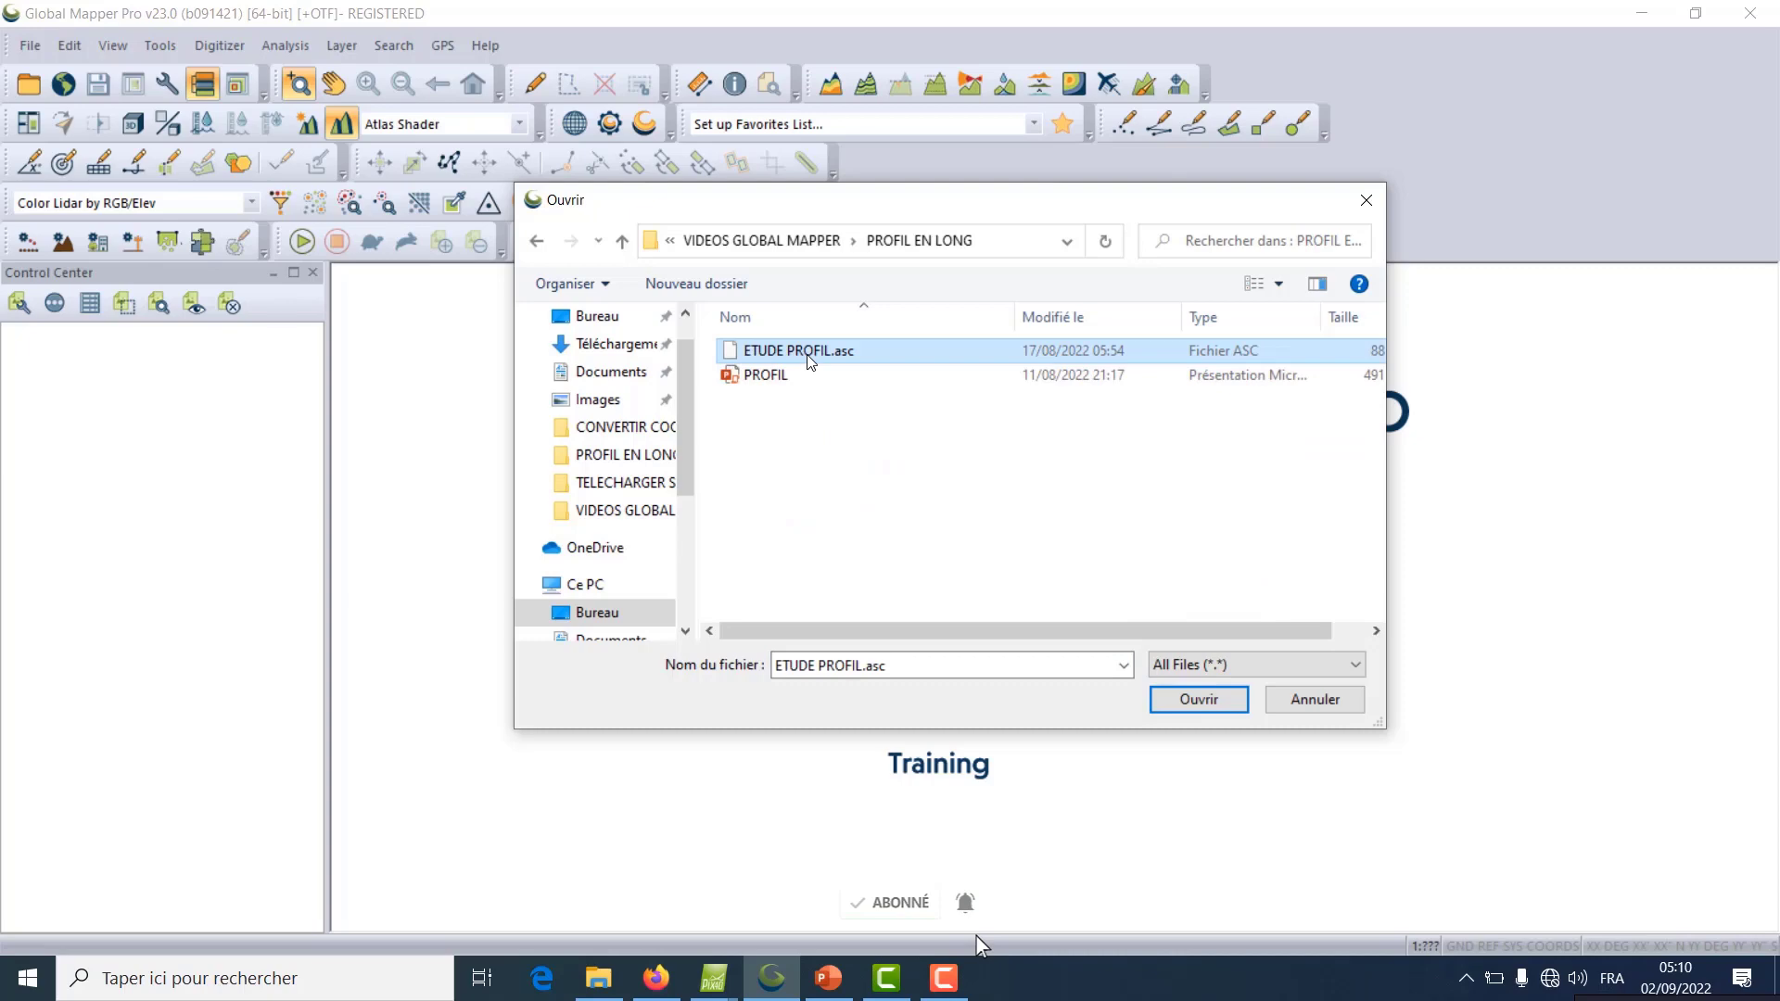
Load ETUDE PROFIL.asc with the UTM zone 32 Northern Hemisphere projection, WGS84 datum and units in meters.
{"action": "left_click", "coordinate": [1183, 712]}
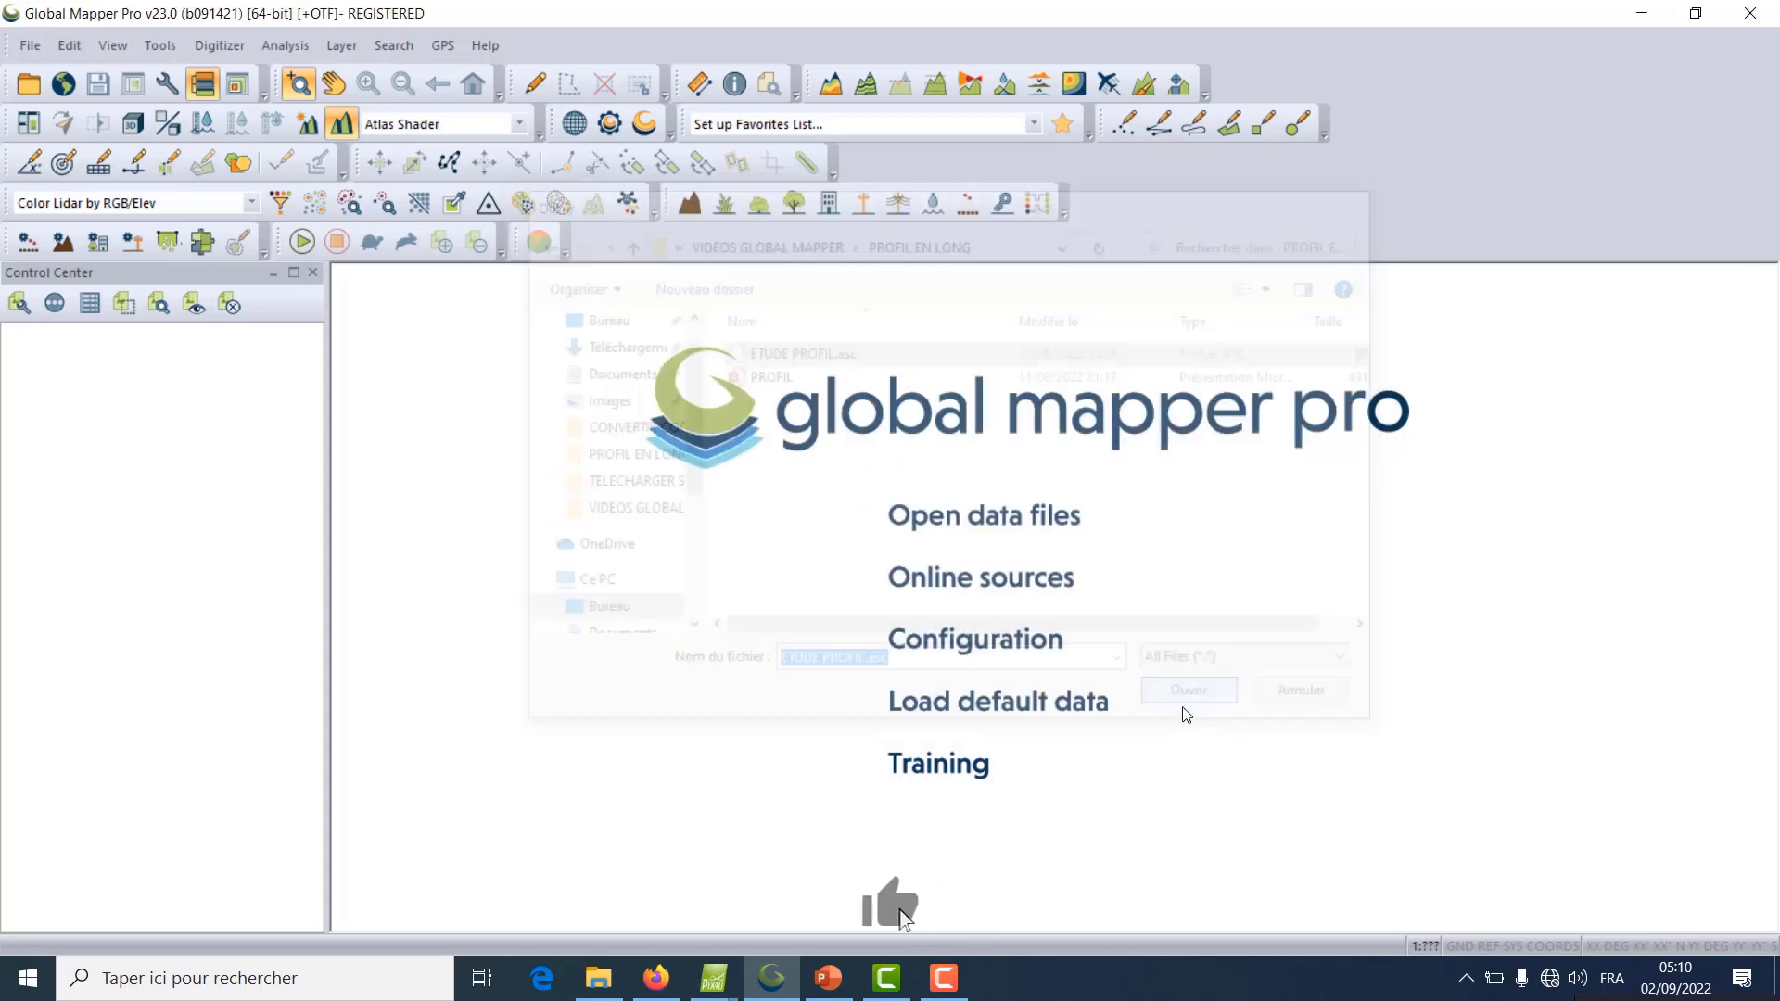
{"action": "left_click", "coordinate": [757, 622]}
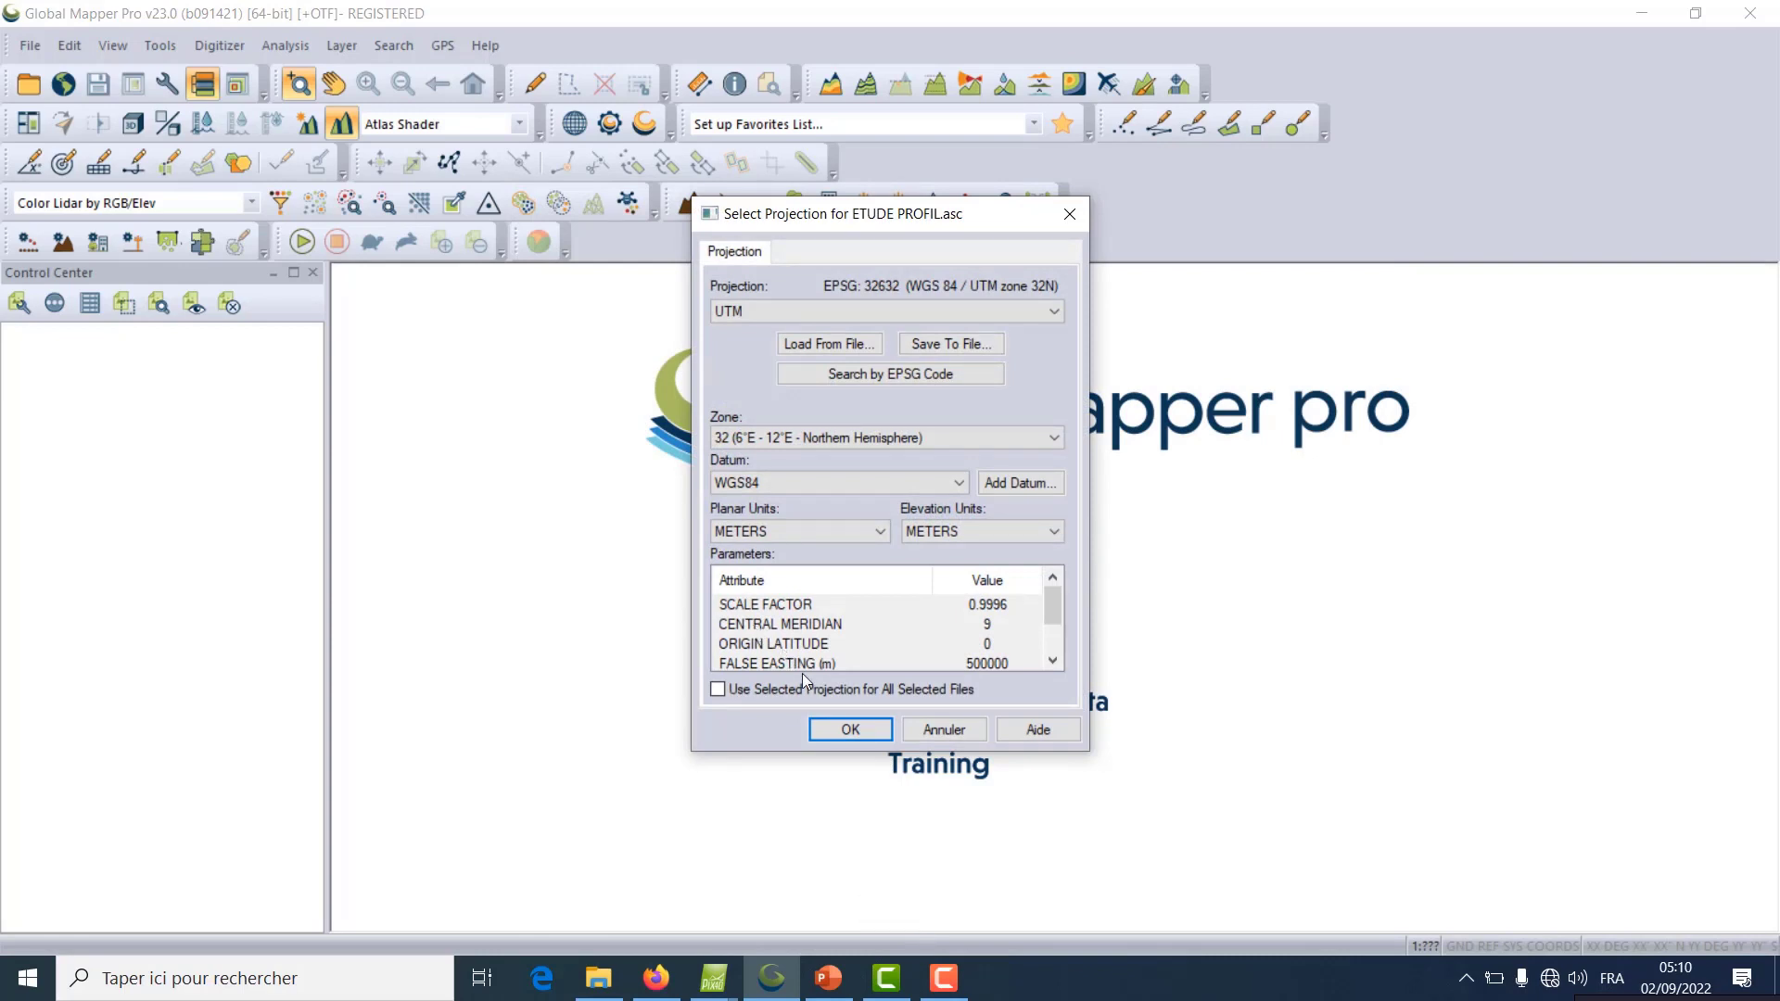
{"action": "left_click", "coordinate": [830, 732]}
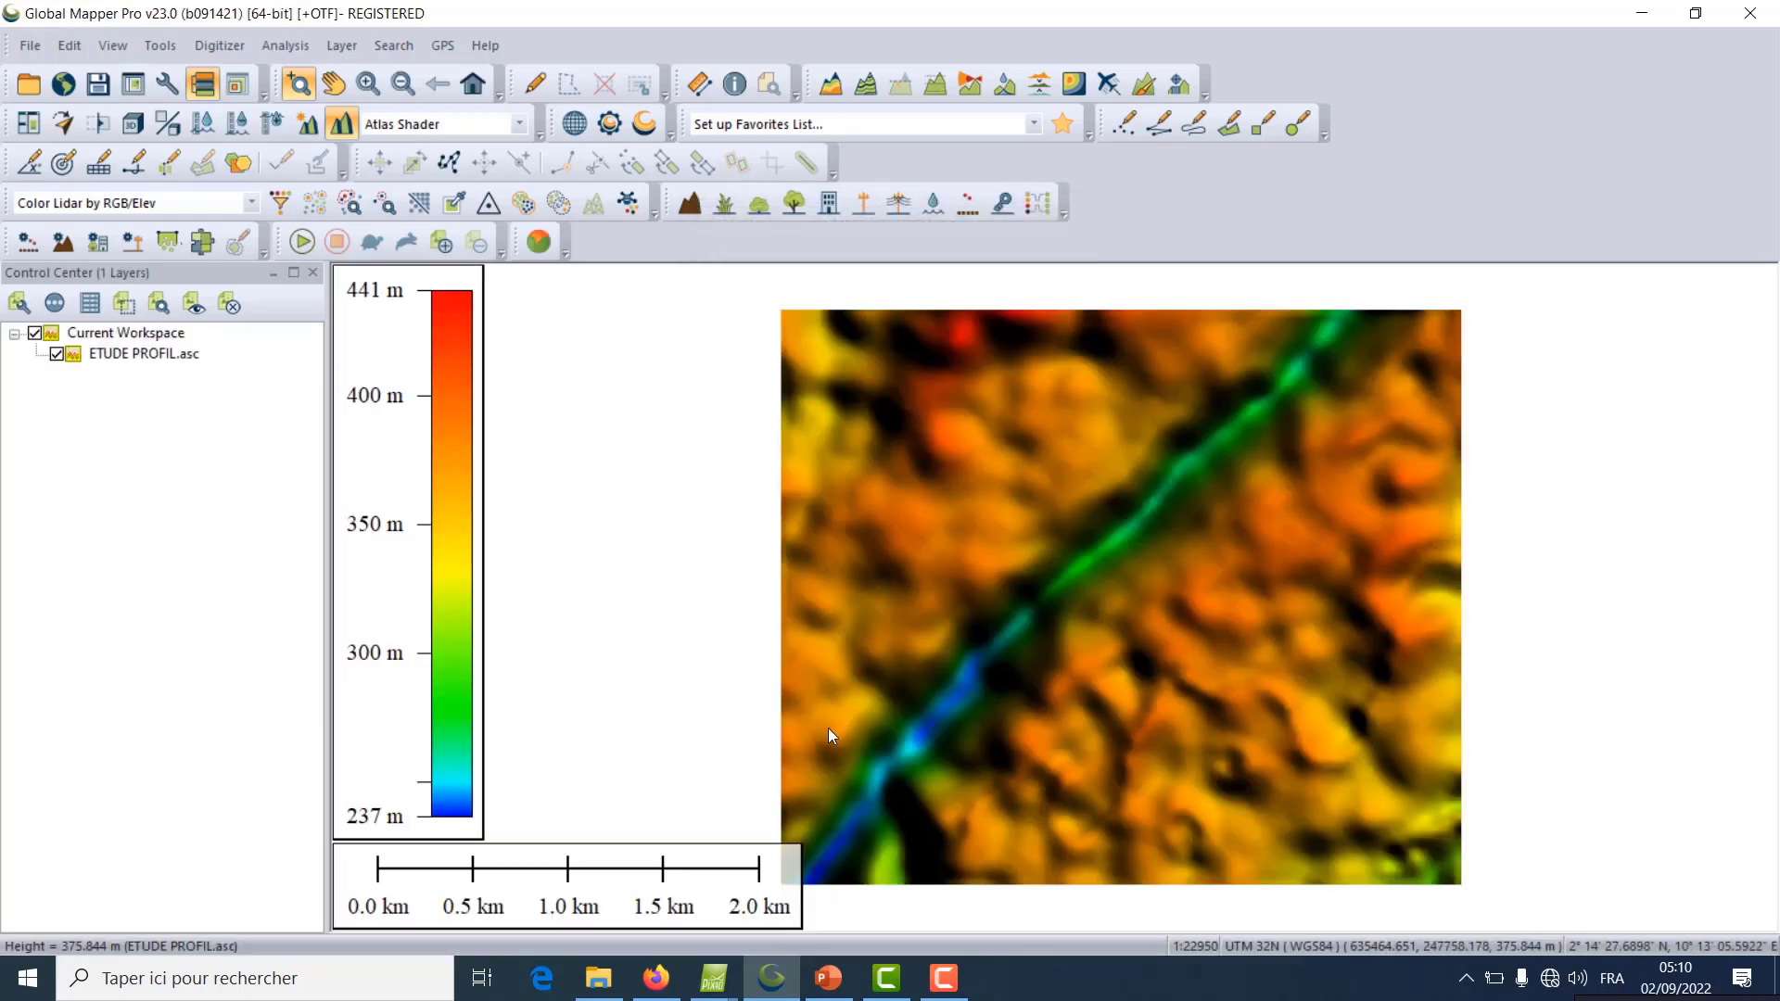
Draw a path profile about 2.09 km long across the valley from northwest to southeast, keeping the path visible on the map.
{"action": "scroll", "coordinate": [1138, 518], "scroll_direction": "down", "scroll_amount": 2}
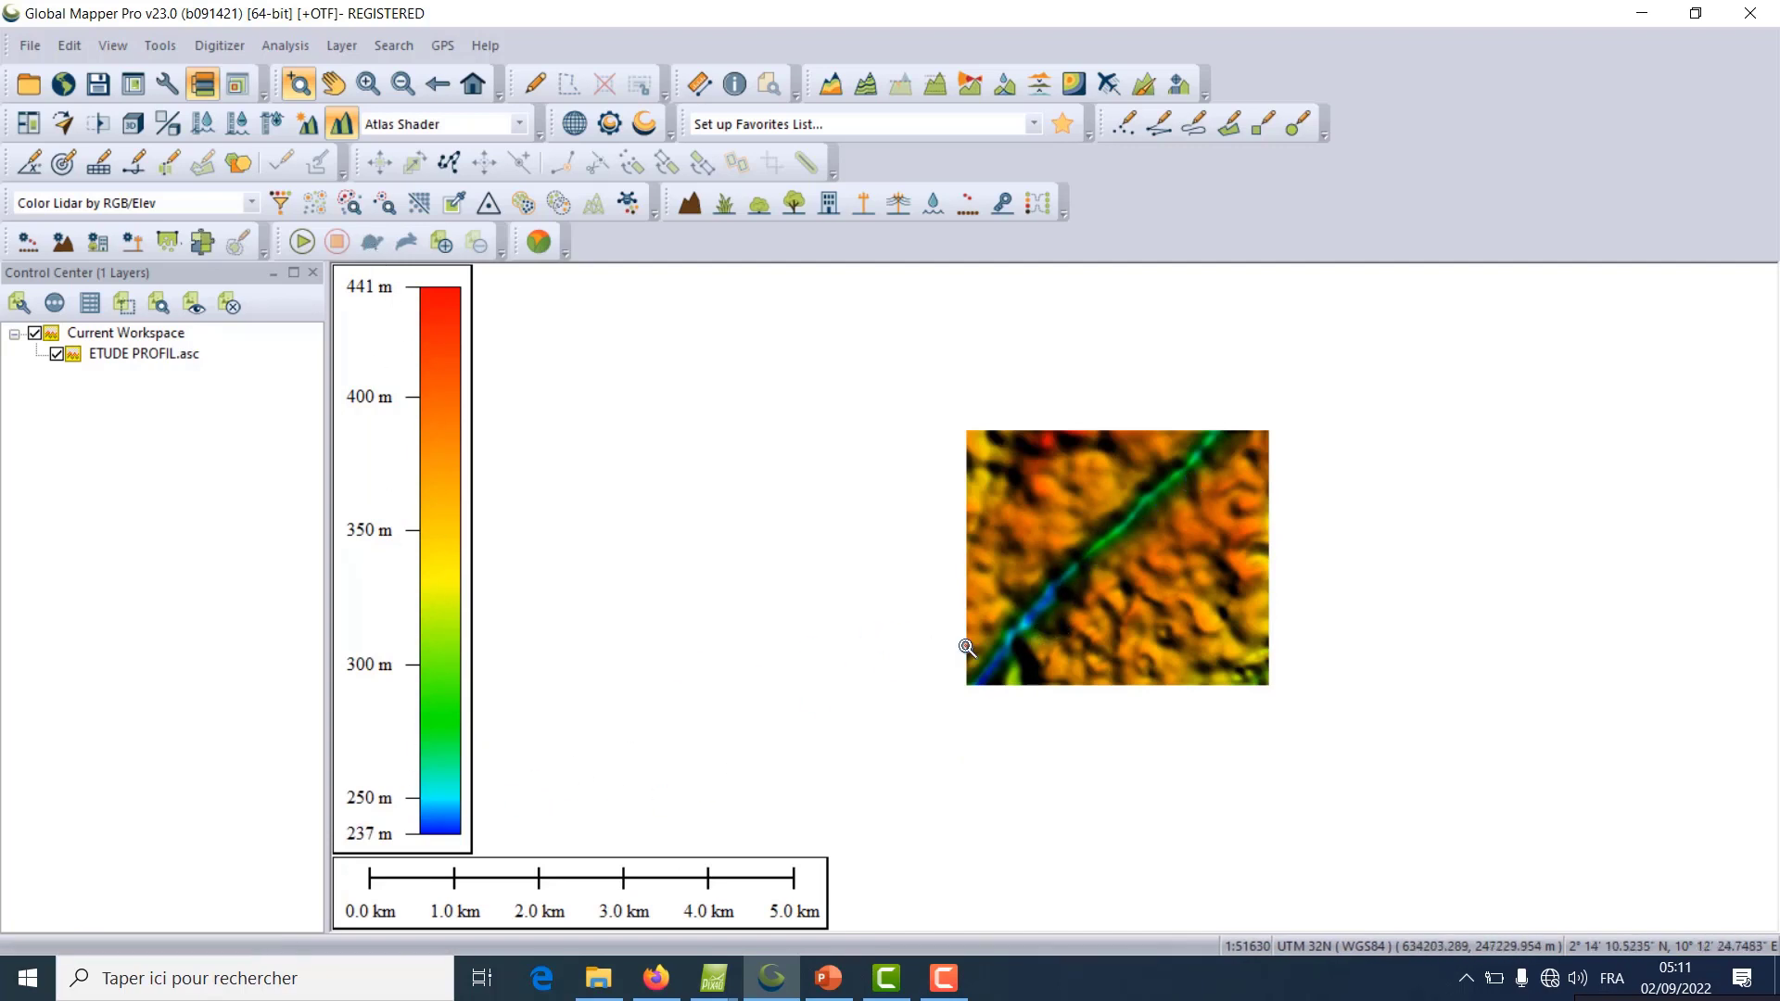
{"action": "scroll", "coordinate": [1117, 561], "scroll_direction": "up", "scroll_amount": 2}
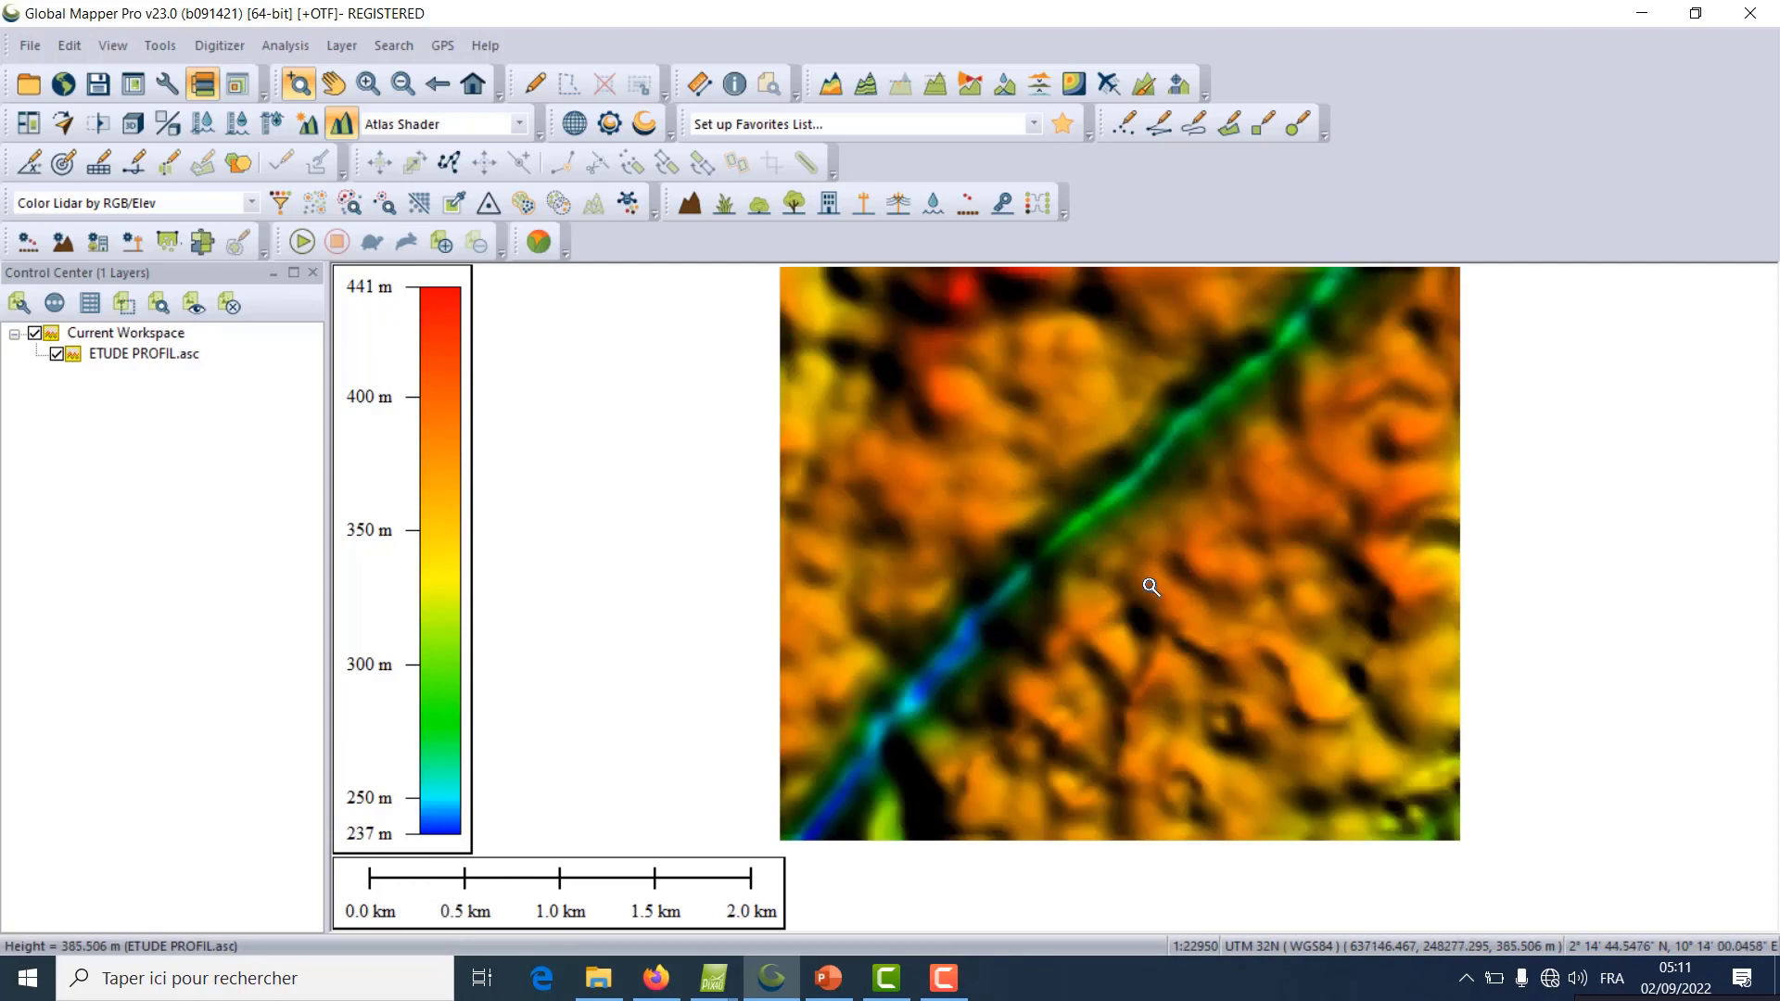
{"action": "left_click", "coordinate": [935, 85]}
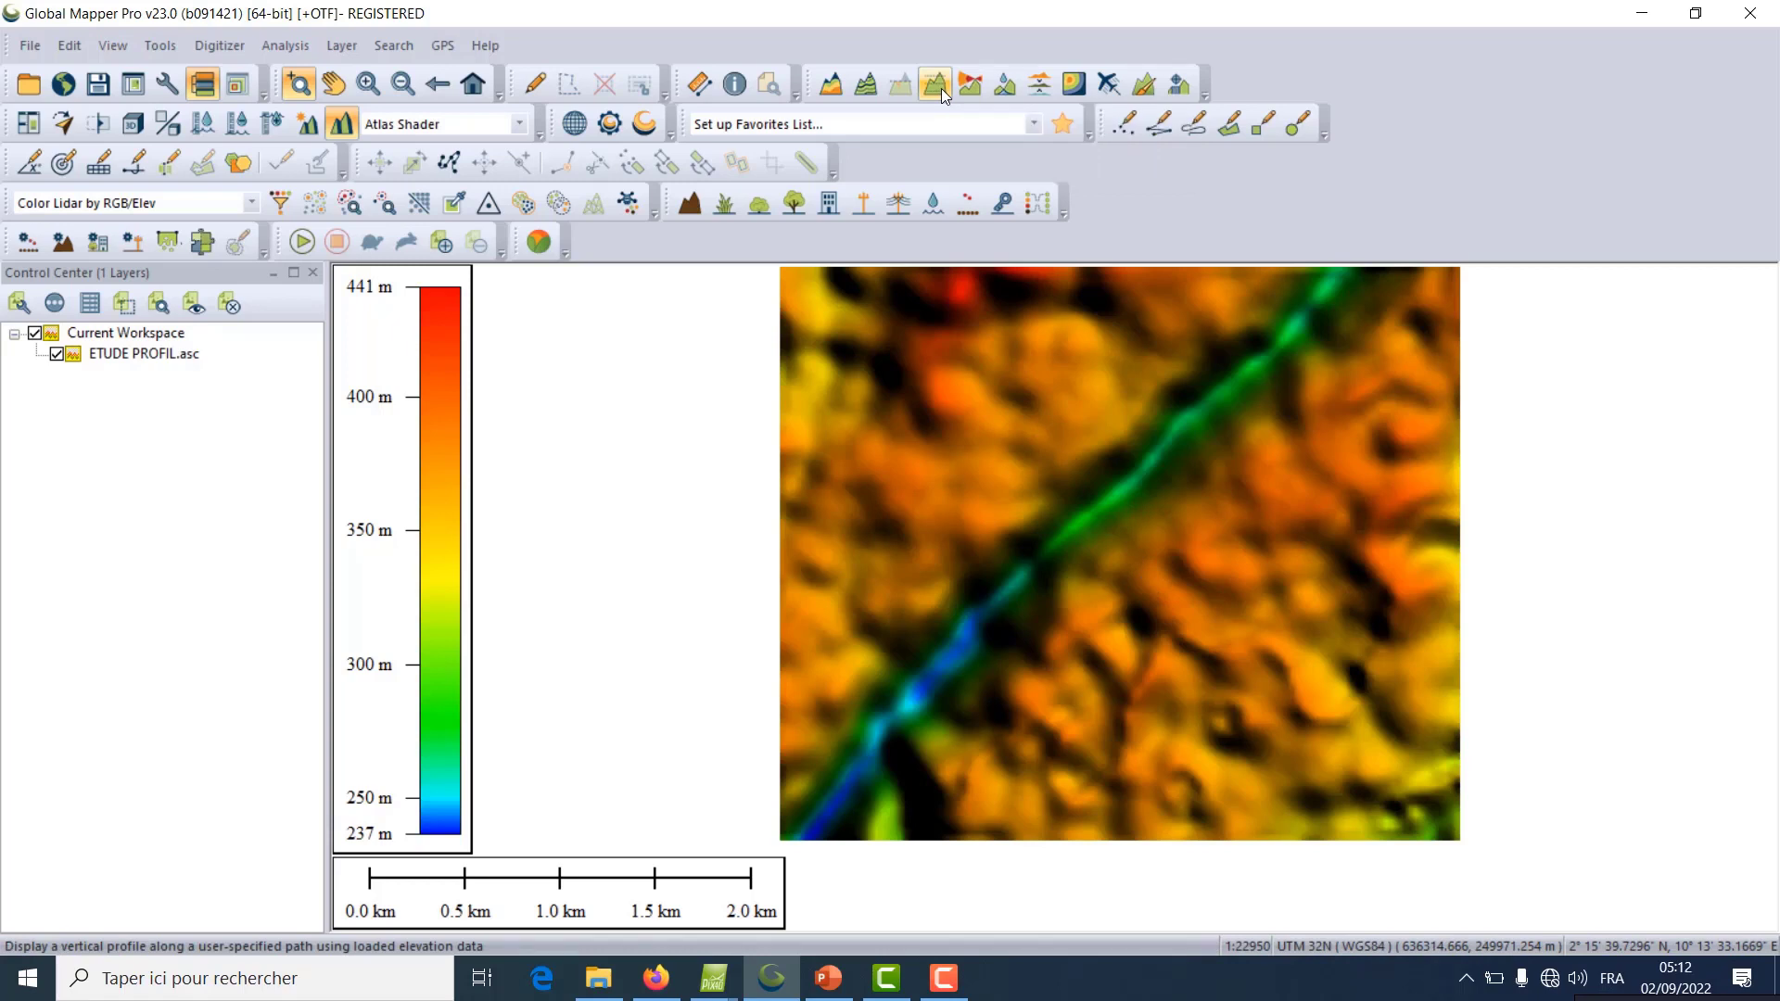
{"action": "left_click", "coordinate": [941, 87]}
{"action": "left_click", "coordinate": [784, 623]}
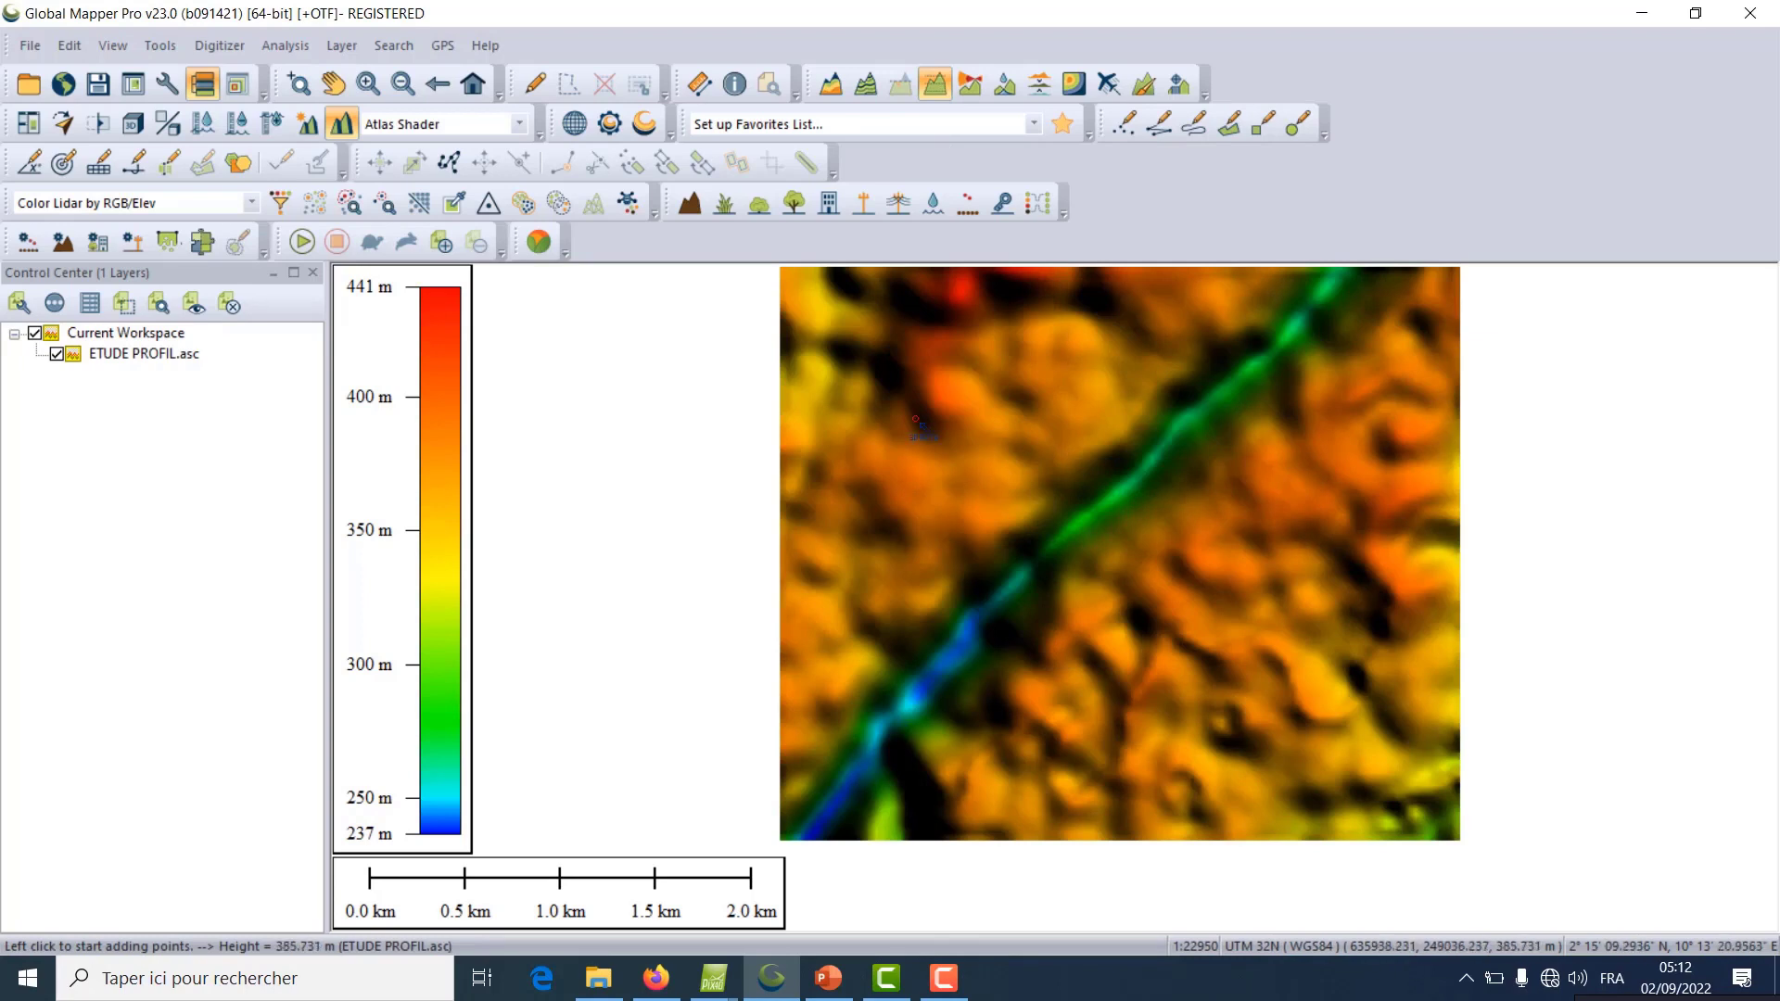
{"action": "left_click", "coordinate": [890, 441]}
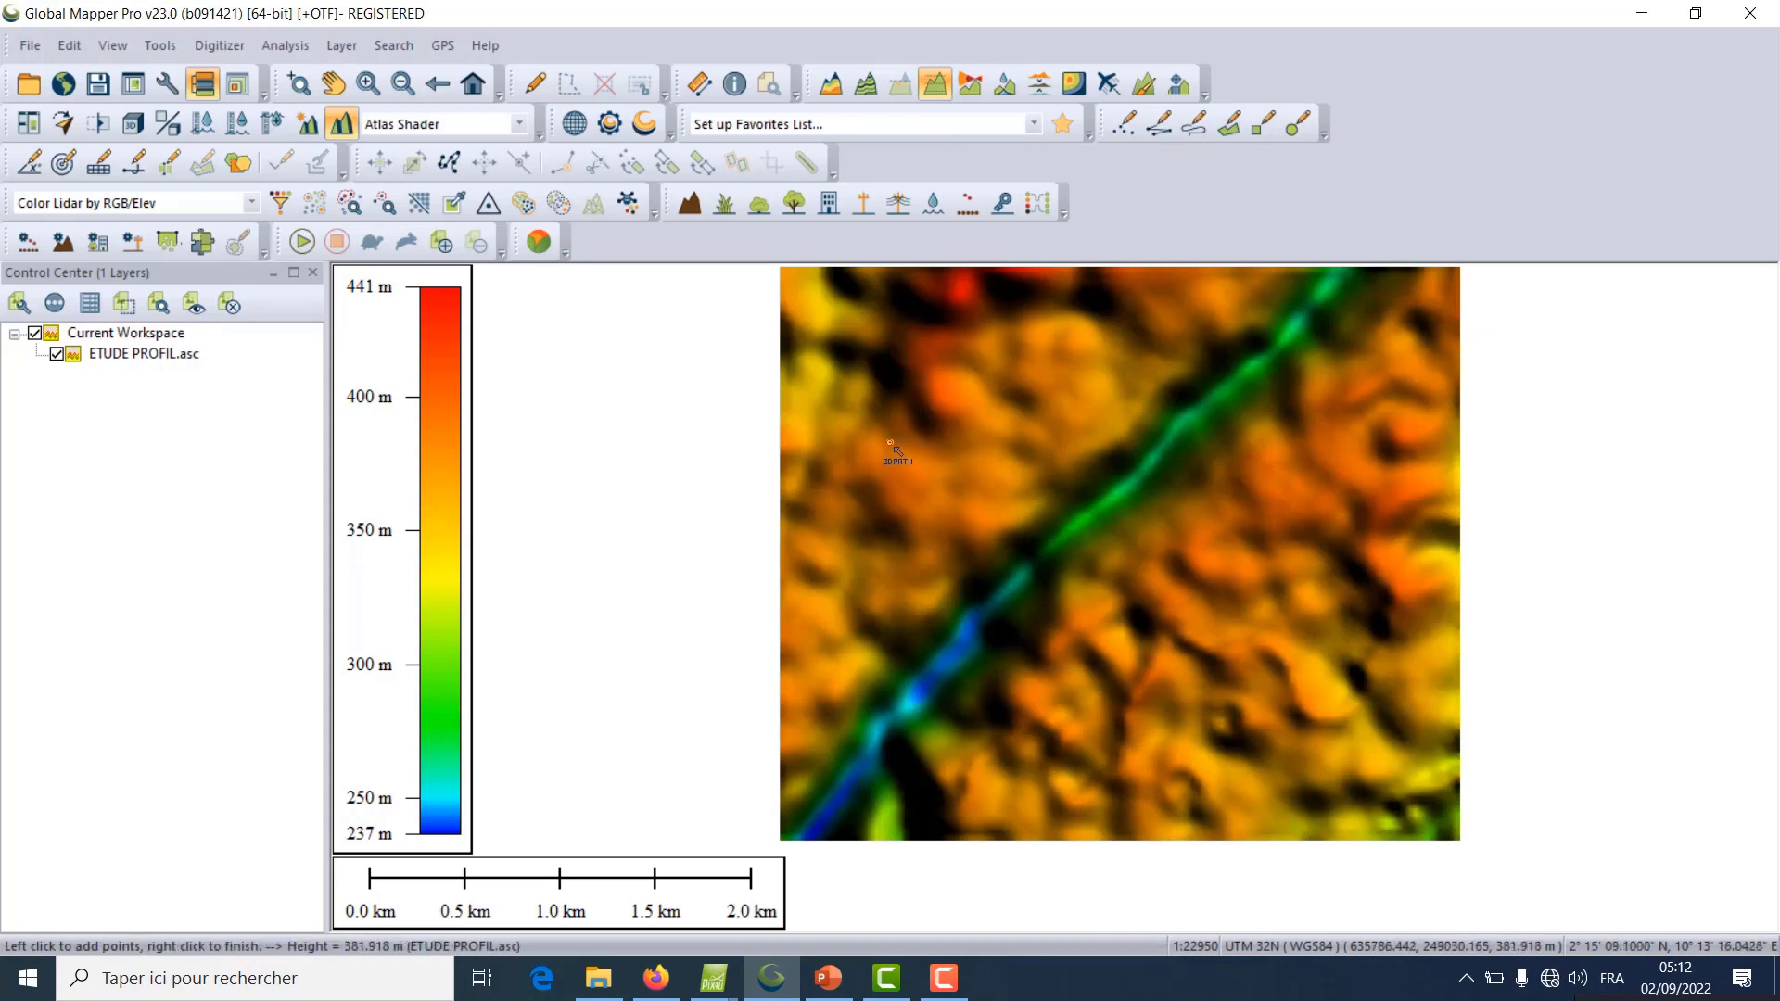
{"action": "right_click", "coordinate": [1250, 627]}
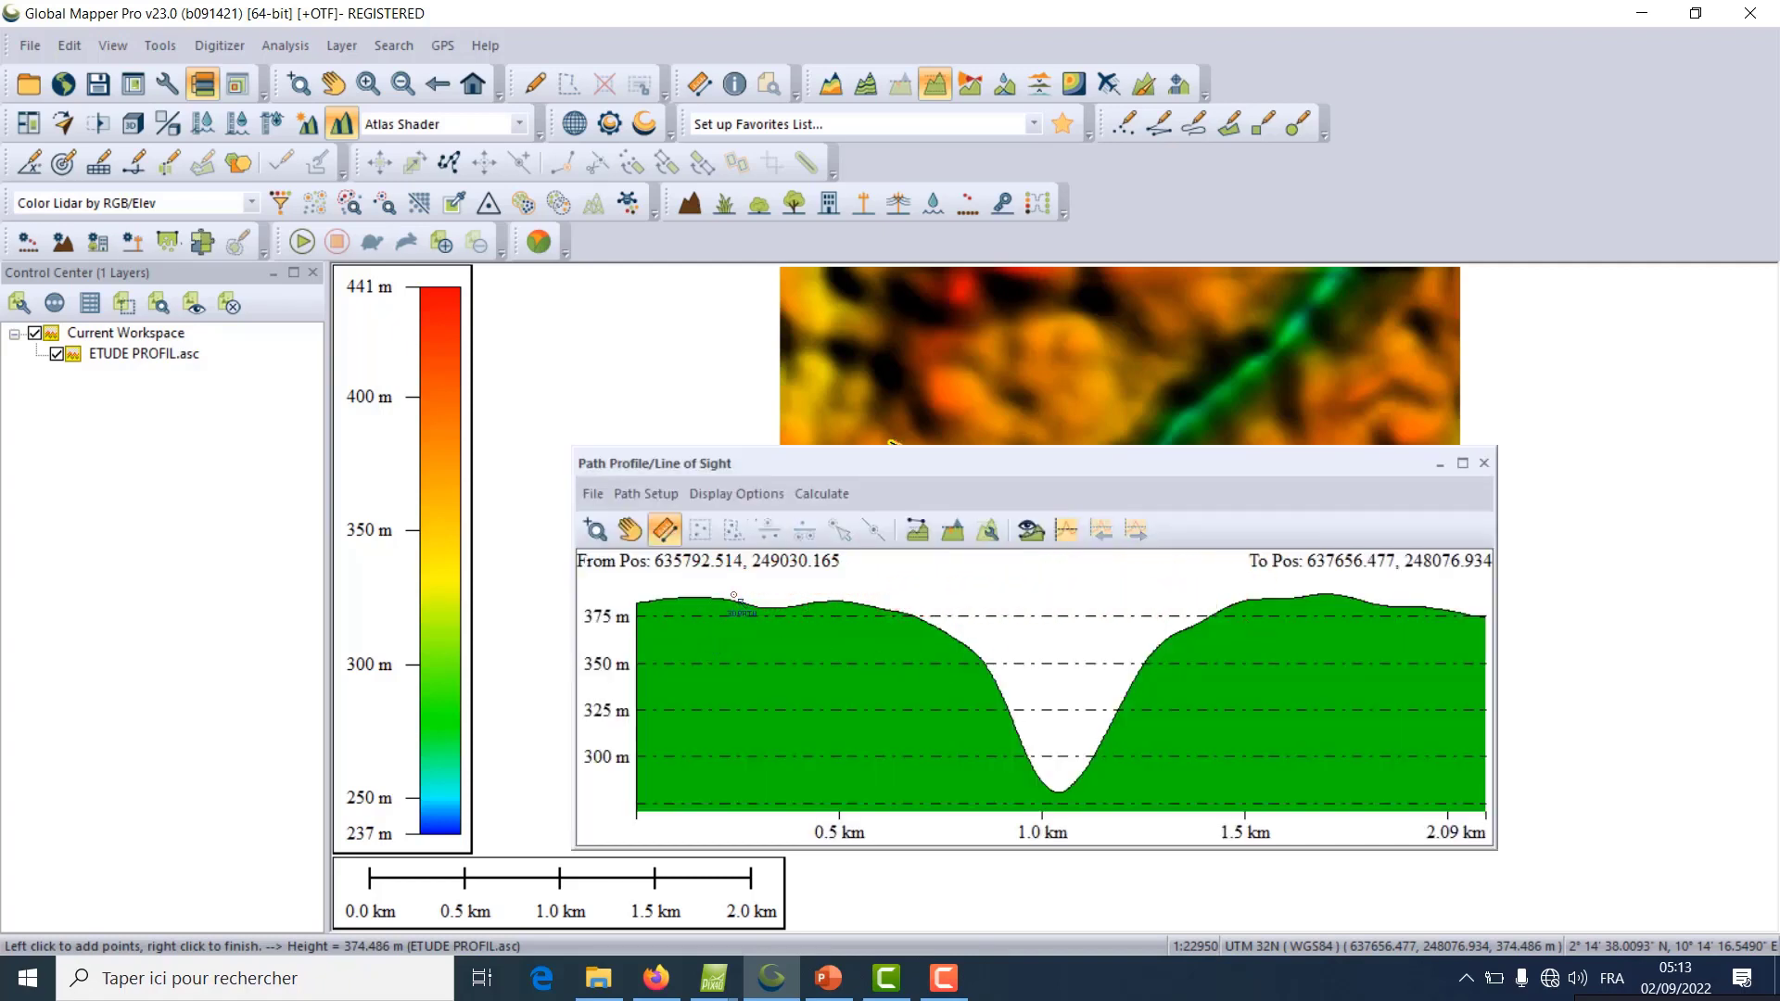
{"action": "left_click_drag", "start_coordinate": [921, 462], "coordinate": [1007, 671]}
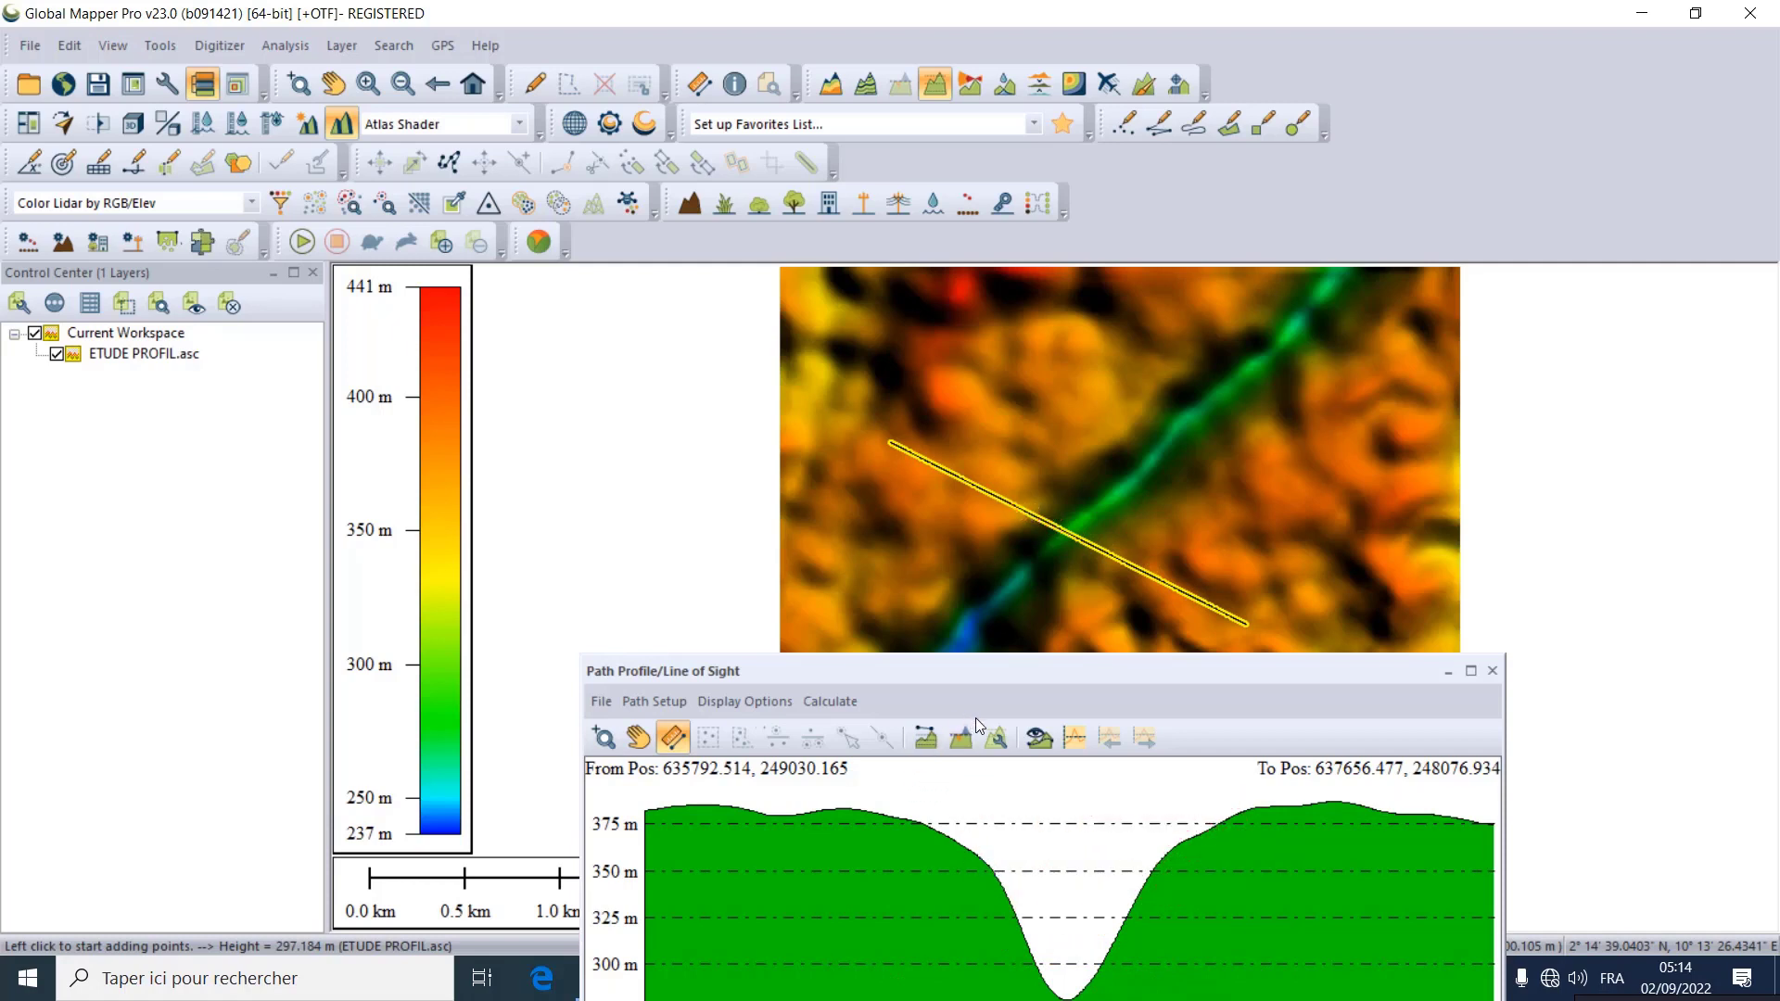
Enable the series of profiles perpendicular to the path, sampled at 30 regularly spaced locations.
{"action": "left_click", "coordinate": [990, 743]}
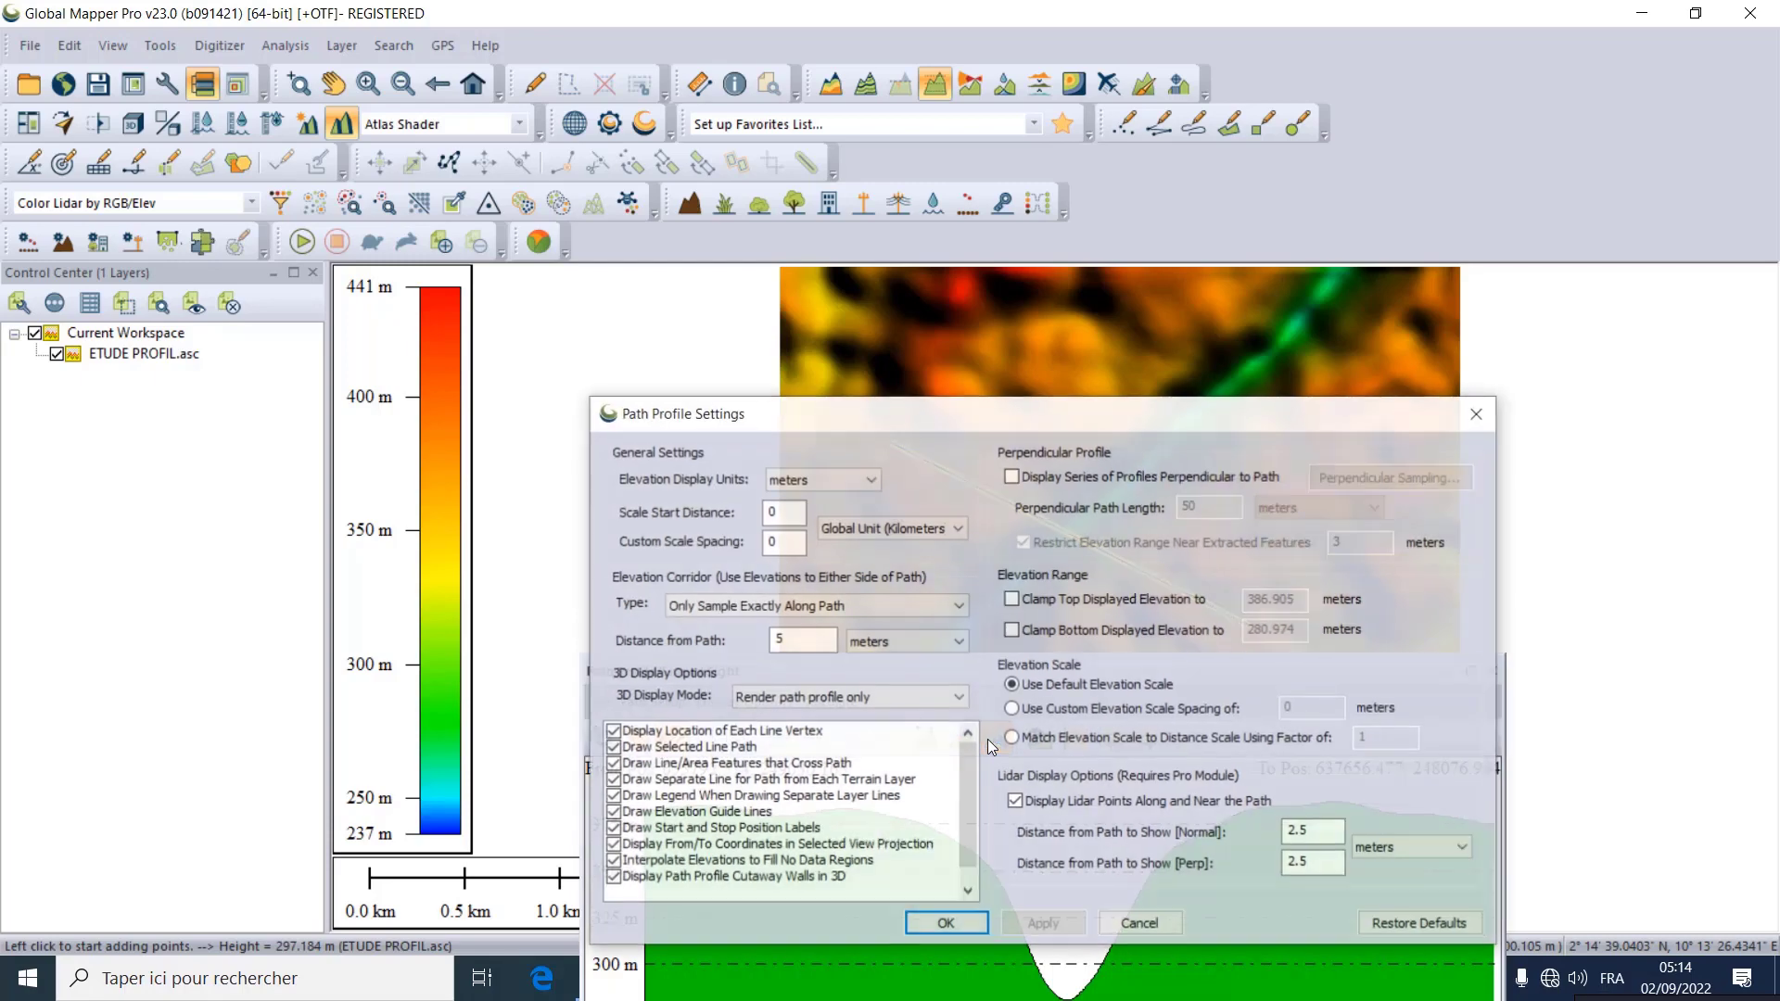
{"action": "left_click", "coordinate": [1023, 478]}
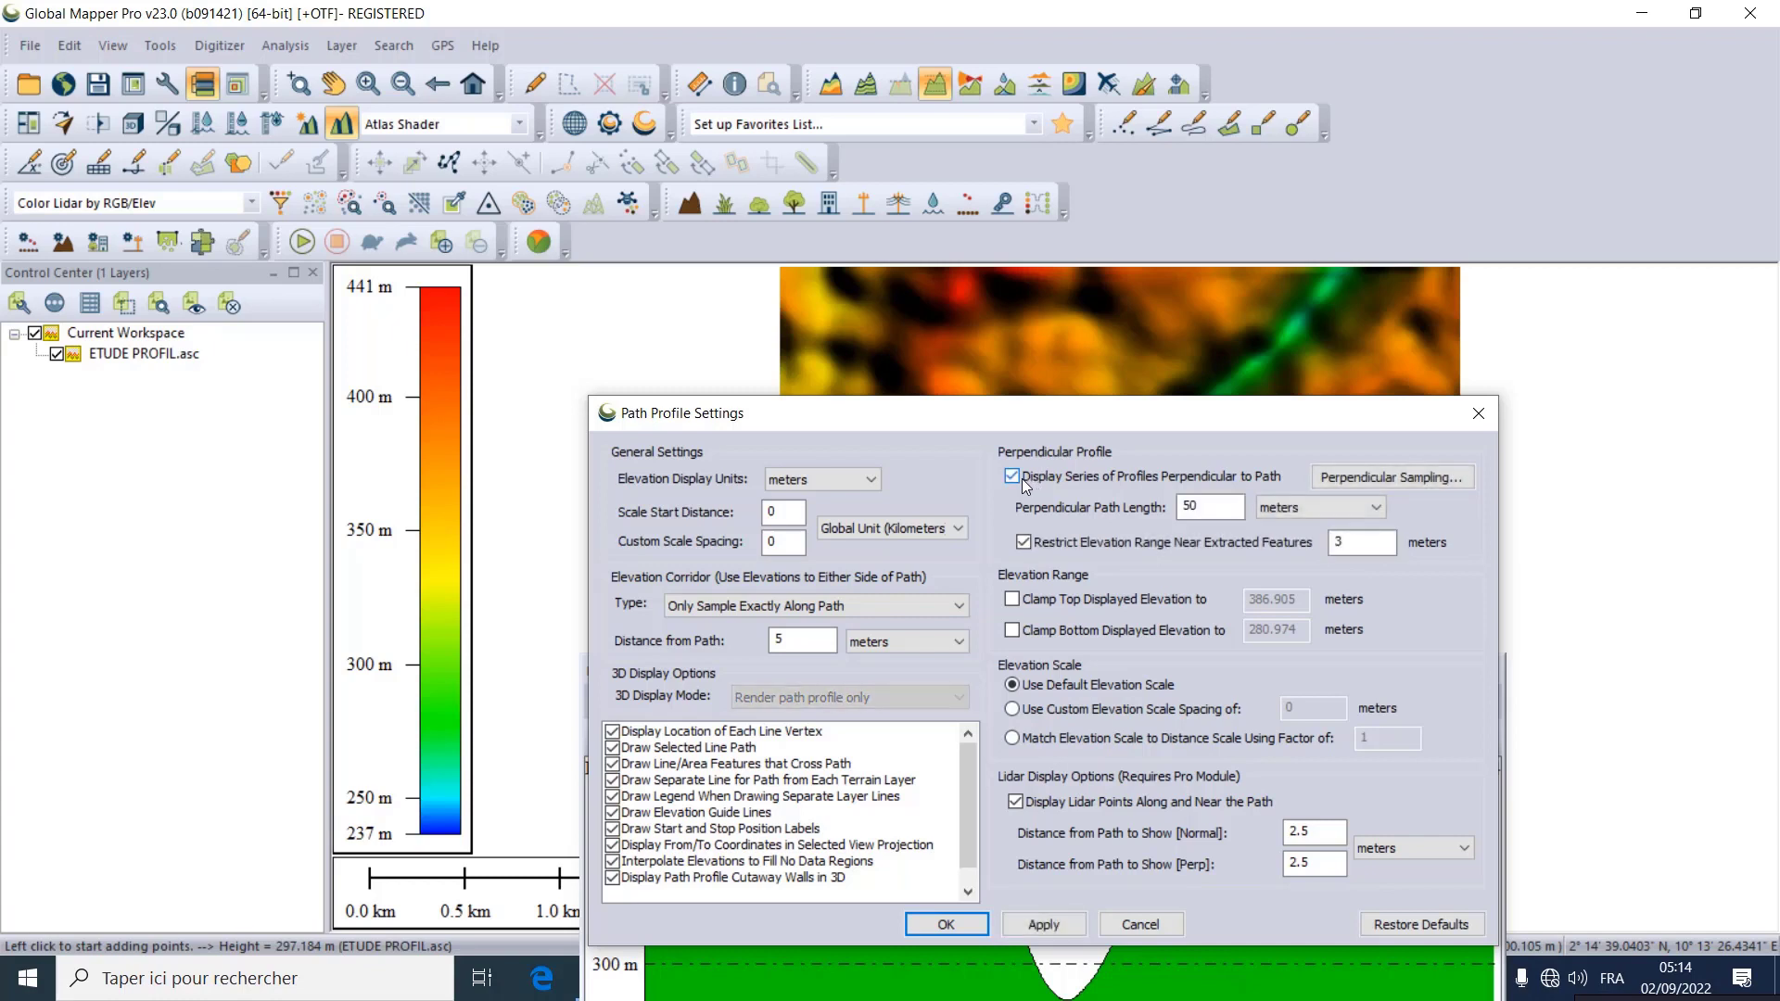
{"action": "left_click", "coordinate": [1398, 476]}
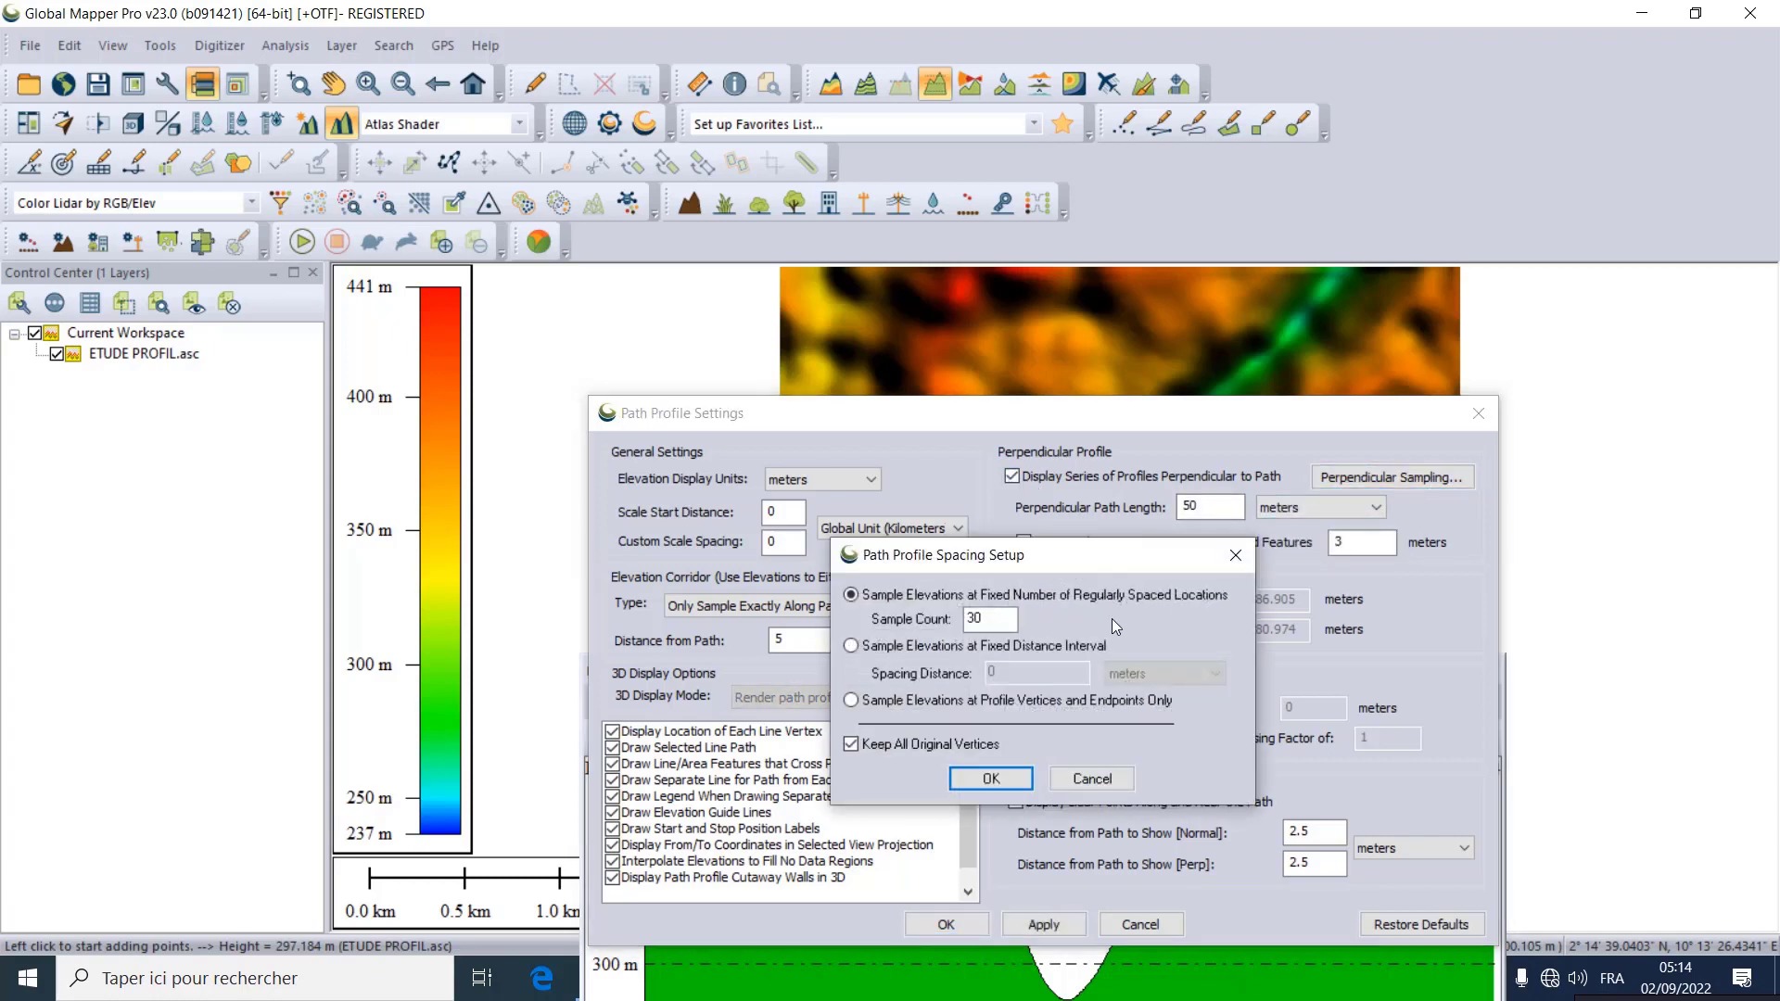
{"action": "left_click", "coordinate": [988, 615]}
{"action": "left_click", "coordinate": [996, 784]}
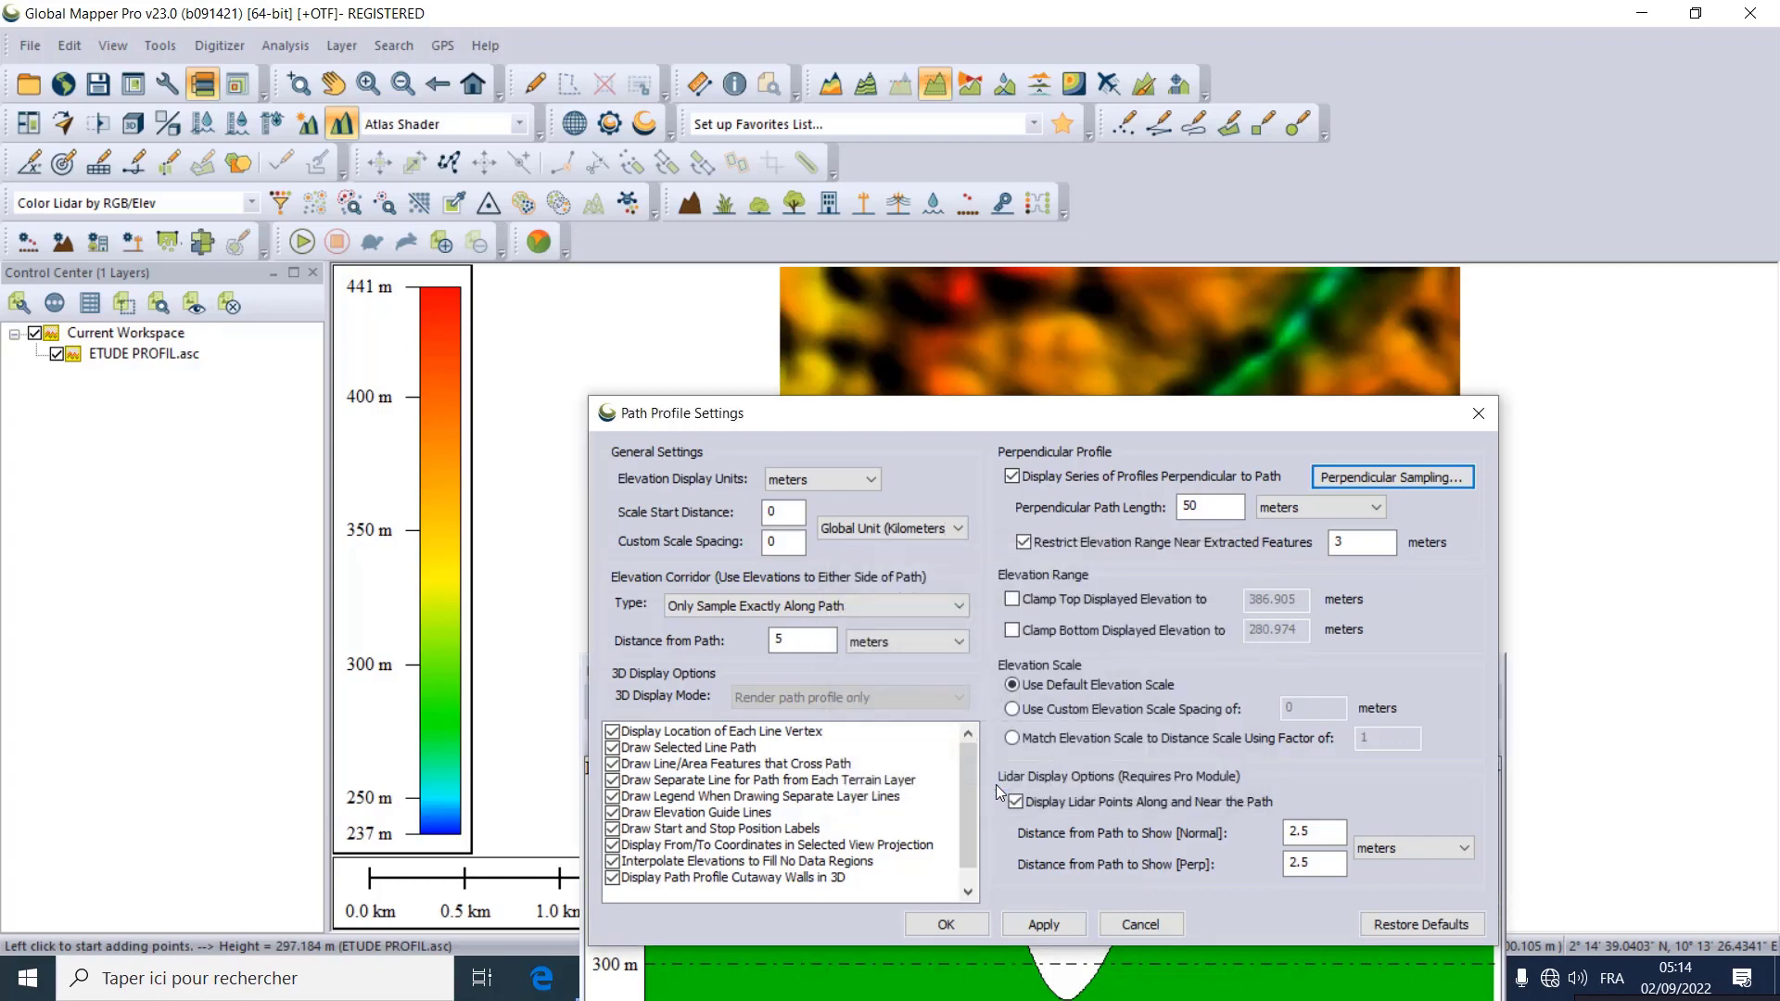
Set the perpendicular path length to 300 meters and apply the path profile settings.
{"action": "left_click_drag", "start_coordinate": [1123, 416], "coordinate": [419, 316]}
{"action": "double_click", "coordinate": [500, 407]}
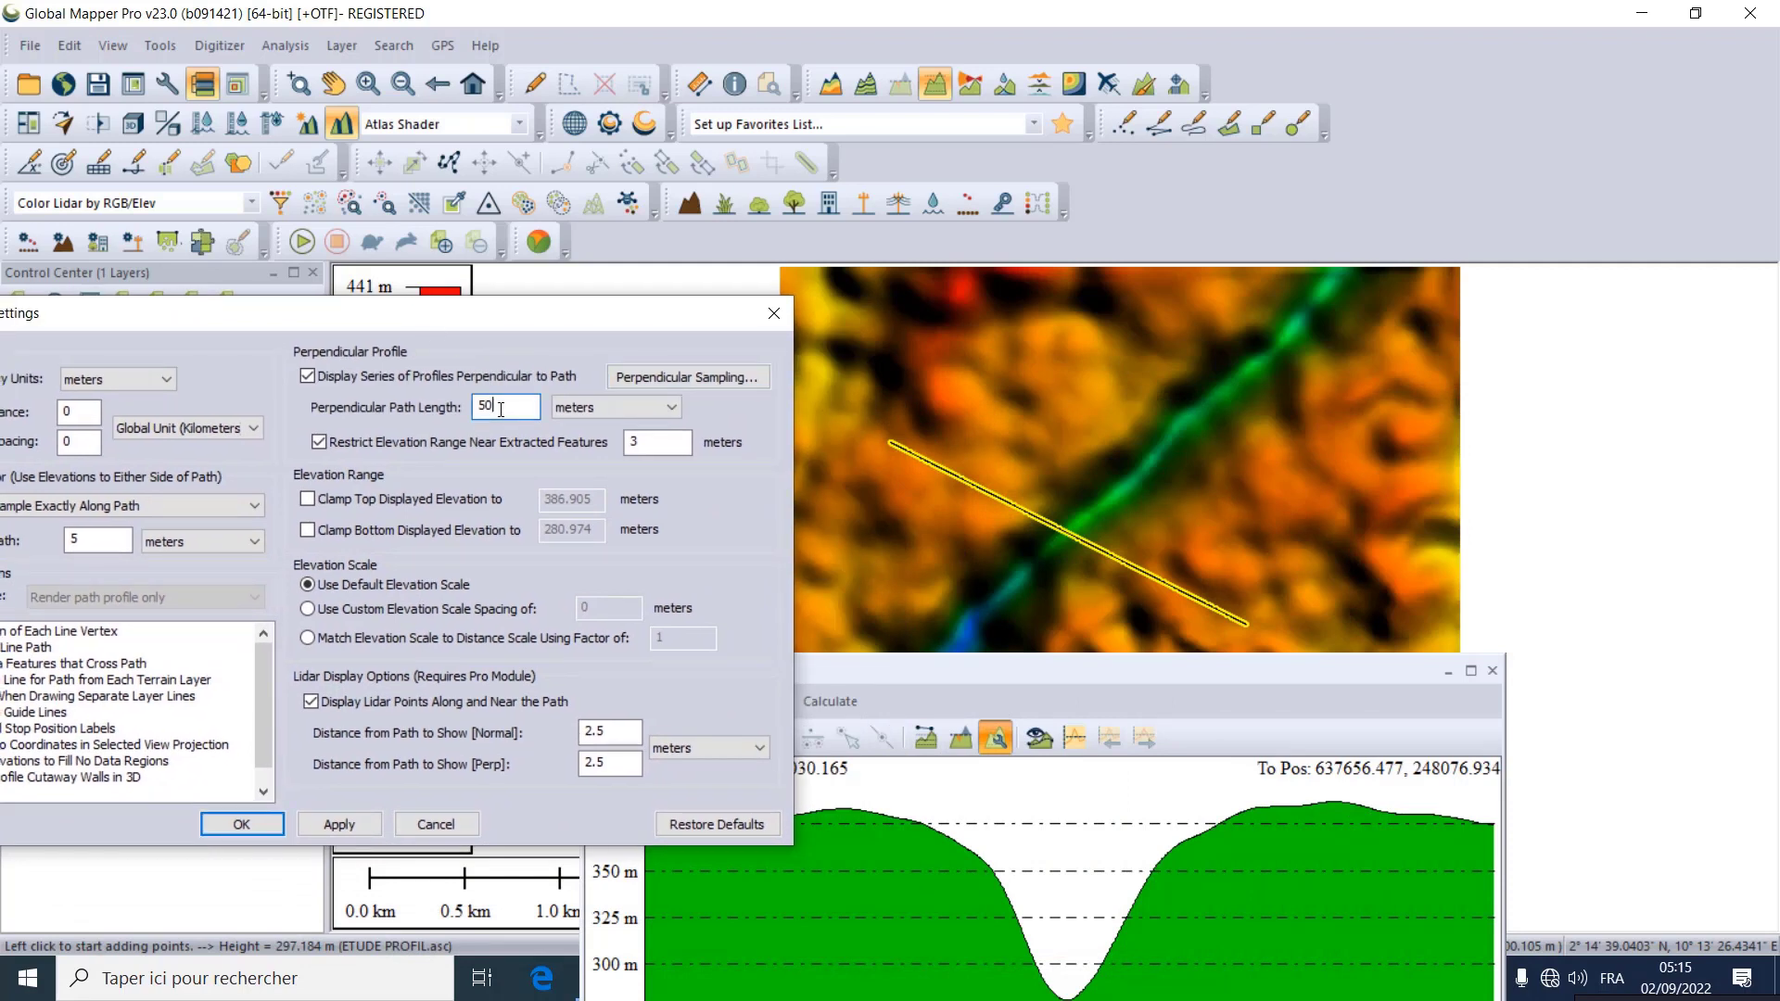
{"action": "key", "text": "BackSpace"}
{"action": "type", "text": "300"}
{"action": "left_click", "coordinate": [232, 821]}
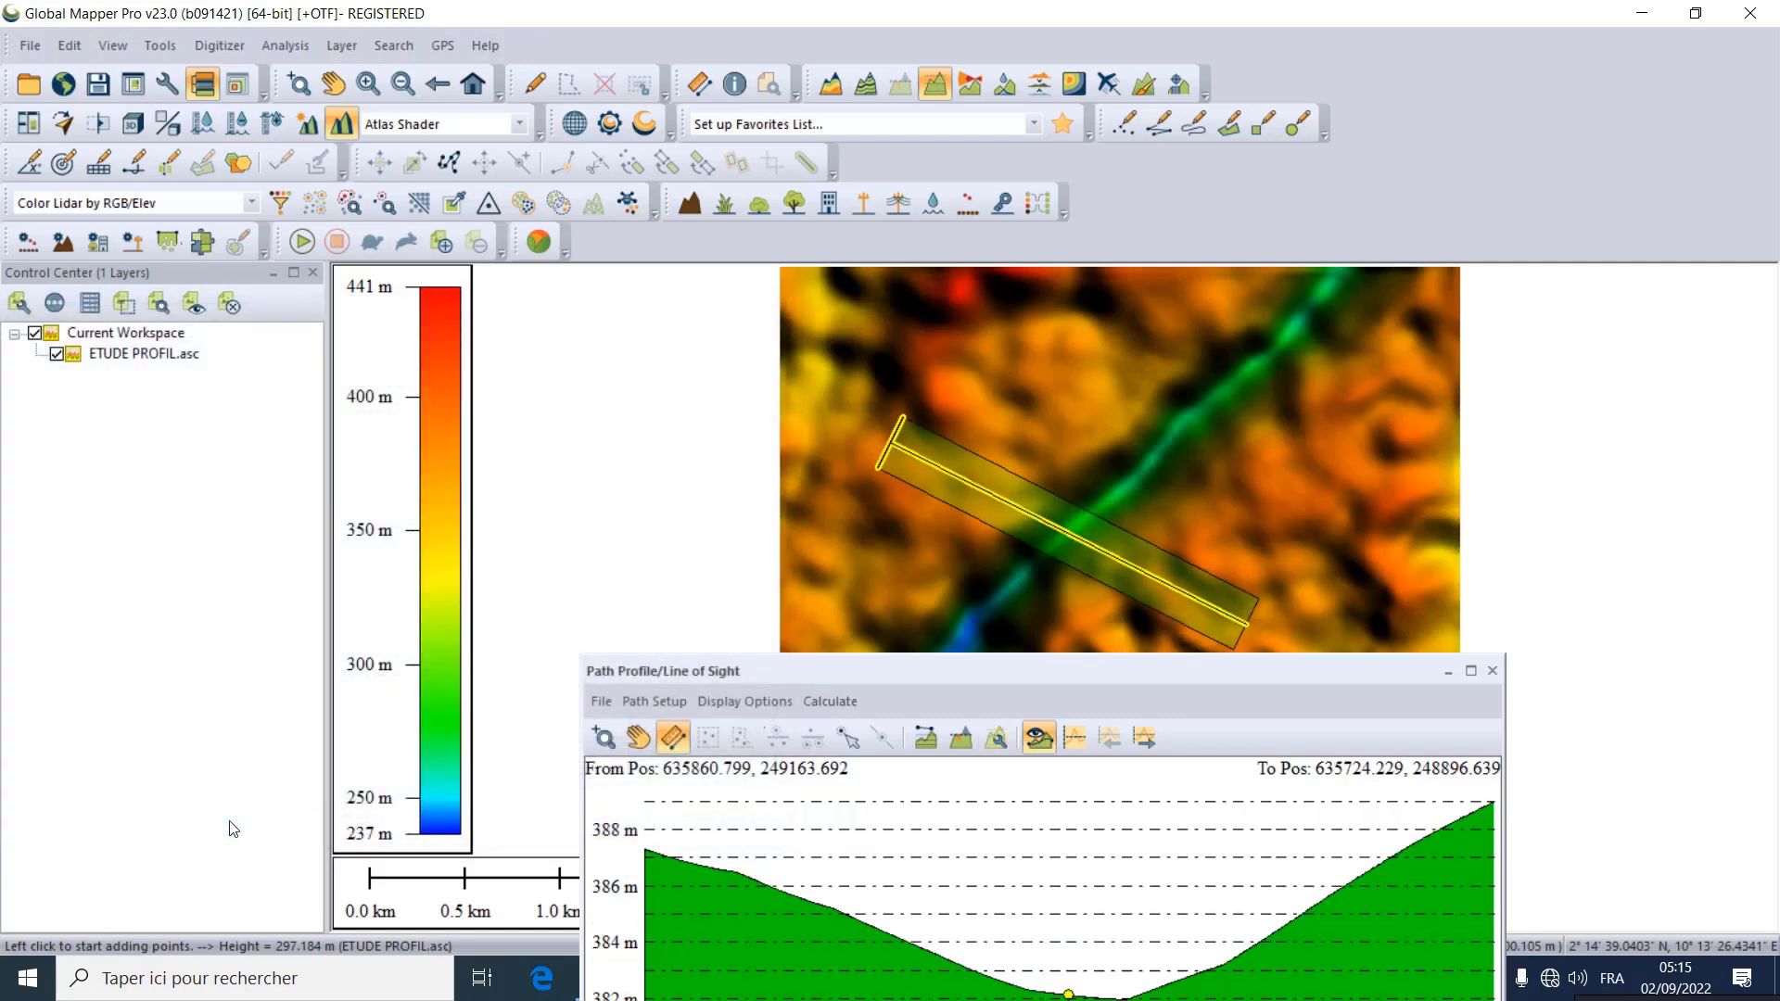
Examine the perpendicular profiles one after another from the path's northwest start to its southeast end.
{"action": "left_click", "coordinate": [1139, 739]}
{"action": "left_click", "coordinate": [1139, 739]}
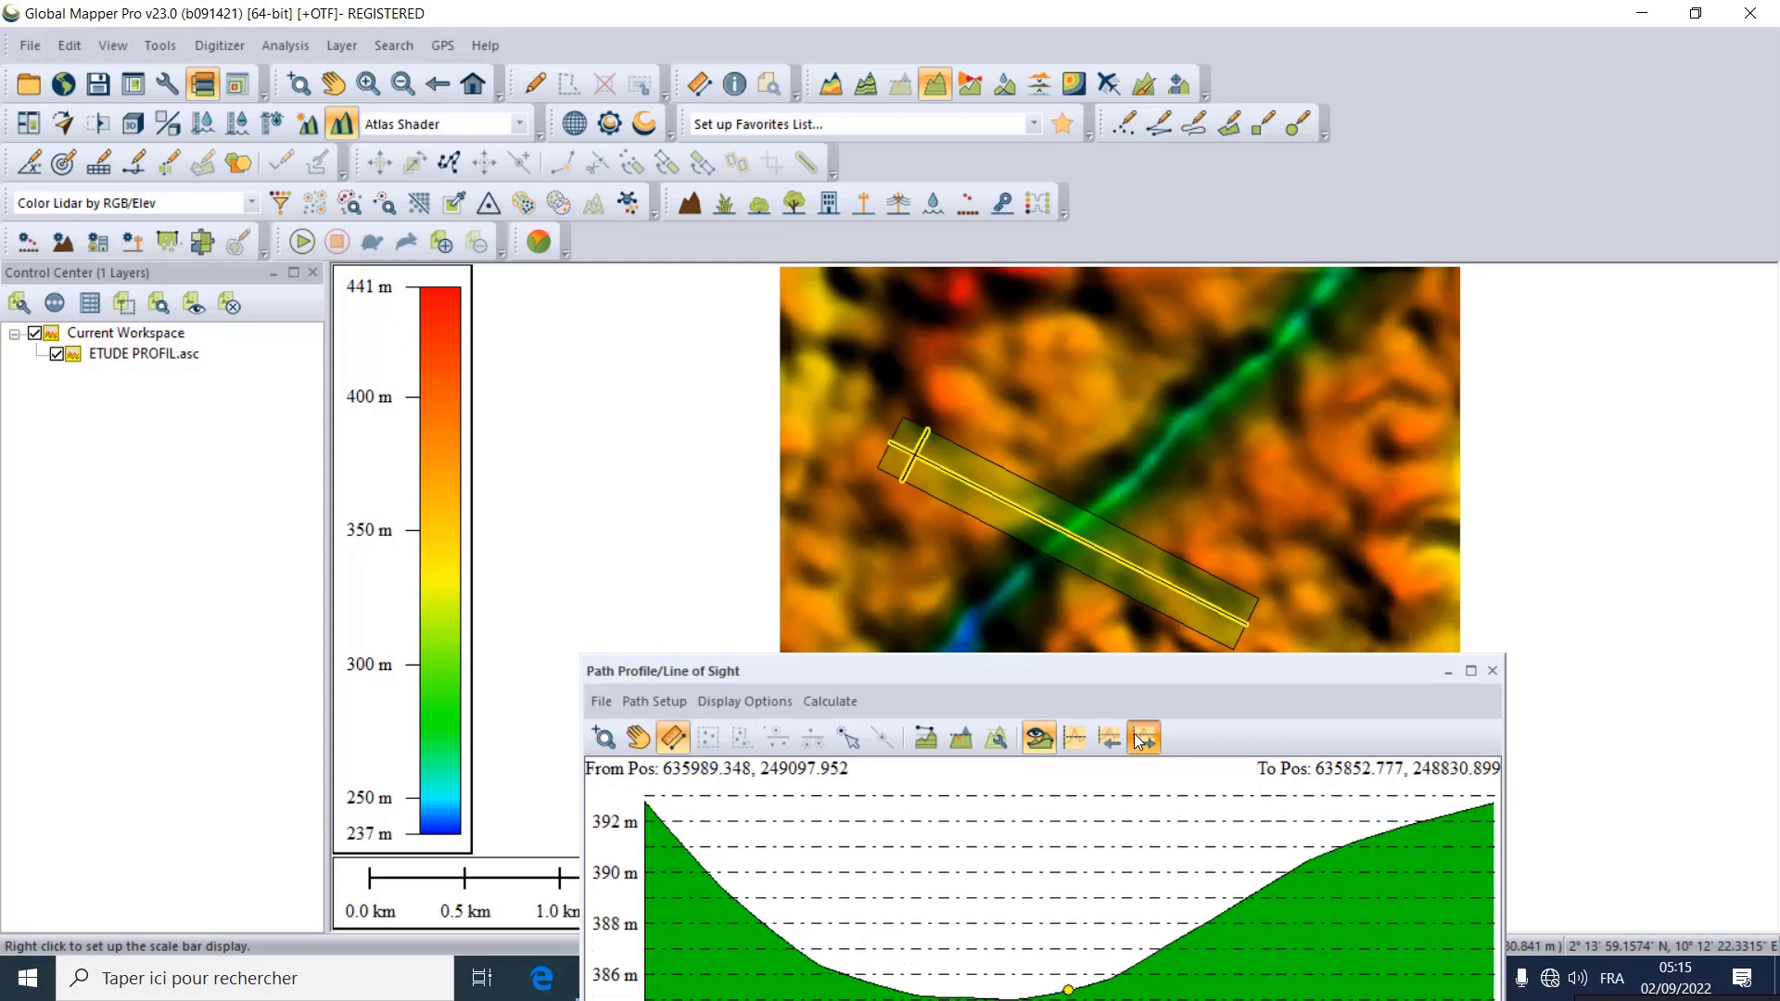
{"action": "left_click", "coordinate": [1138, 738]}
{"action": "left_click", "coordinate": [1139, 739]}
{"action": "left_click", "coordinate": [1139, 738]}
{"action": "left_click", "coordinate": [1138, 739]}
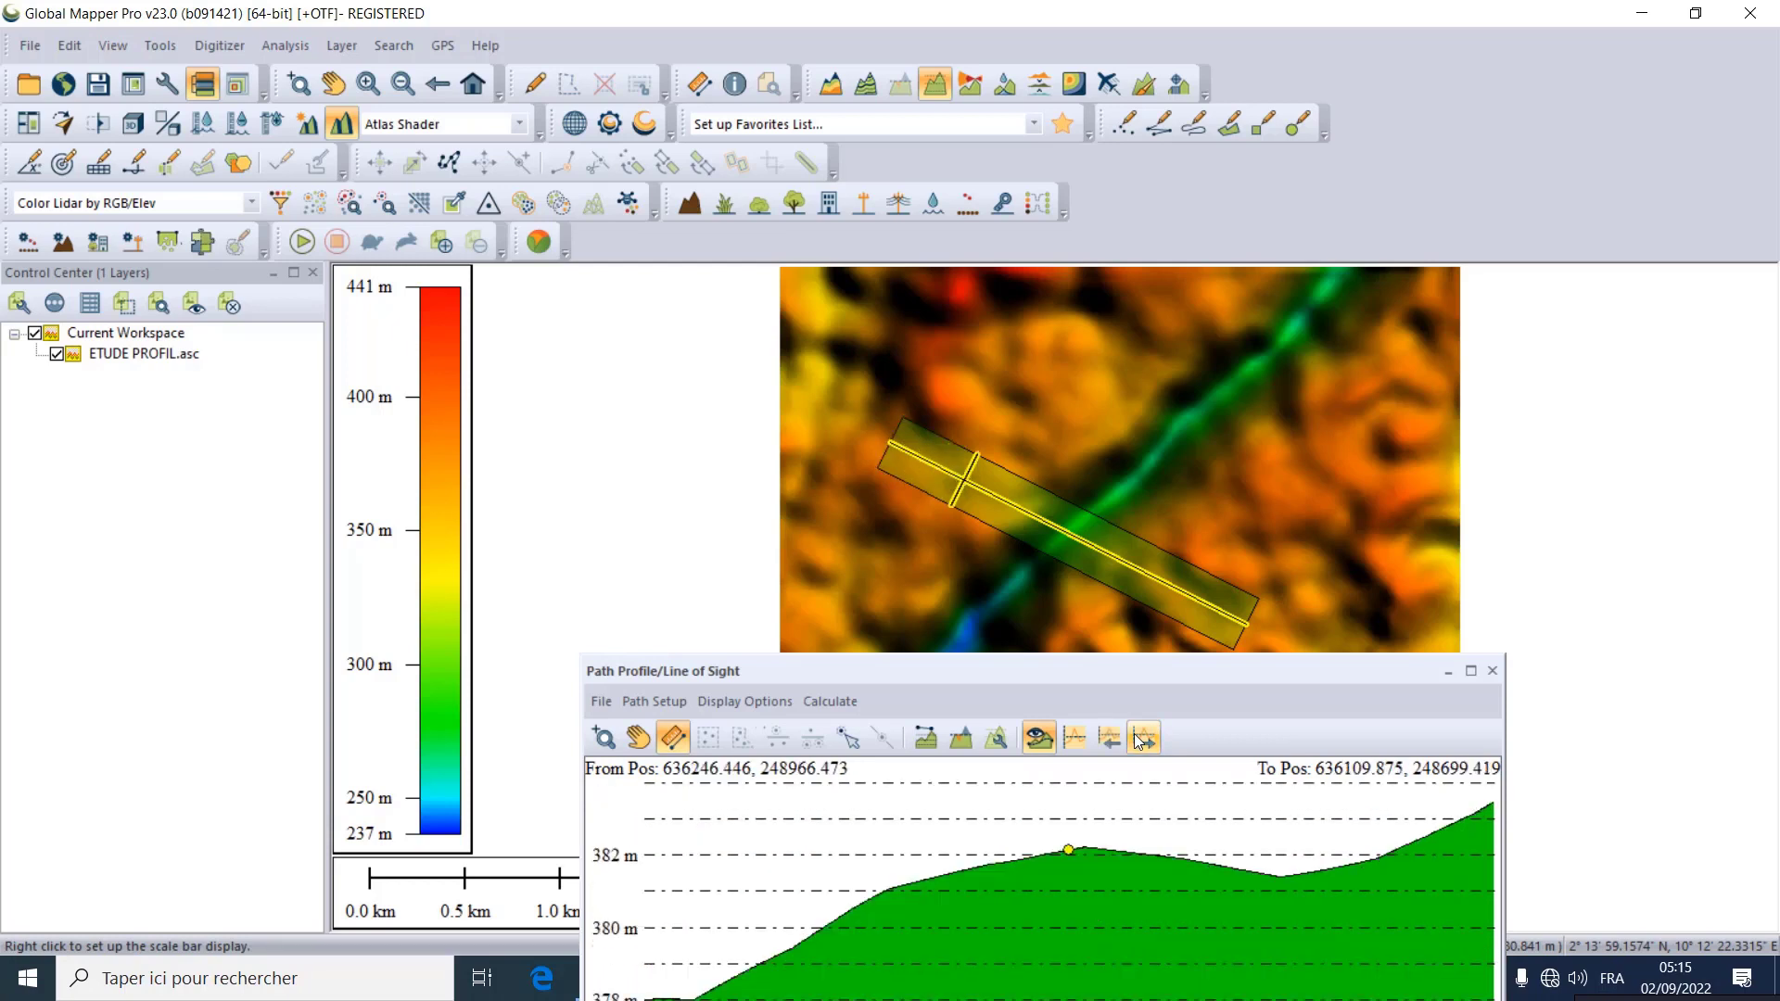
{"action": "left_click", "coordinate": [1139, 739]}
{"action": "left_click", "coordinate": [1138, 739]}
{"action": "left_click", "coordinate": [1138, 738]}
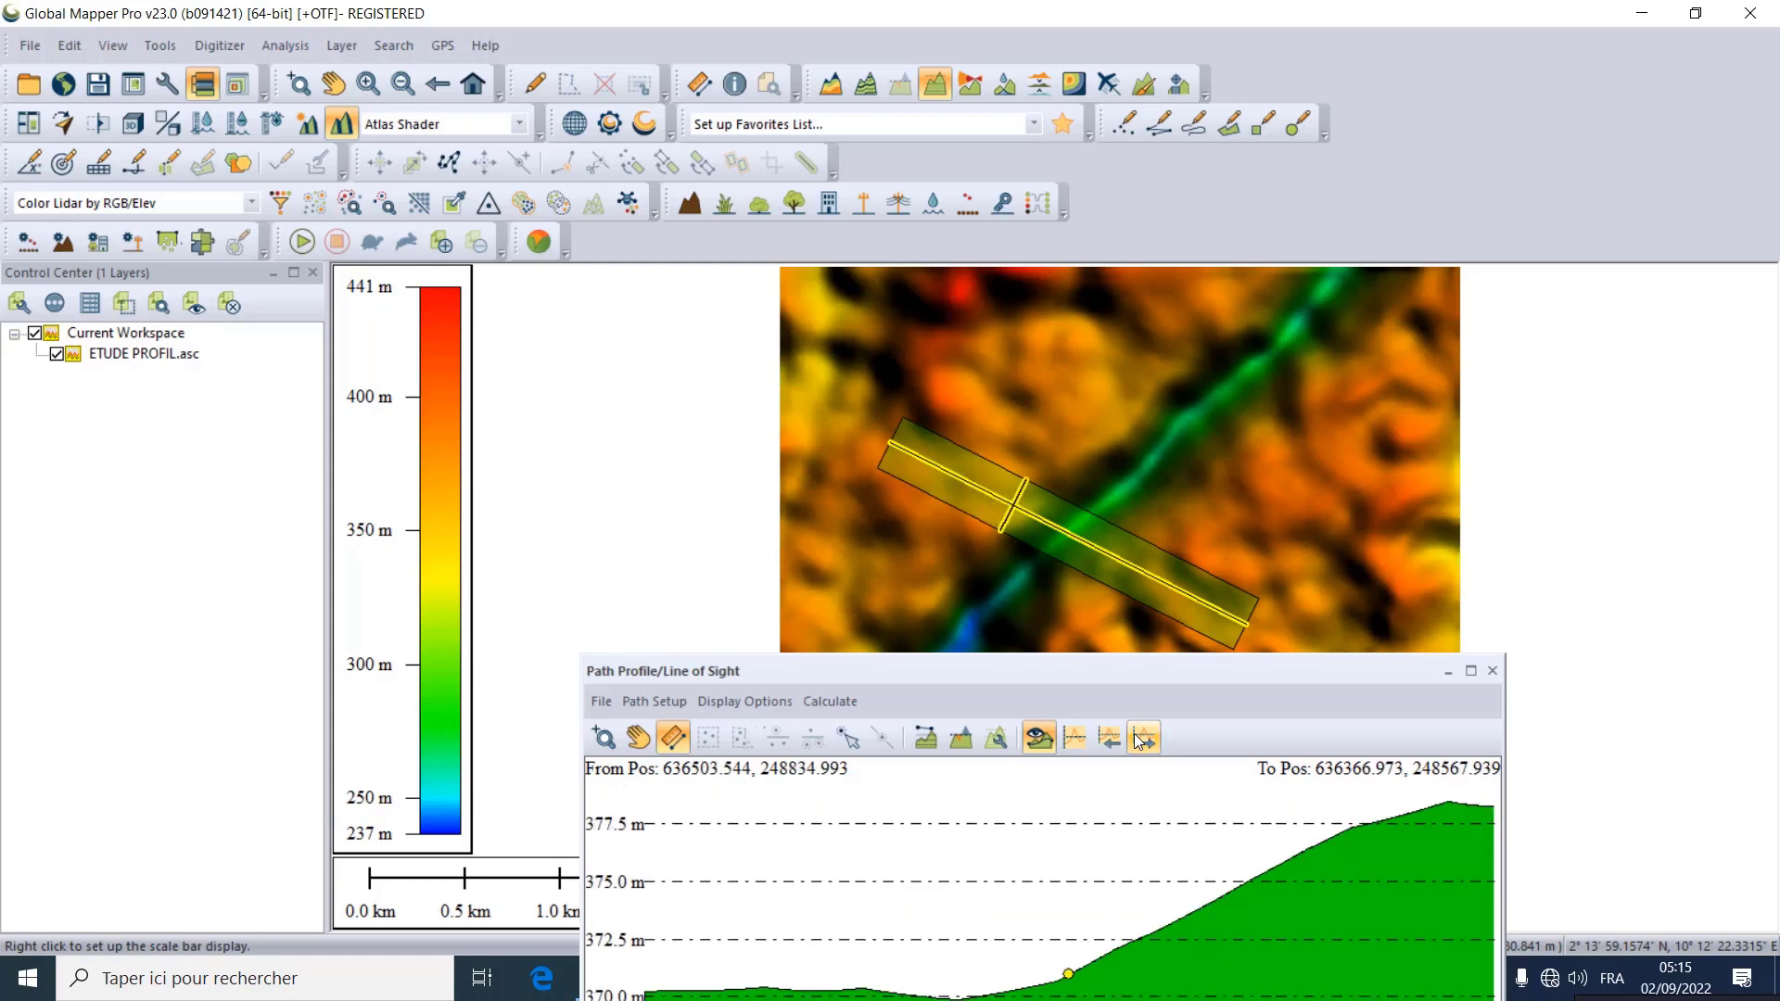
{"action": "left_click", "coordinate": [1138, 739]}
{"action": "left_click", "coordinate": [1138, 739]}
{"action": "left_click", "coordinate": [1138, 739]}
{"action": "left_click", "coordinate": [1138, 739]}
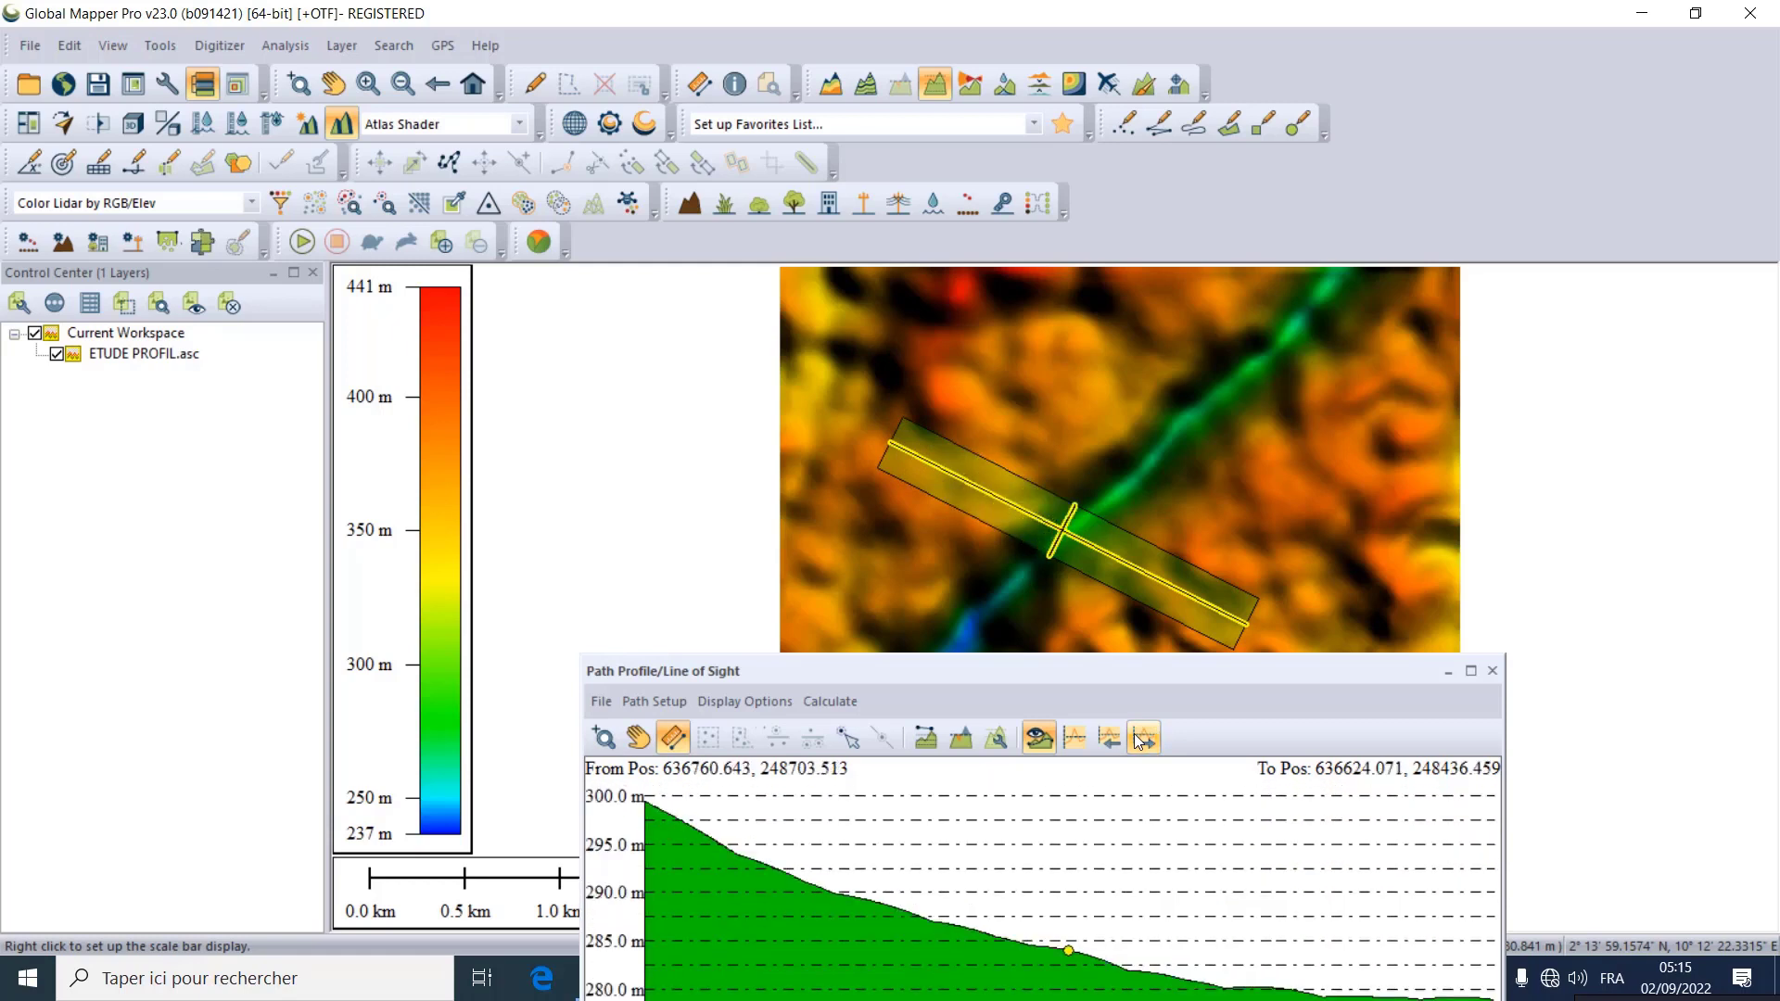
{"action": "left_click", "coordinate": [1138, 739]}
{"action": "left_click", "coordinate": [1138, 739]}
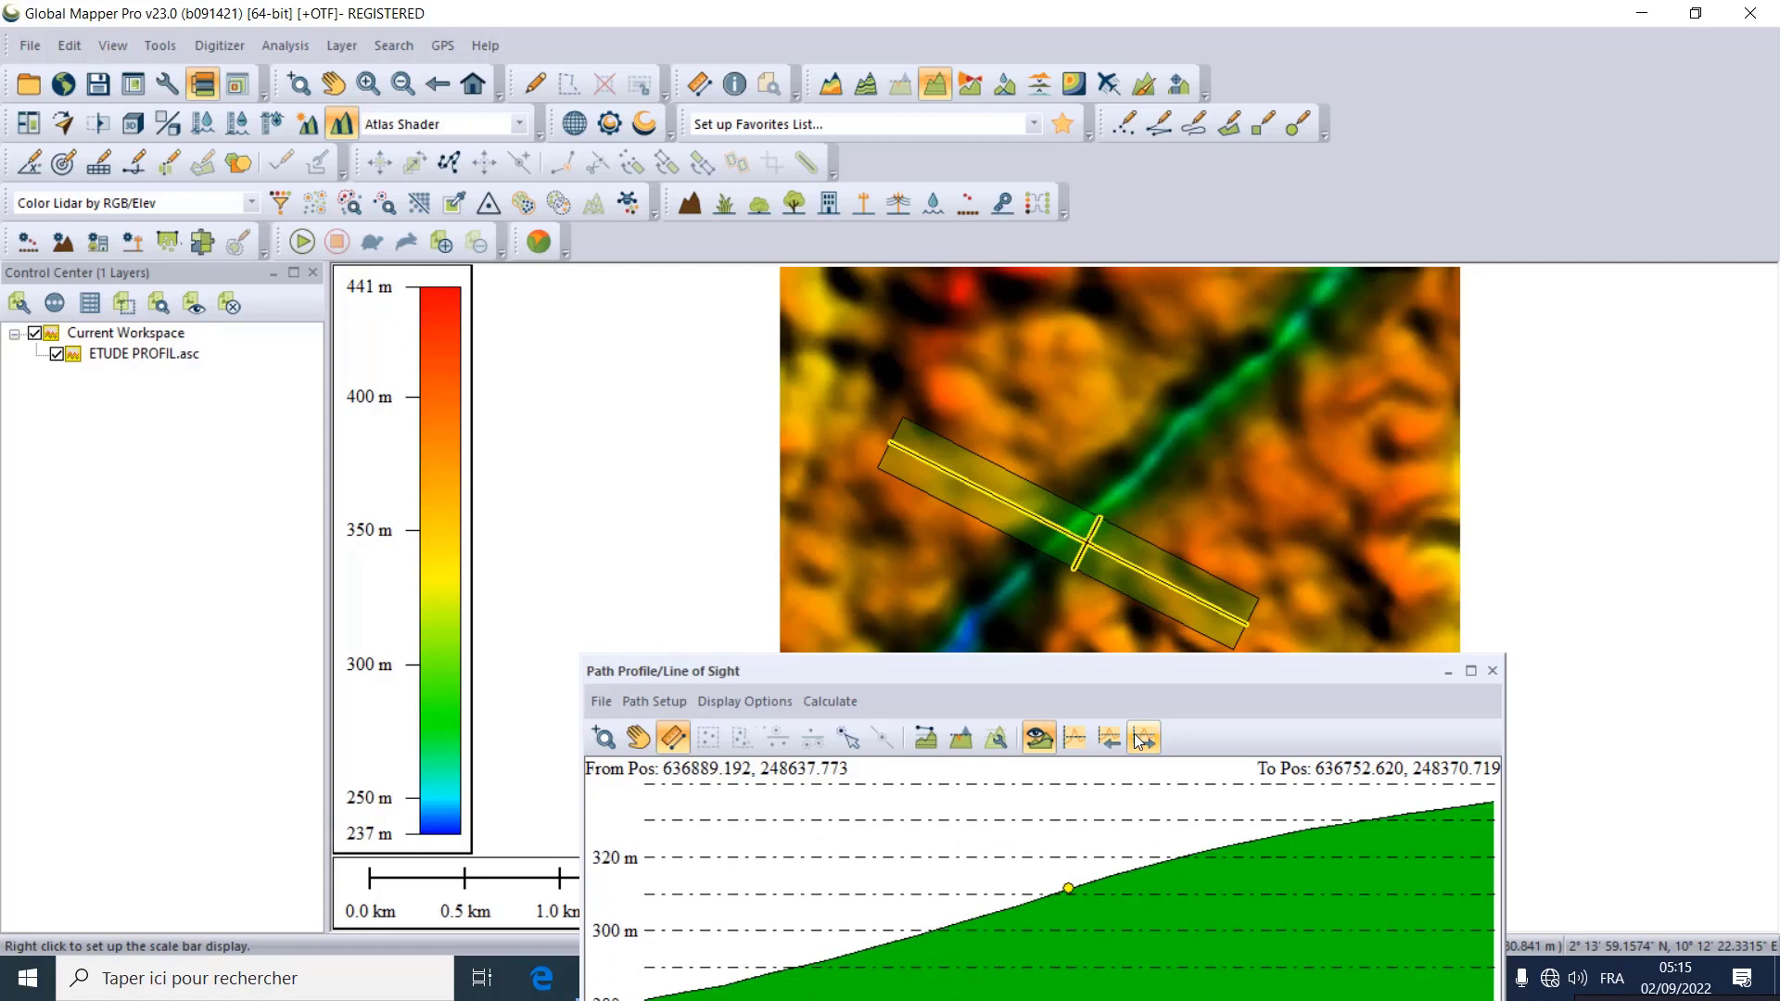
{"action": "left_click", "coordinate": [1138, 738]}
{"action": "left_click", "coordinate": [1138, 739]}
{"action": "left_click", "coordinate": [1138, 739]}
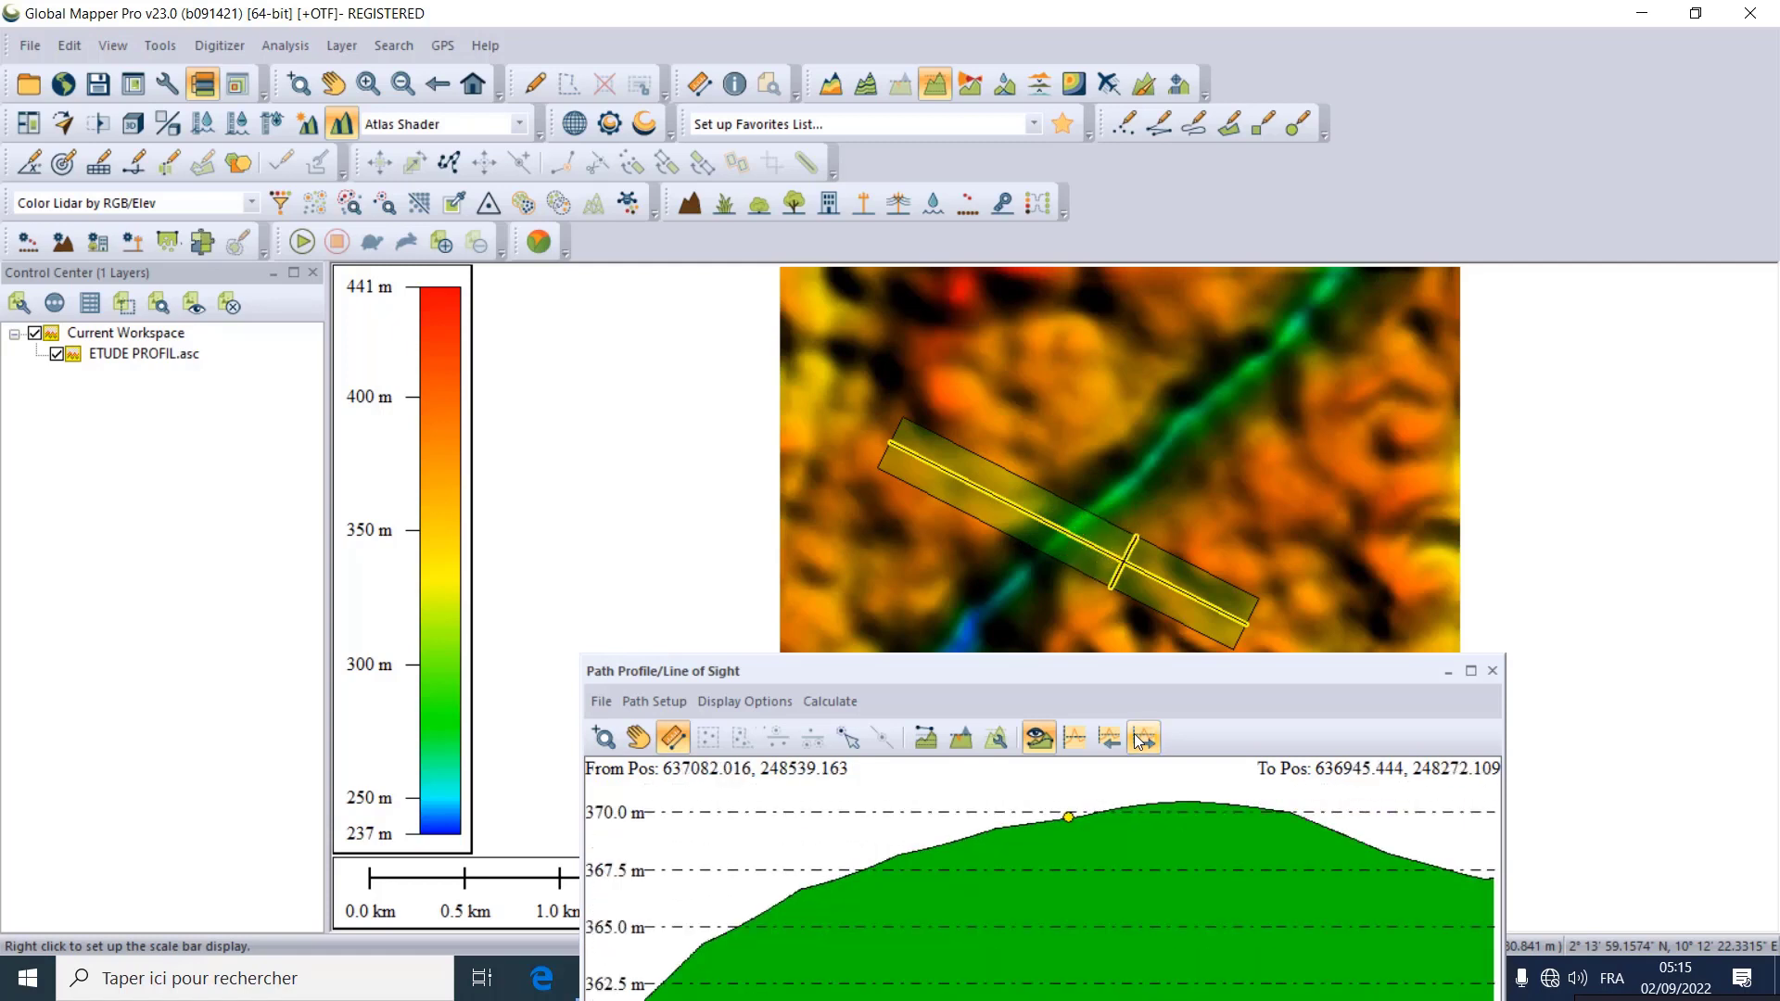
{"action": "left_click", "coordinate": [1138, 738]}
{"action": "left_click", "coordinate": [1139, 738]}
{"action": "left_click", "coordinate": [1138, 739]}
{"action": "left_click", "coordinate": [1138, 738]}
{"action": "left_click", "coordinate": [1138, 739]}
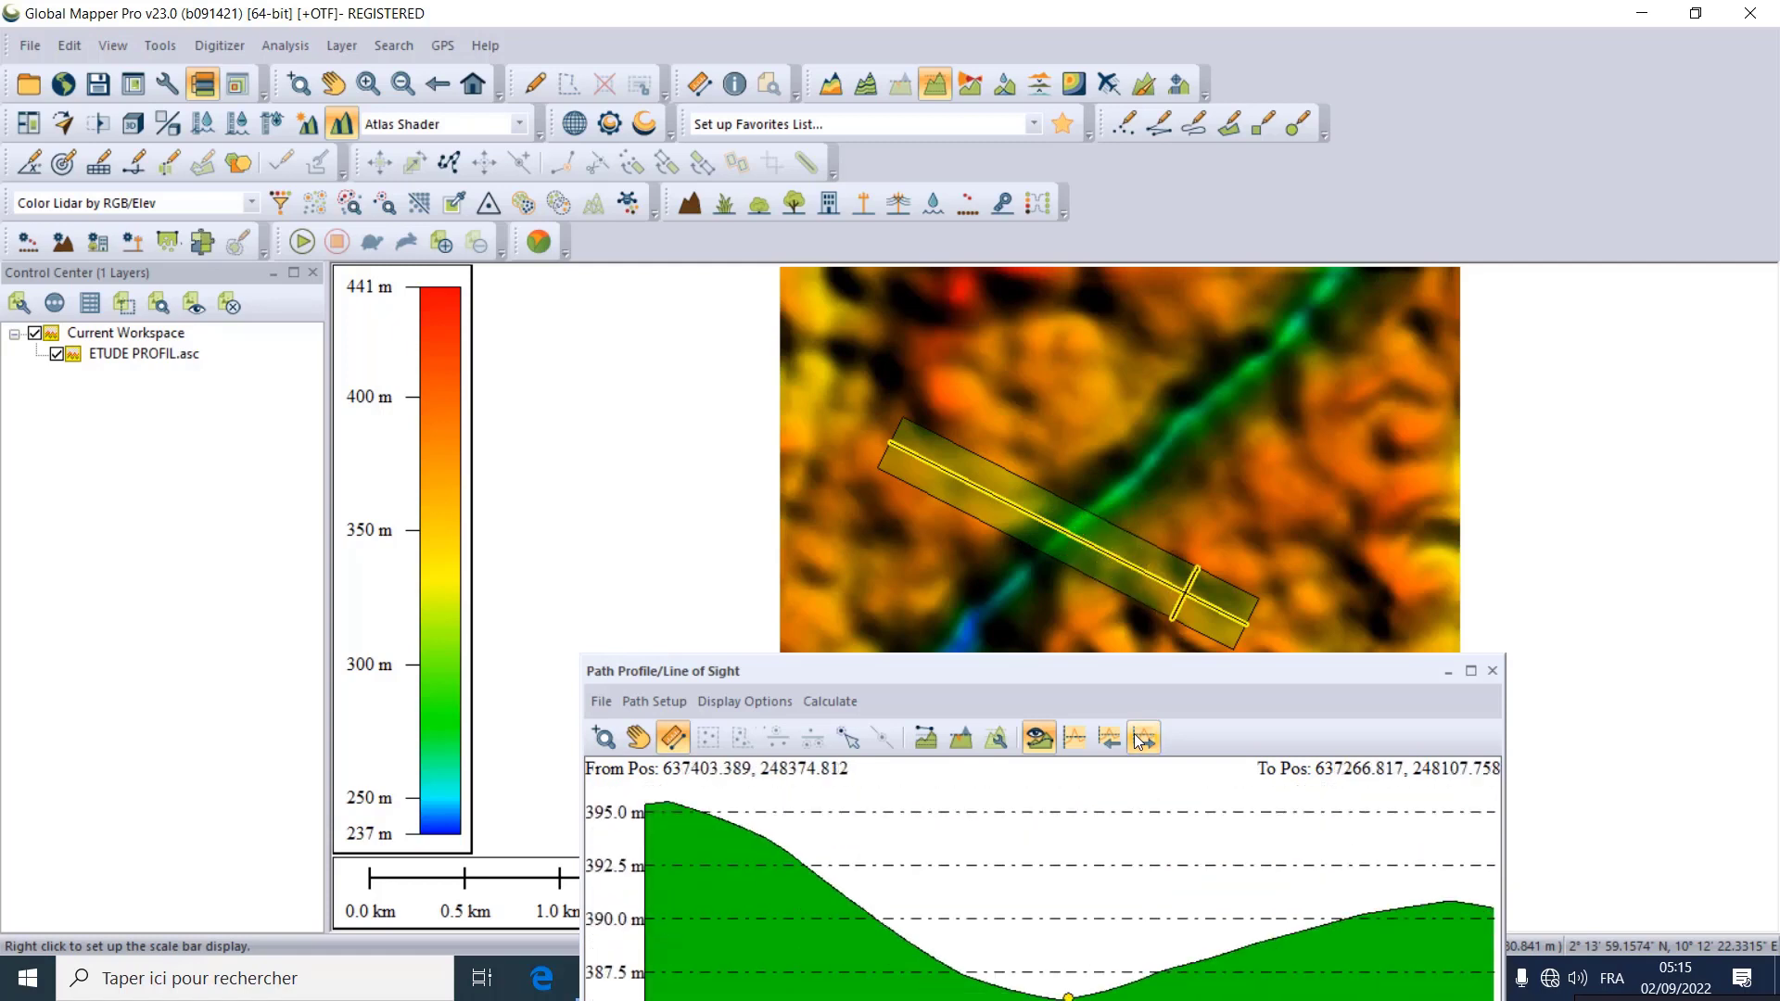
{"action": "left_click", "coordinate": [1138, 739]}
{"action": "left_click", "coordinate": [1138, 739]}
{"action": "left_click", "coordinate": [1138, 739]}
{"action": "left_click", "coordinate": [1138, 739]}
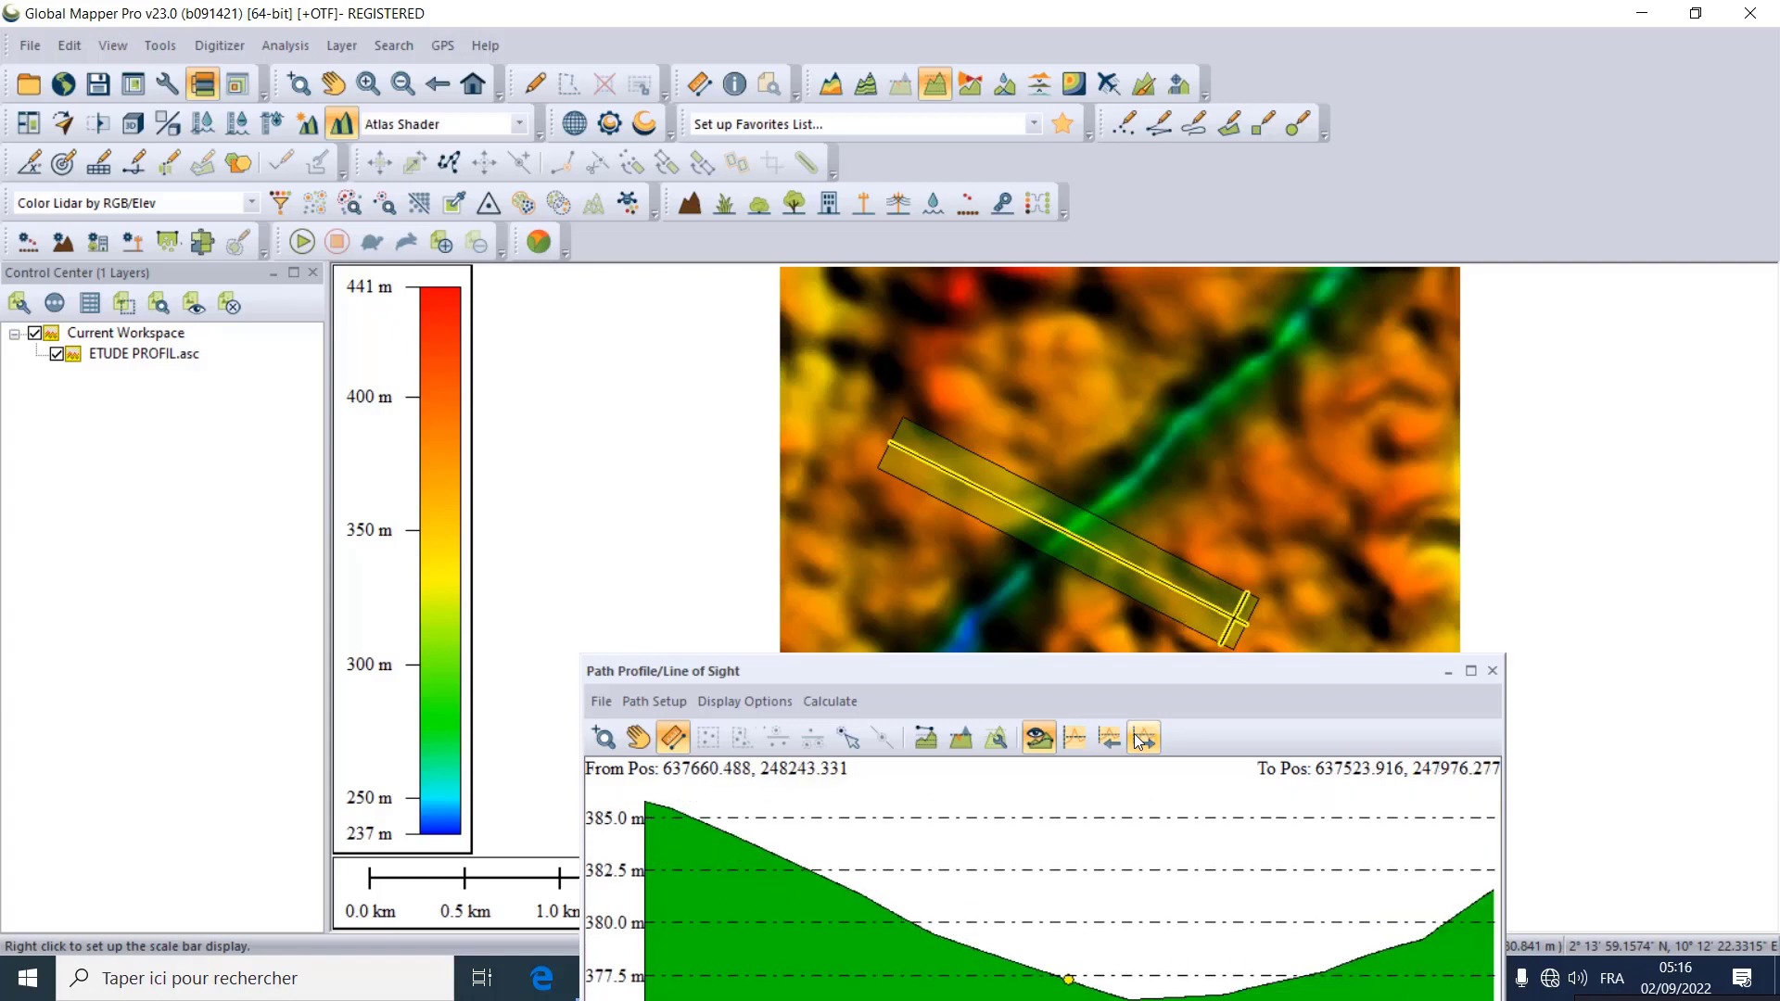
{"action": "left_click", "coordinate": [1139, 739]}
Review the perpendicular profiles in reverse order from the southeast end back to the valley's northwest slope.
{"action": "left_click", "coordinate": [1107, 738]}
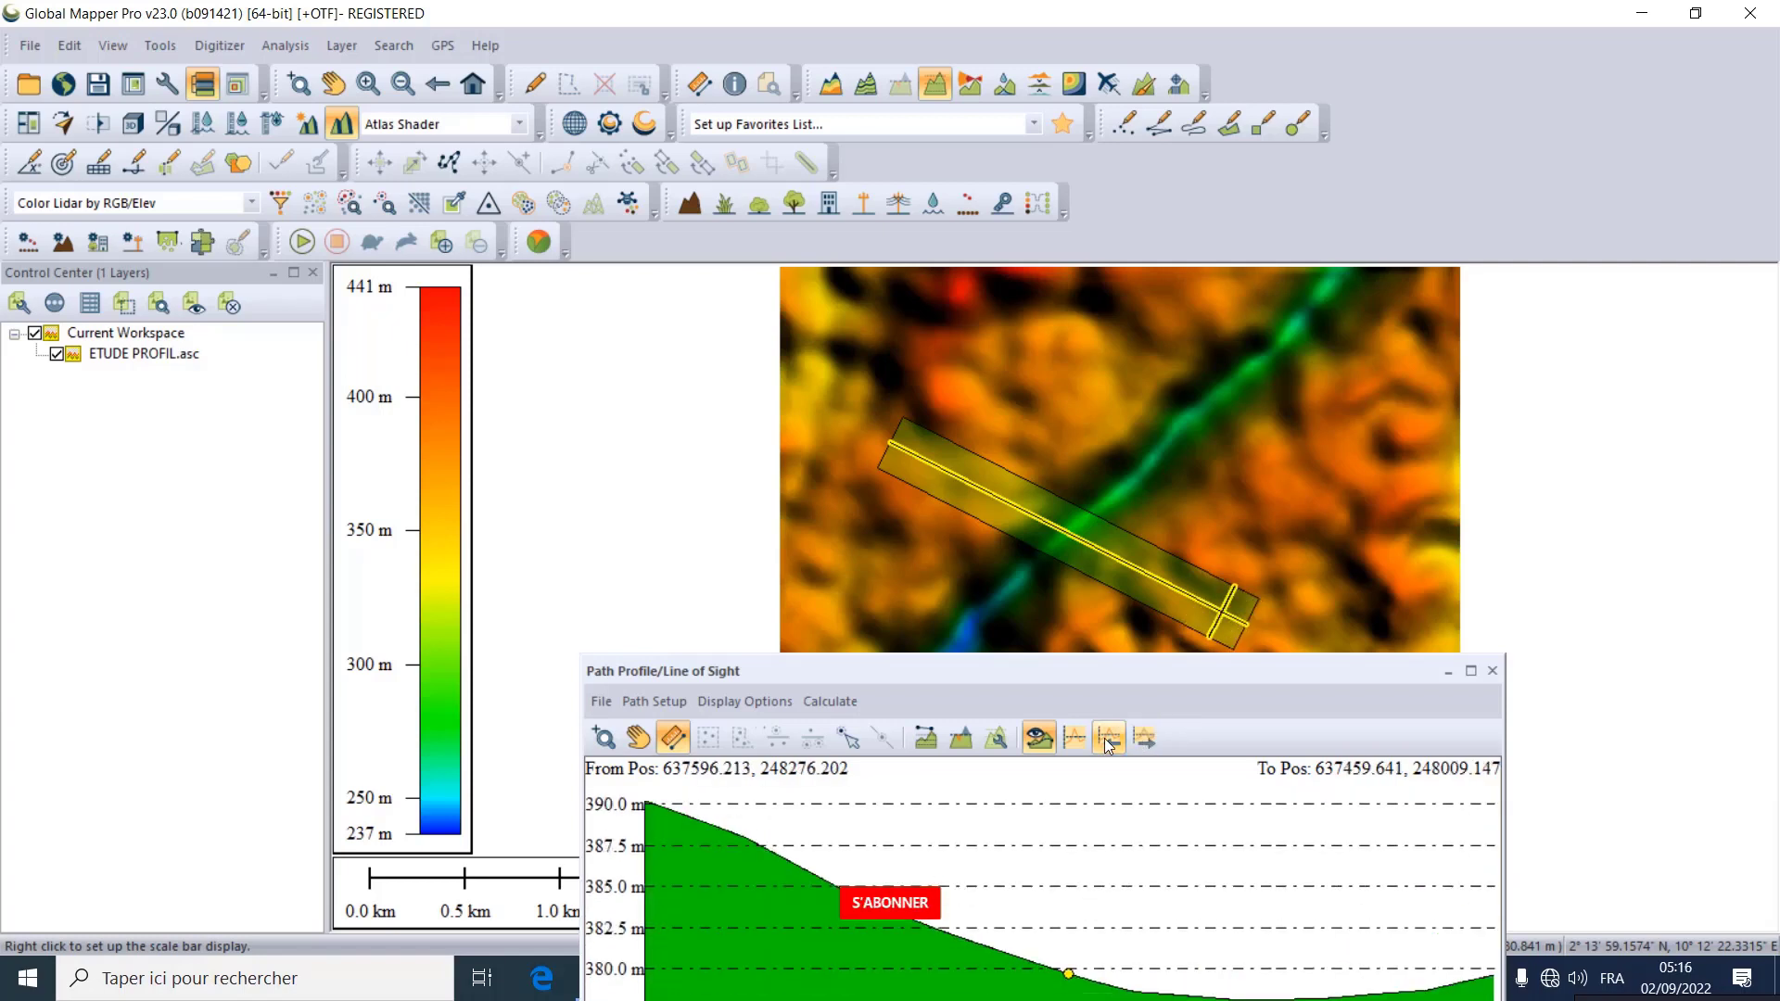
{"action": "left_click", "coordinate": [1107, 739]}
{"action": "left_click", "coordinate": [1106, 738]}
{"action": "left_click", "coordinate": [1107, 739]}
{"action": "left_click", "coordinate": [1106, 739]}
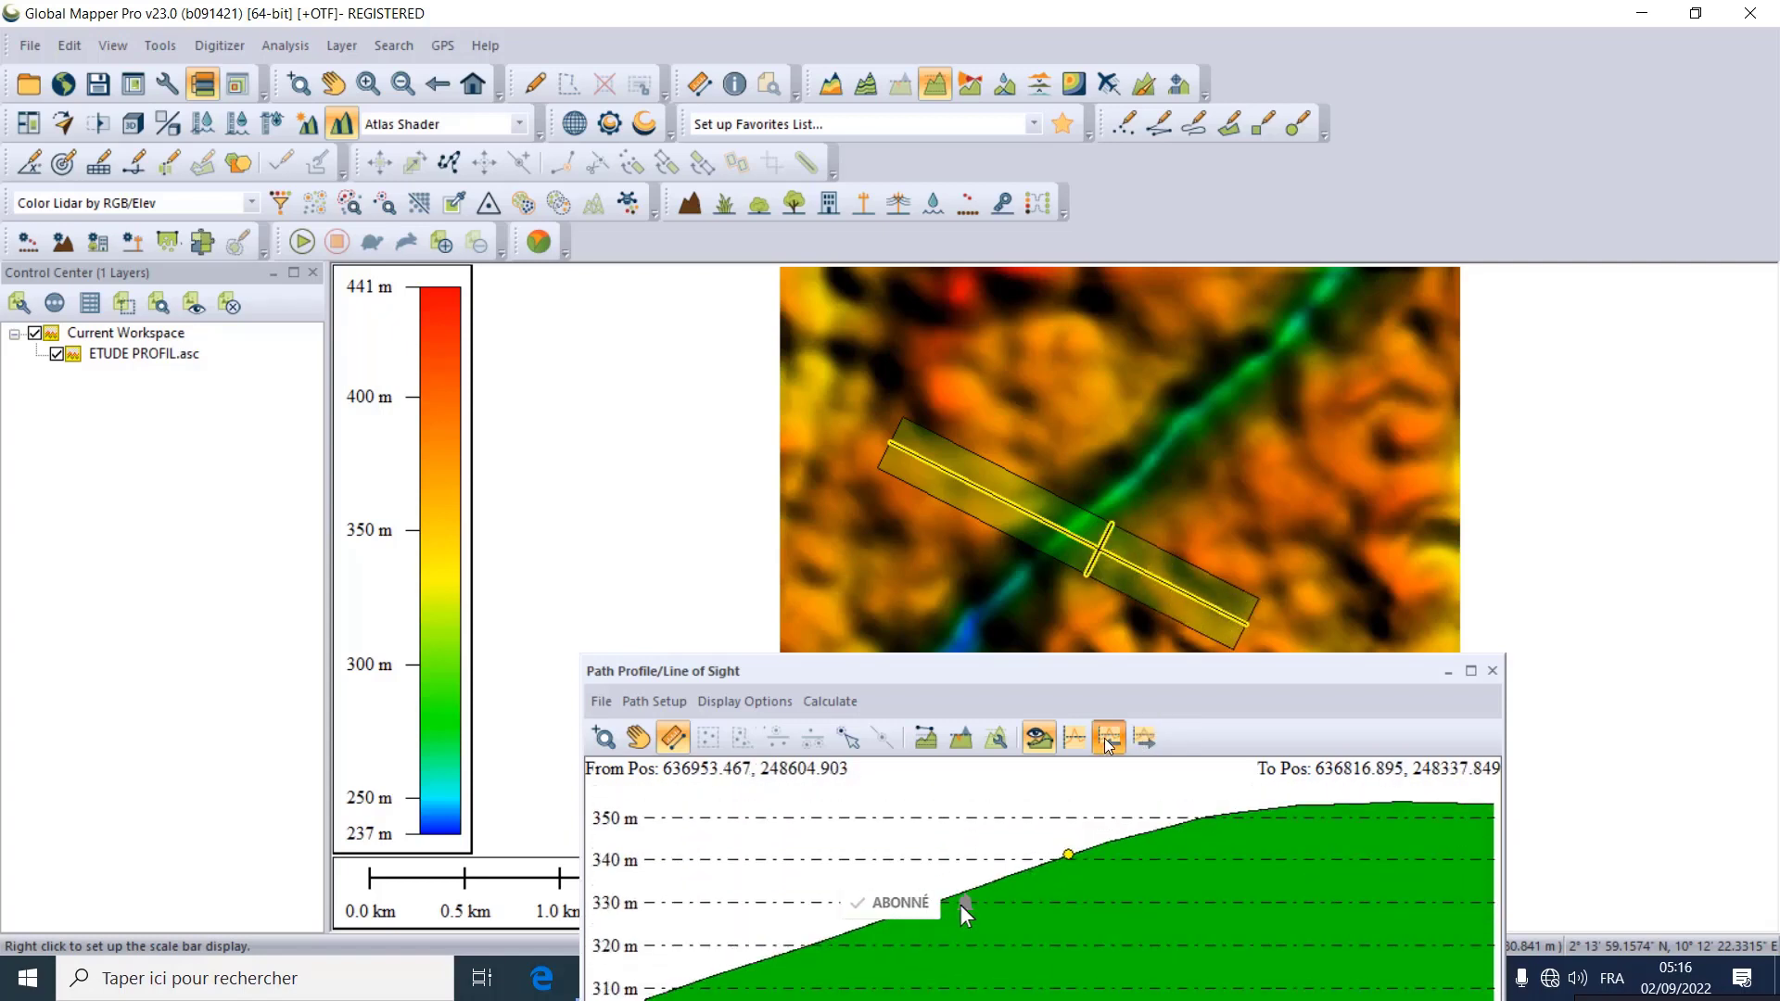
{"action": "left_click", "coordinate": [1107, 739]}
{"action": "left_click", "coordinate": [1107, 739]}
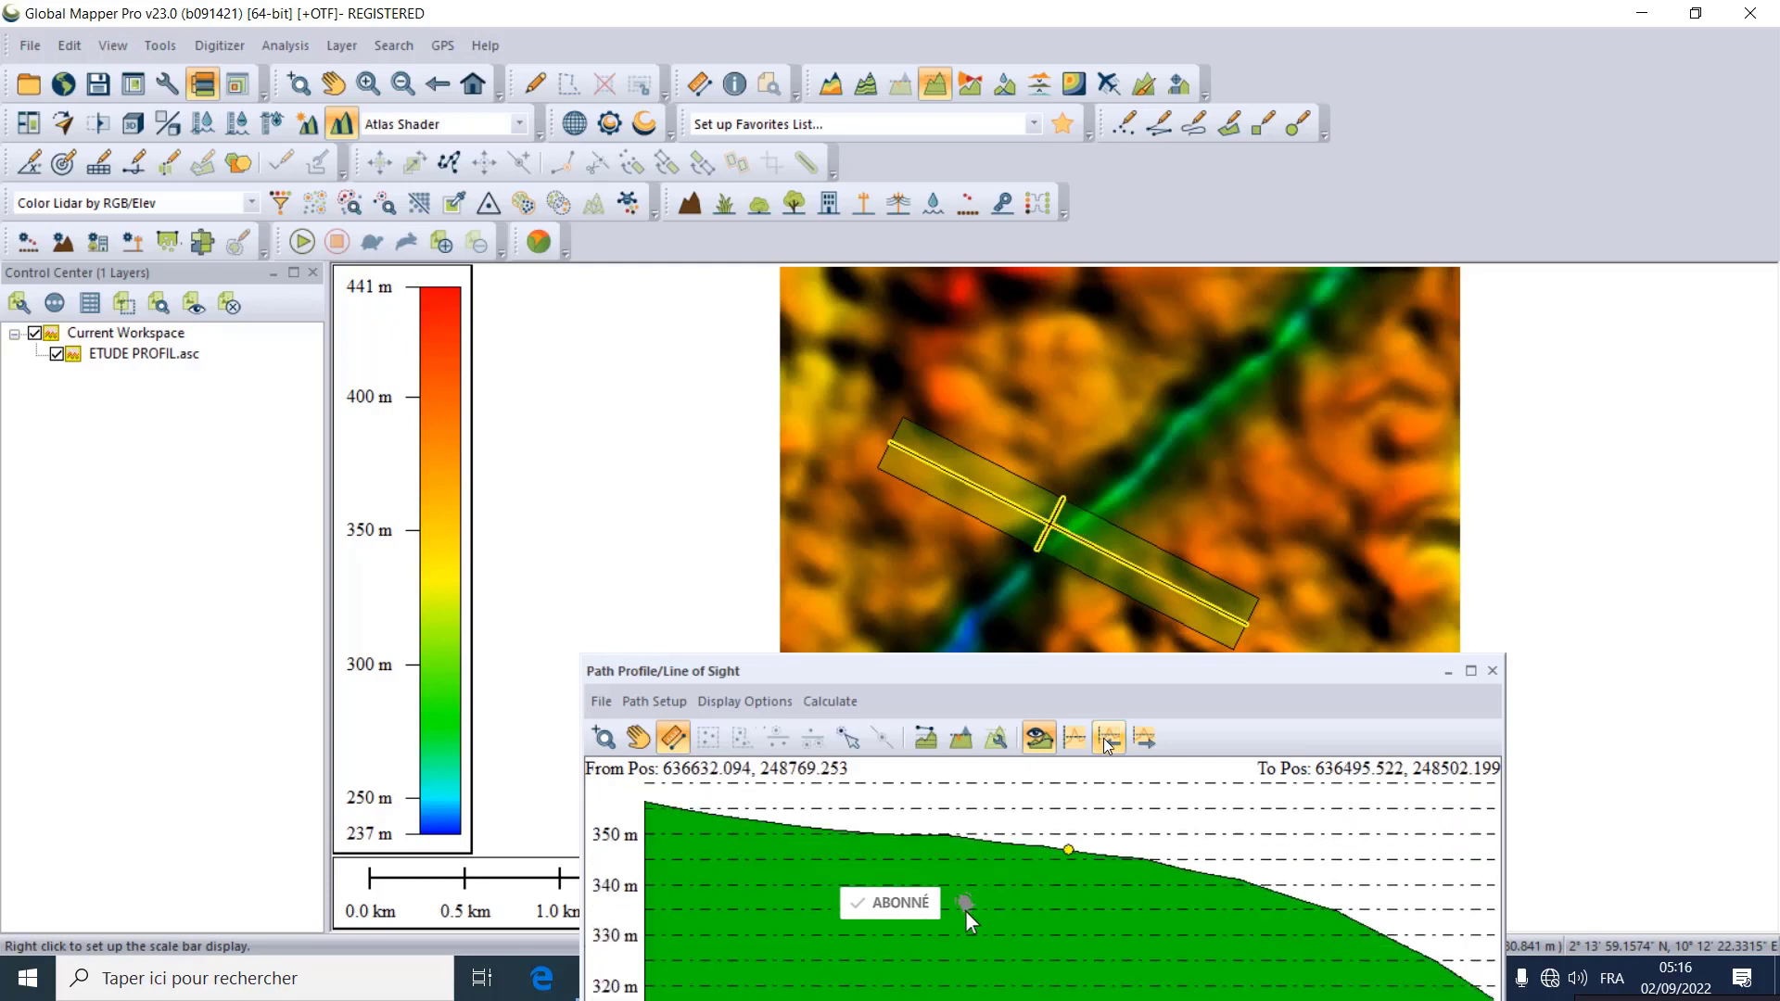
Save the path to a new layer containing all cross profiles.
{"action": "left_click", "coordinate": [601, 701]}
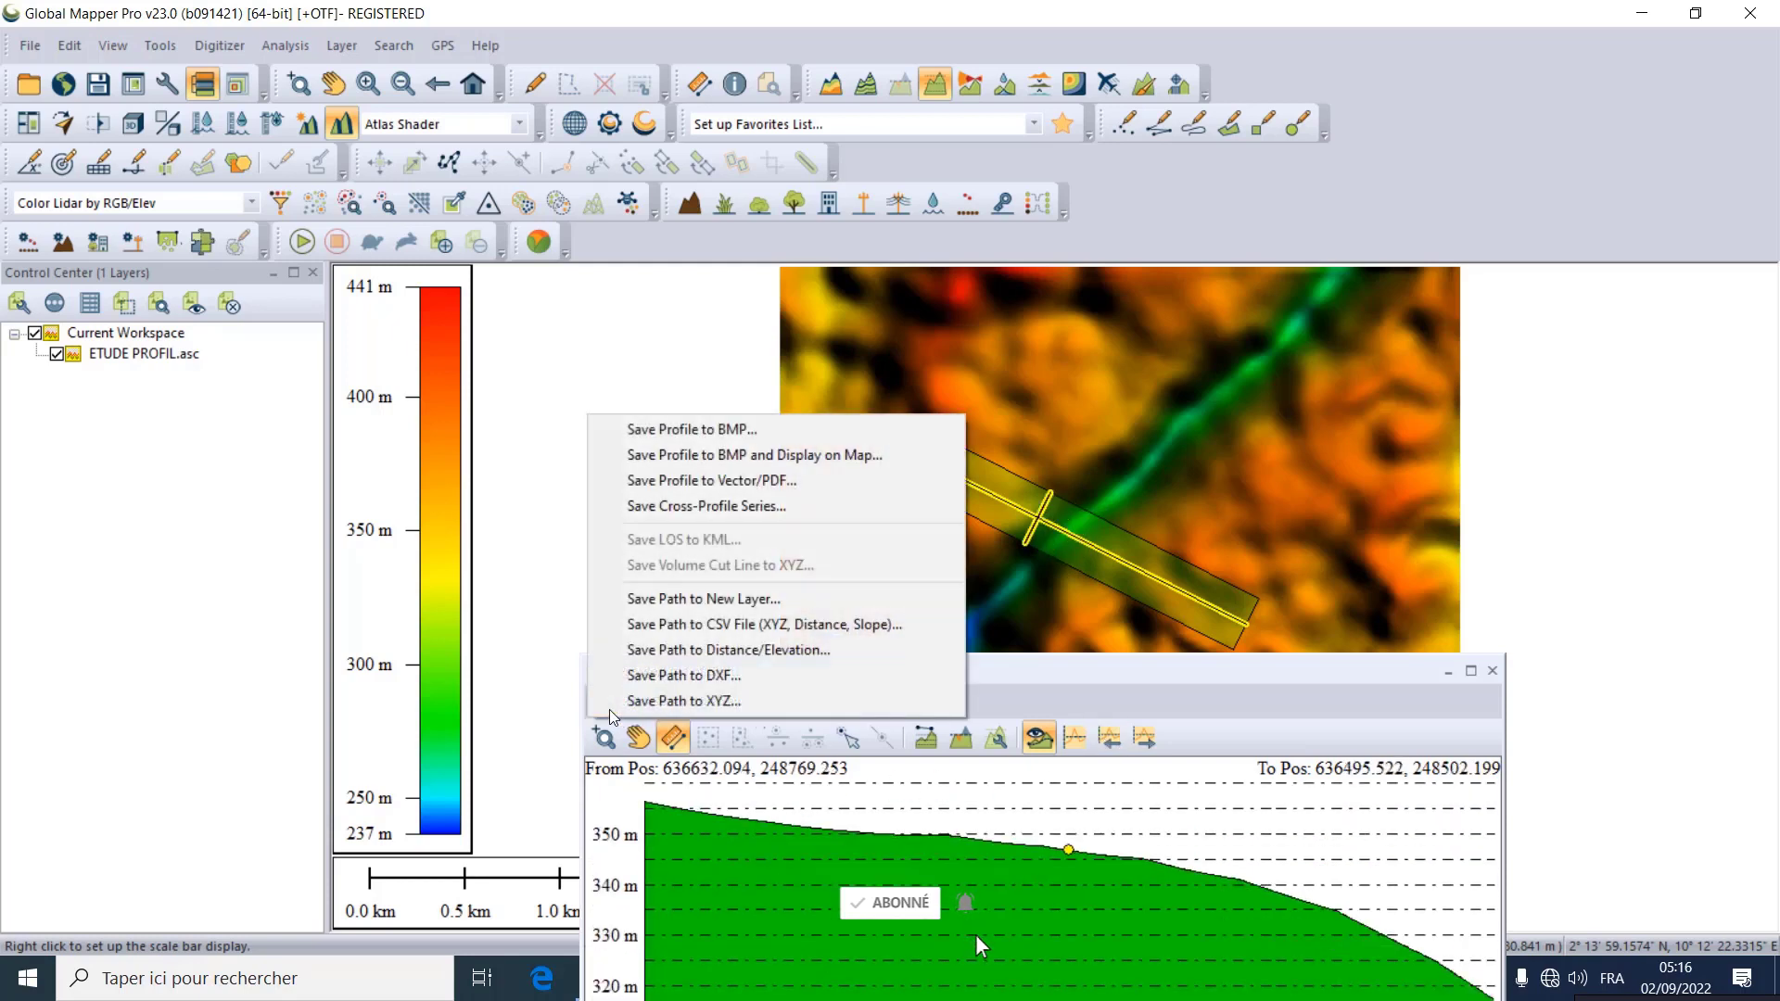
{"action": "left_click", "coordinate": [716, 601]}
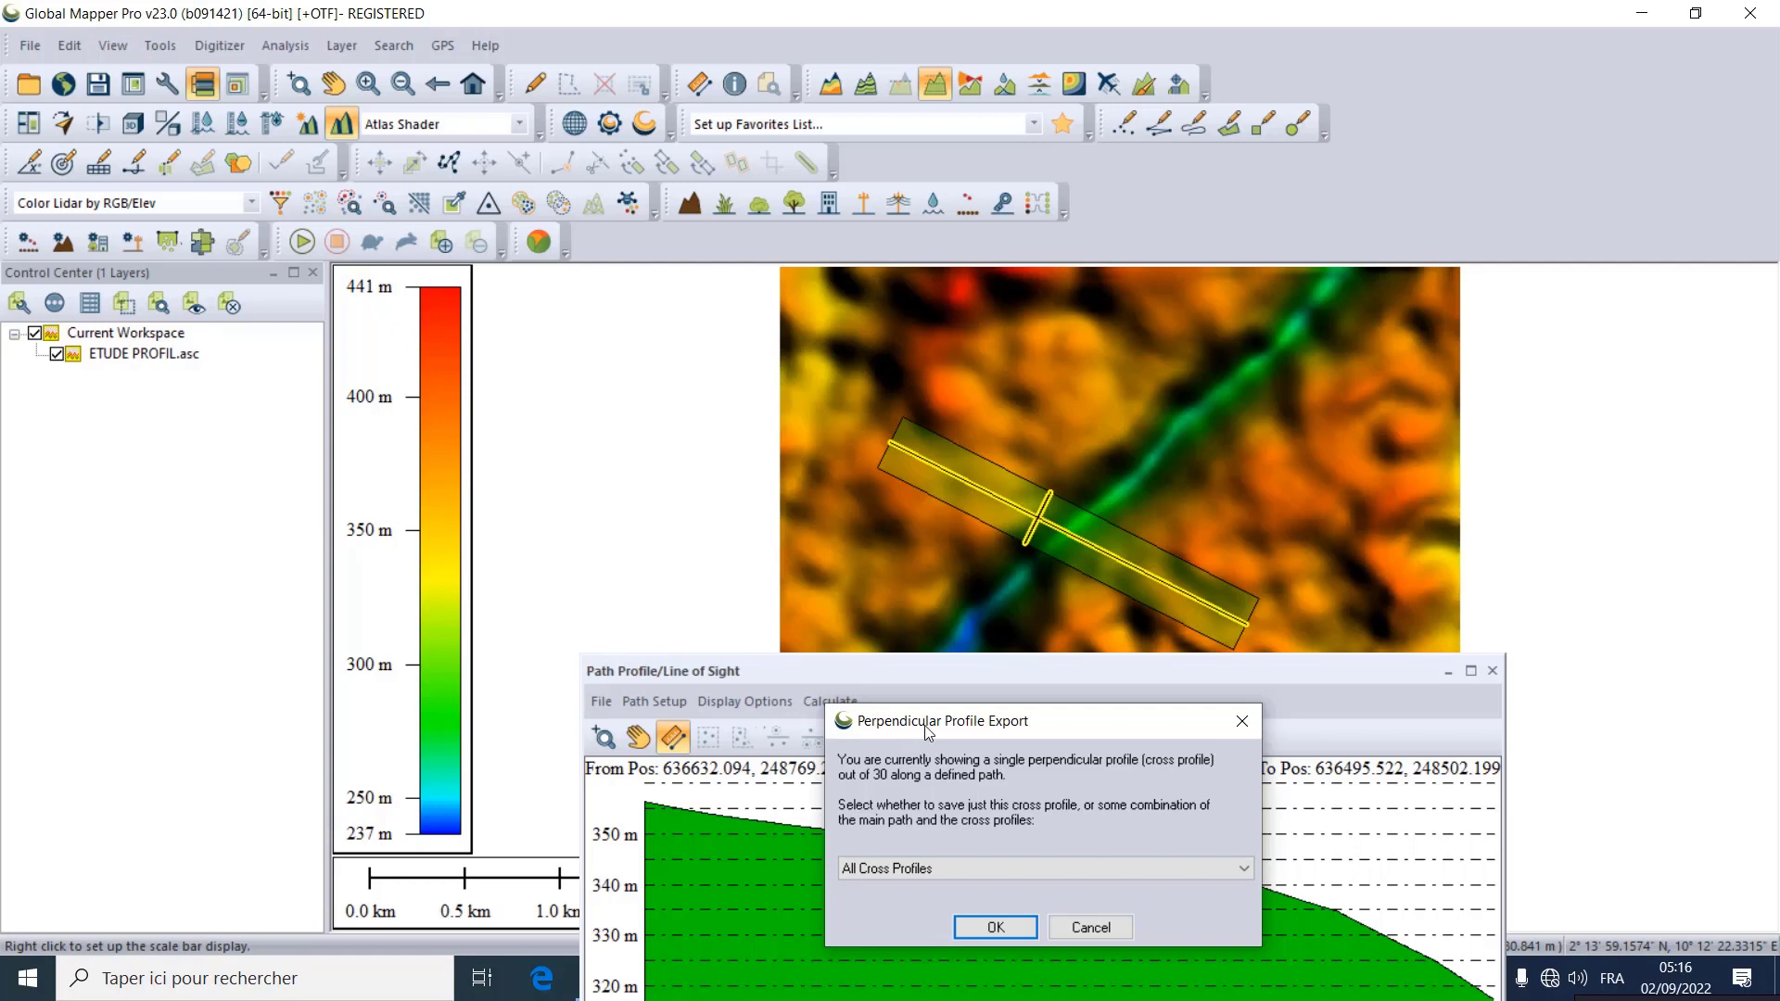
{"action": "left_click_drag", "start_coordinate": [915, 730], "coordinate": [839, 525]}
{"action": "left_click", "coordinate": [920, 666]}
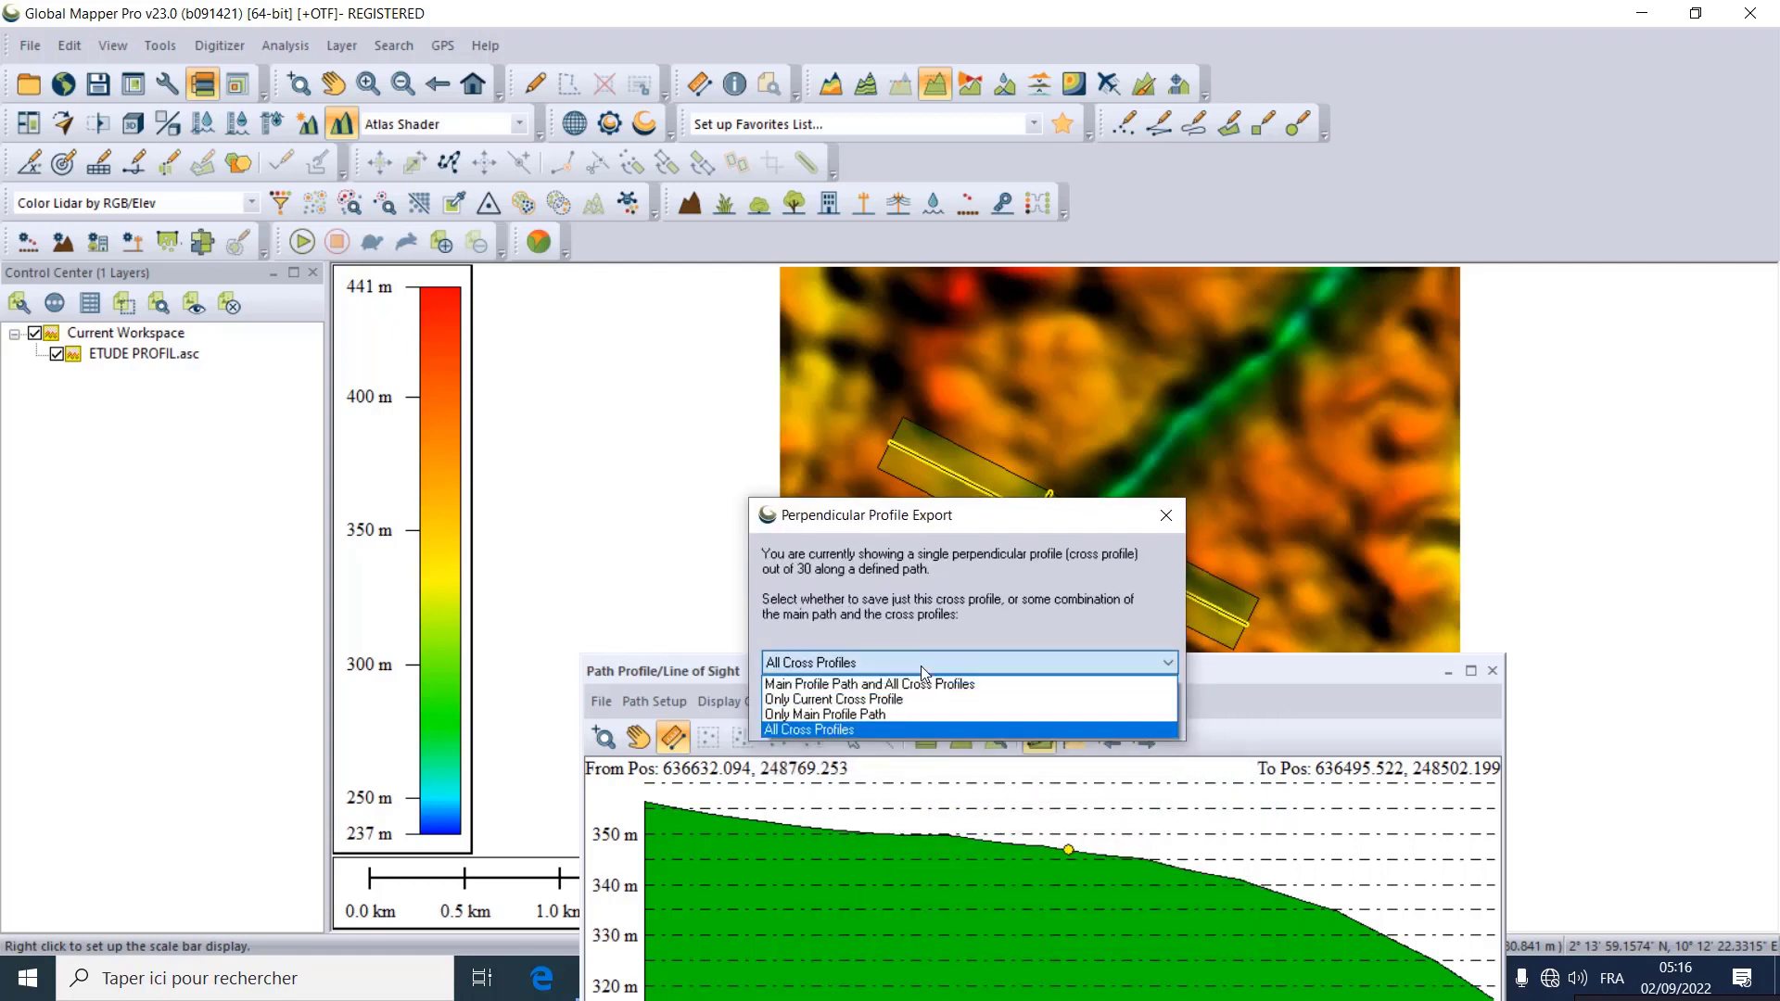
{"action": "left_click", "coordinate": [921, 666]}
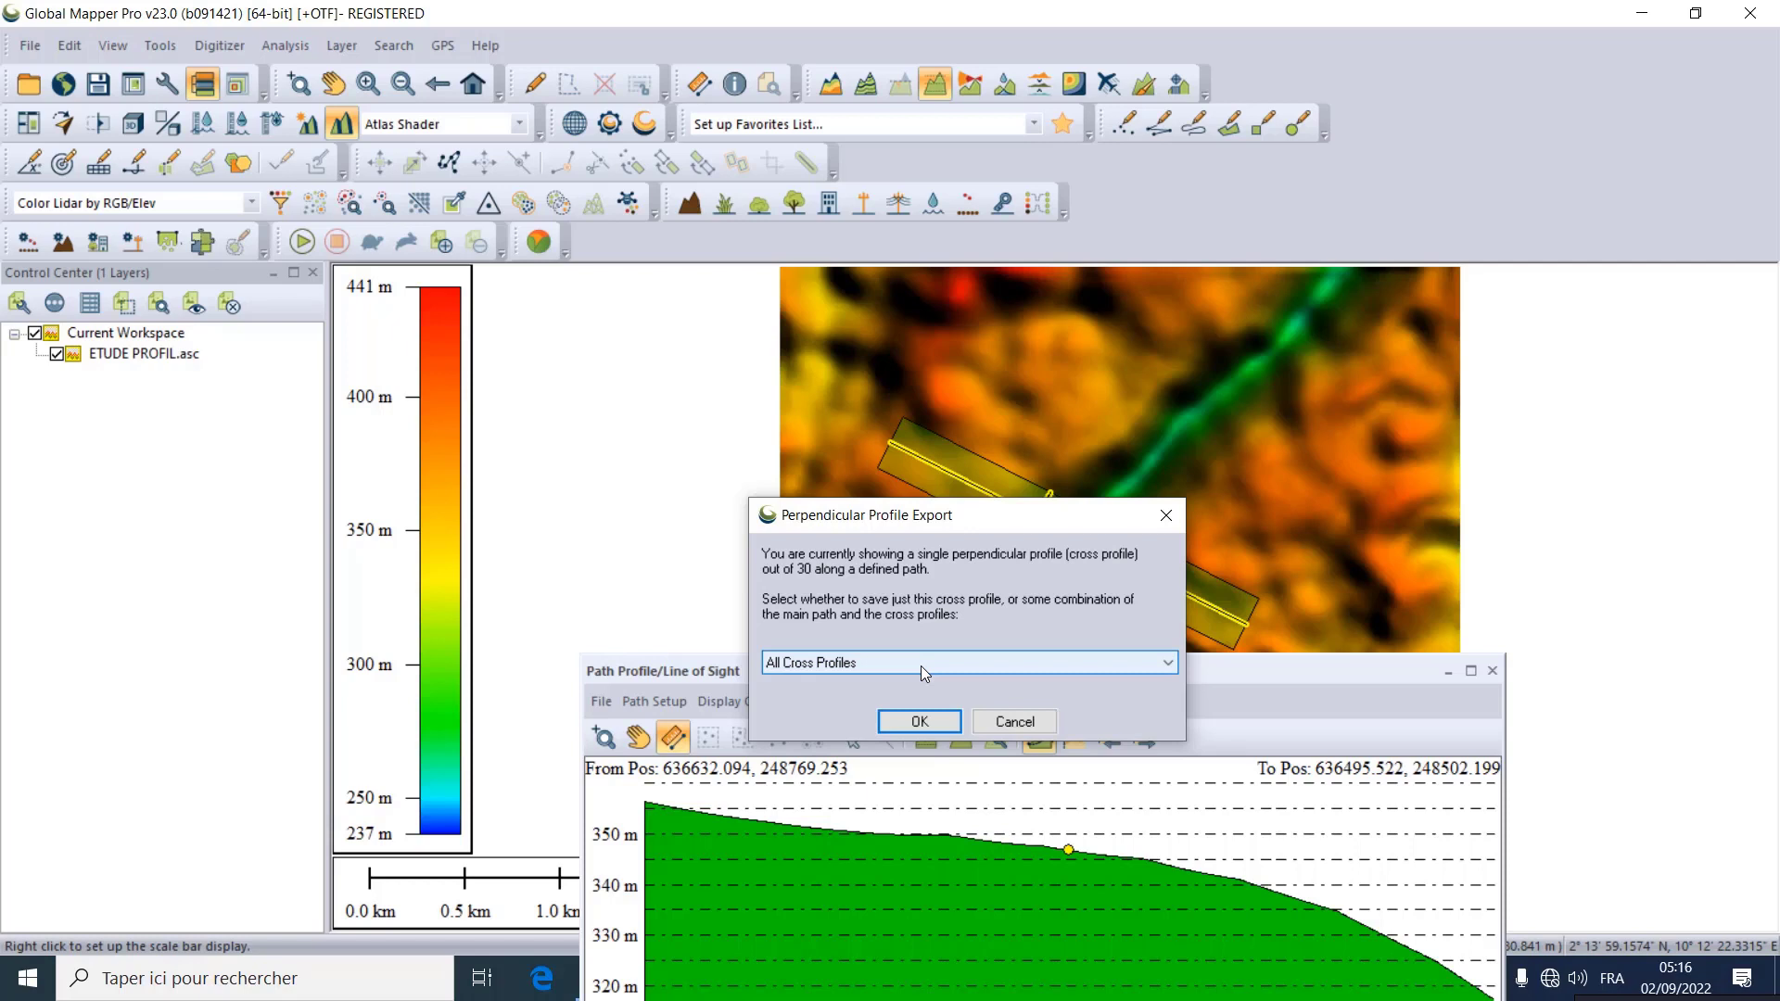
{"action": "left_click", "coordinate": [919, 722]}
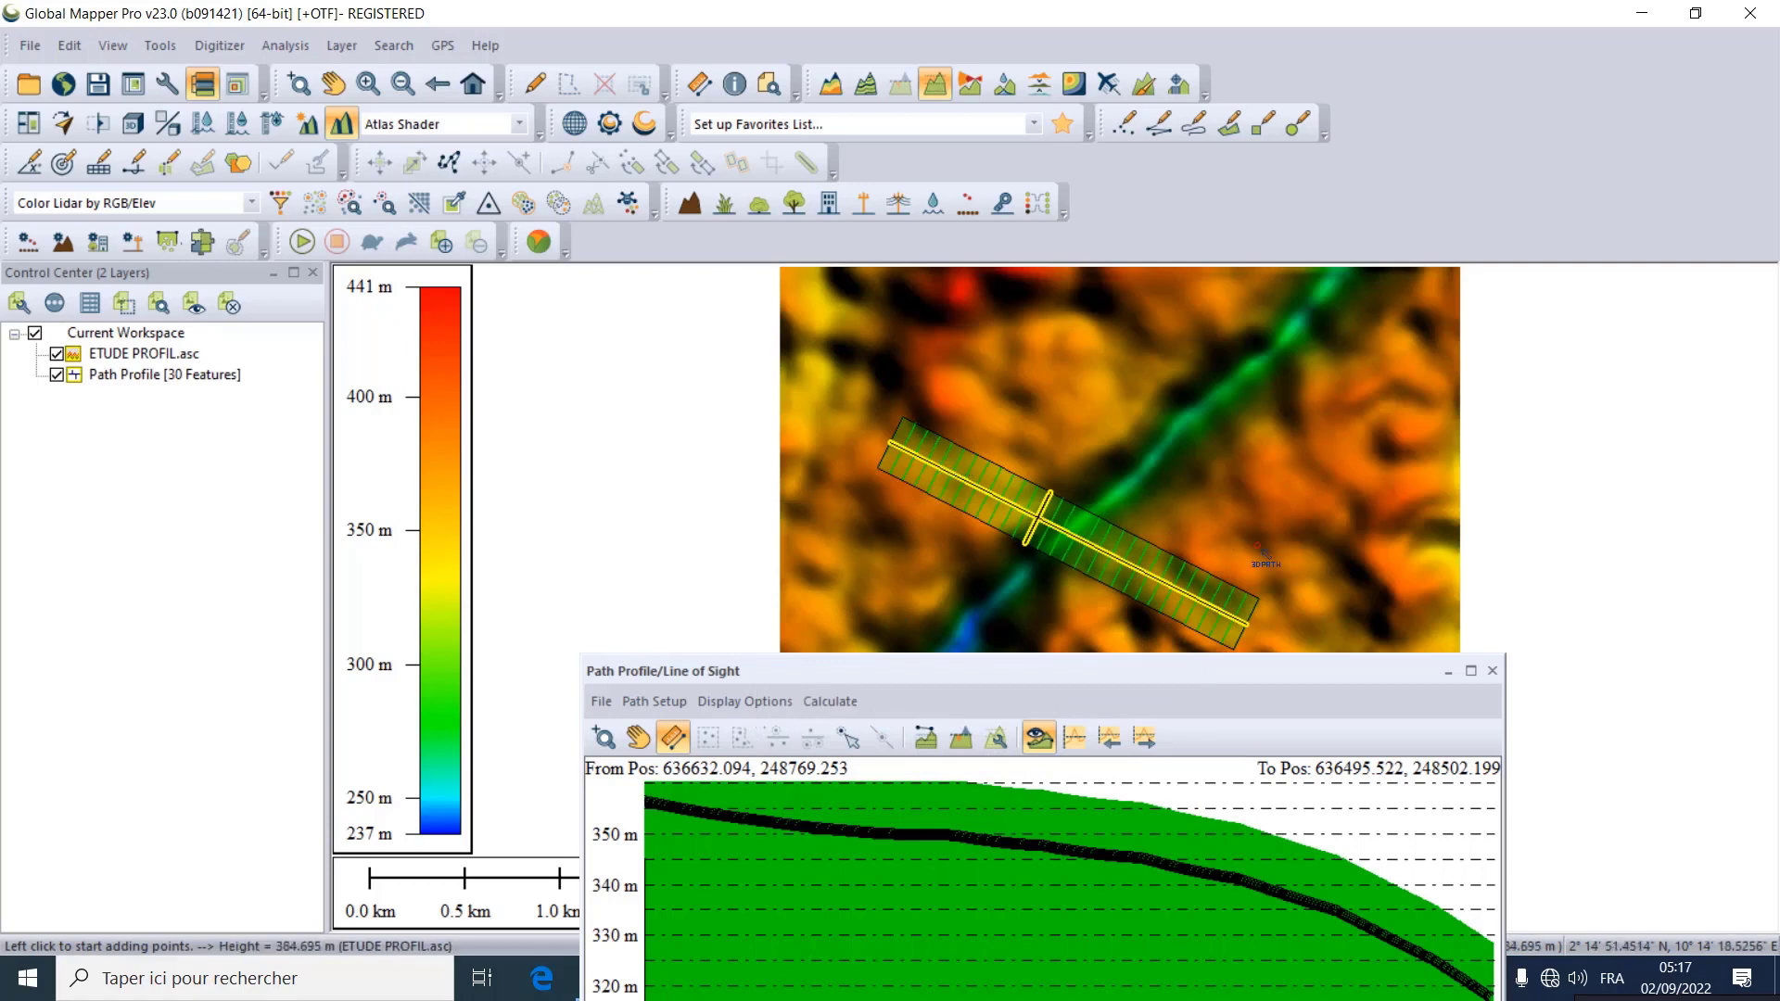
Start exporting only the Path Profile layer to a new file in DXF format.
{"action": "left_click", "coordinate": [156, 375]}
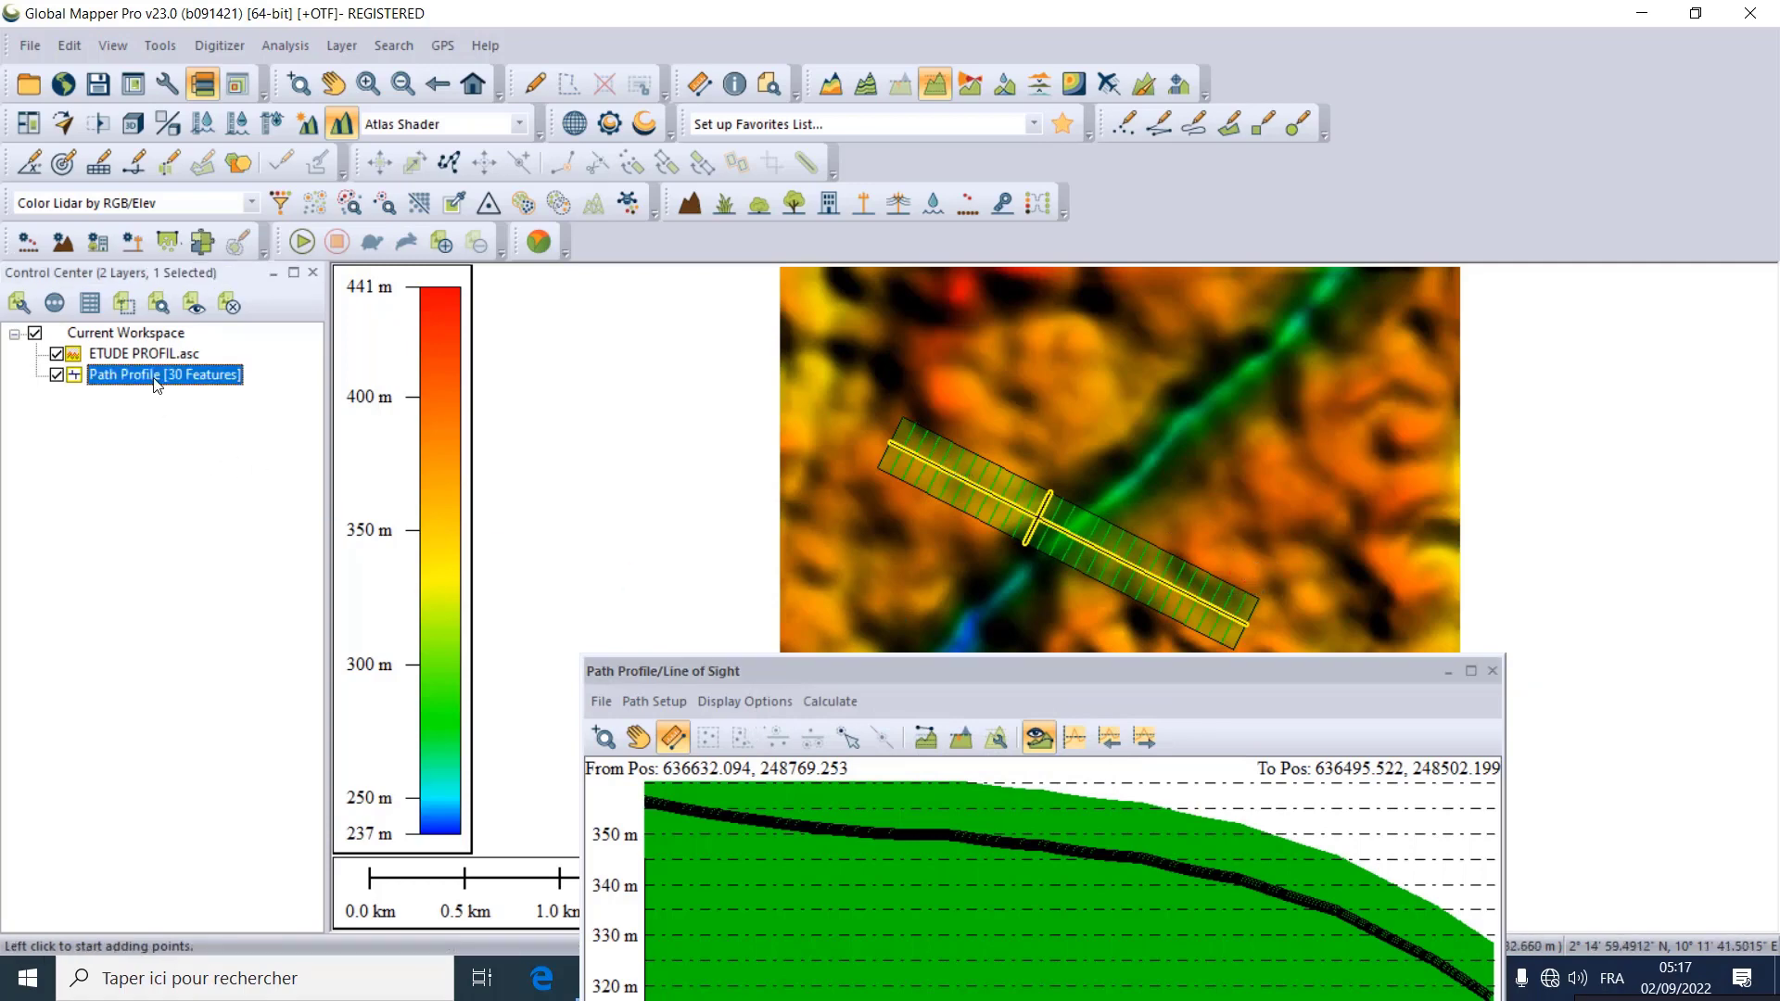
{"action": "right_click", "coordinate": [155, 376]}
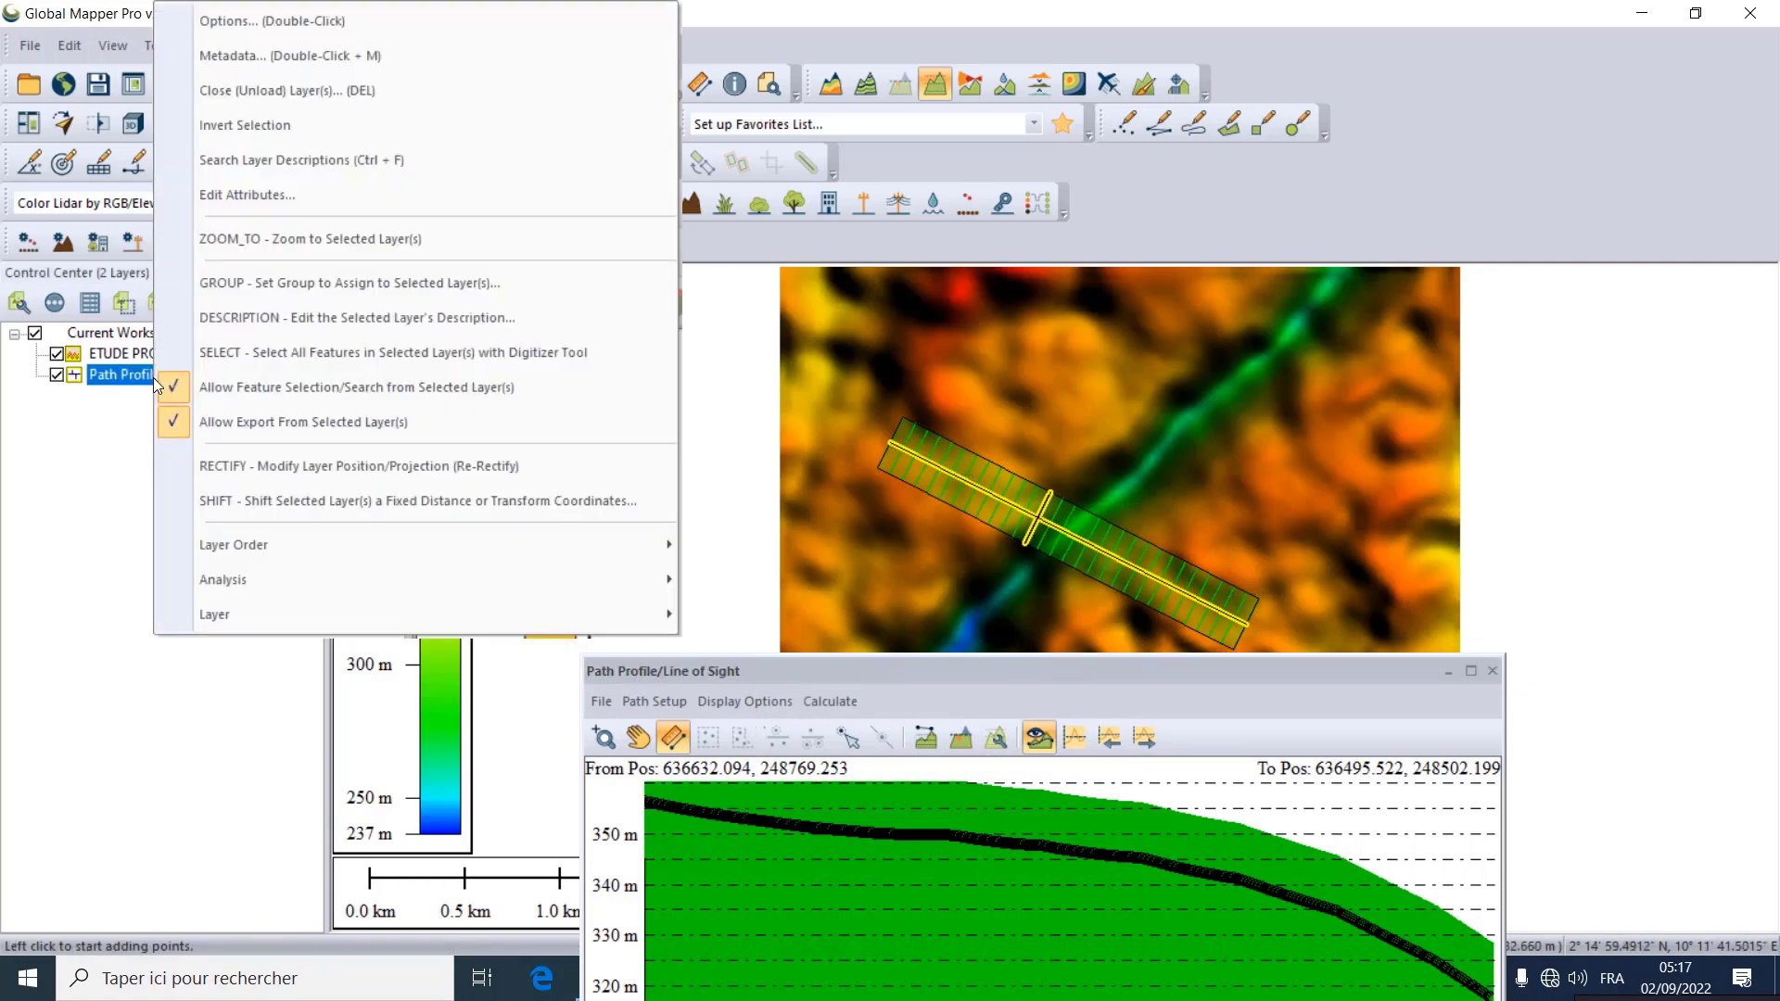
{"action": "mouse_move", "coordinate": [365, 613]}
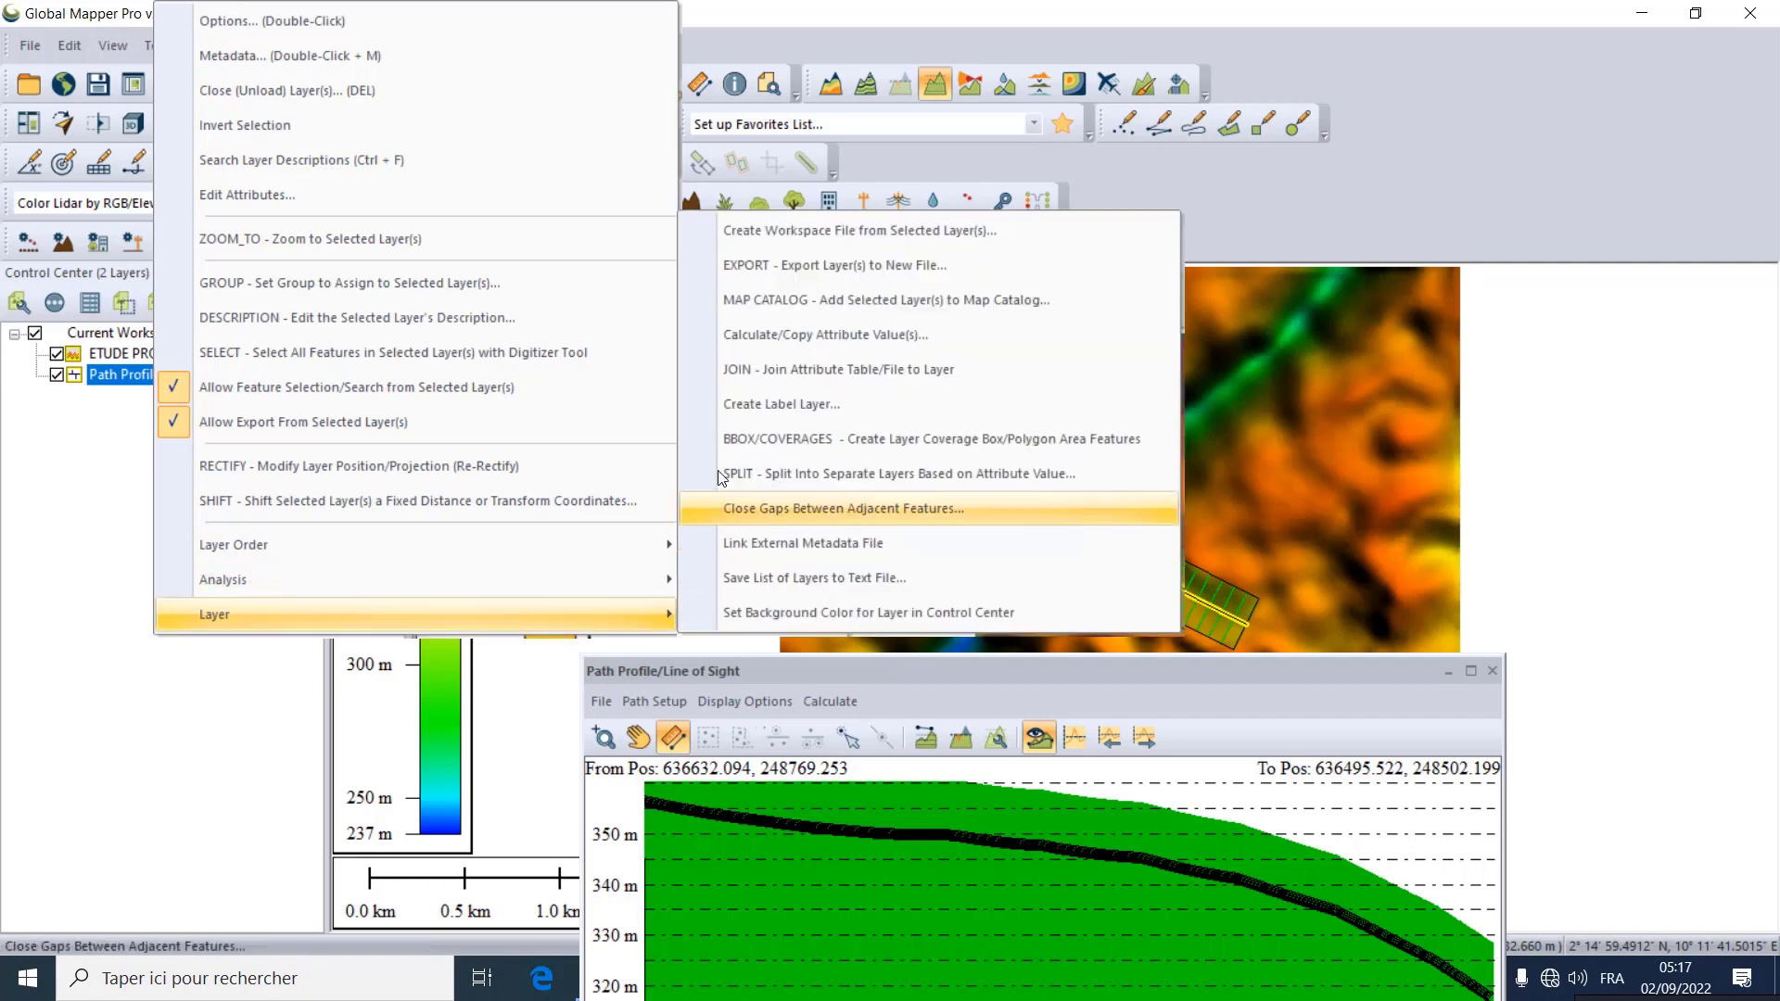
{"action": "left_click", "coordinate": [821, 264]}
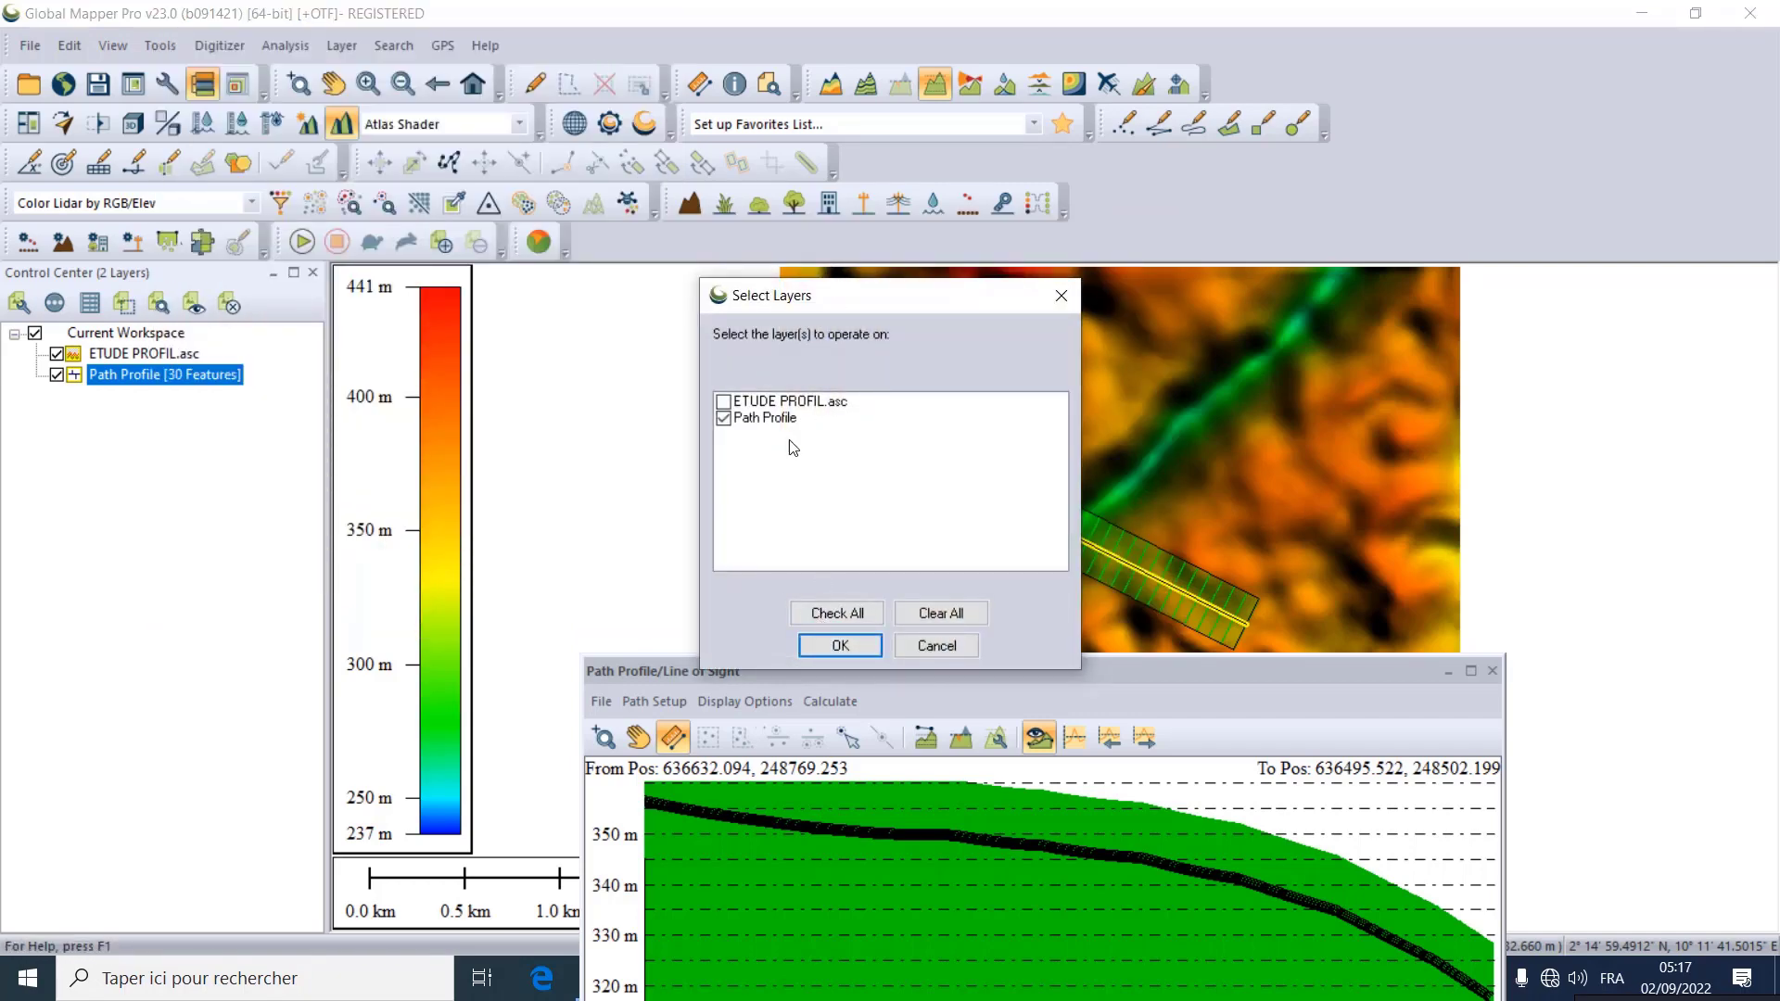
{"action": "left_click", "coordinate": [832, 645]}
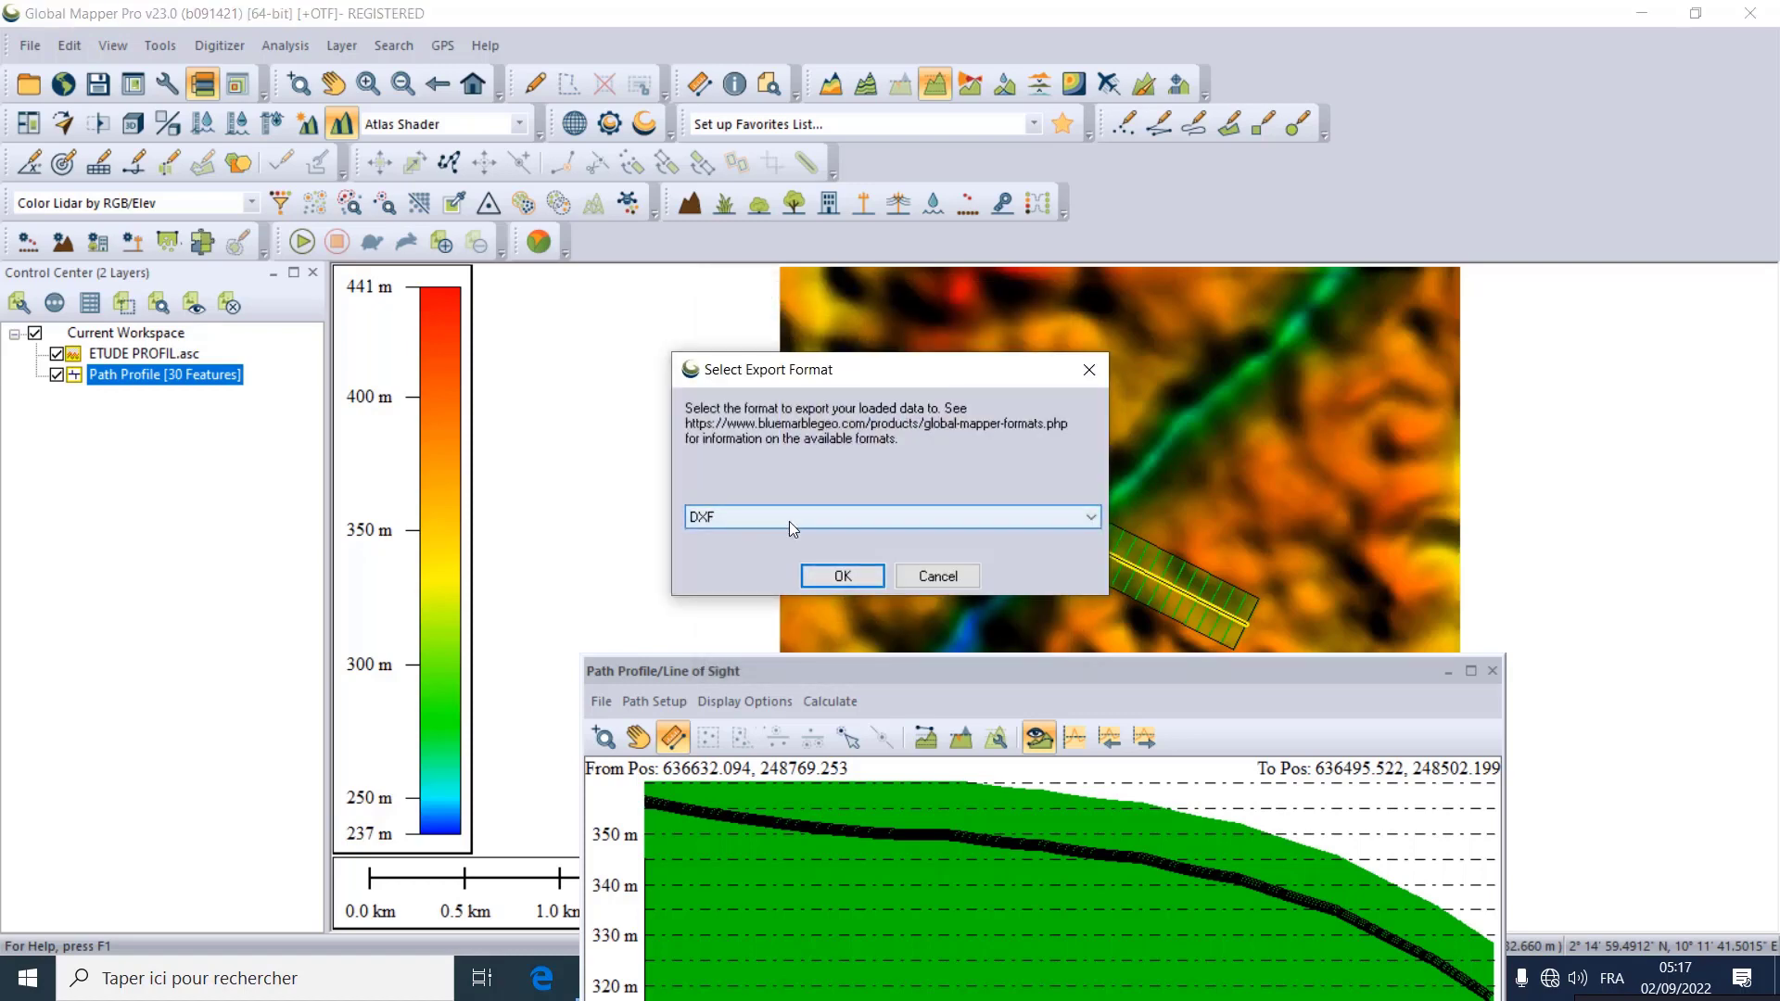
{"action": "left_click", "coordinate": [839, 576]}
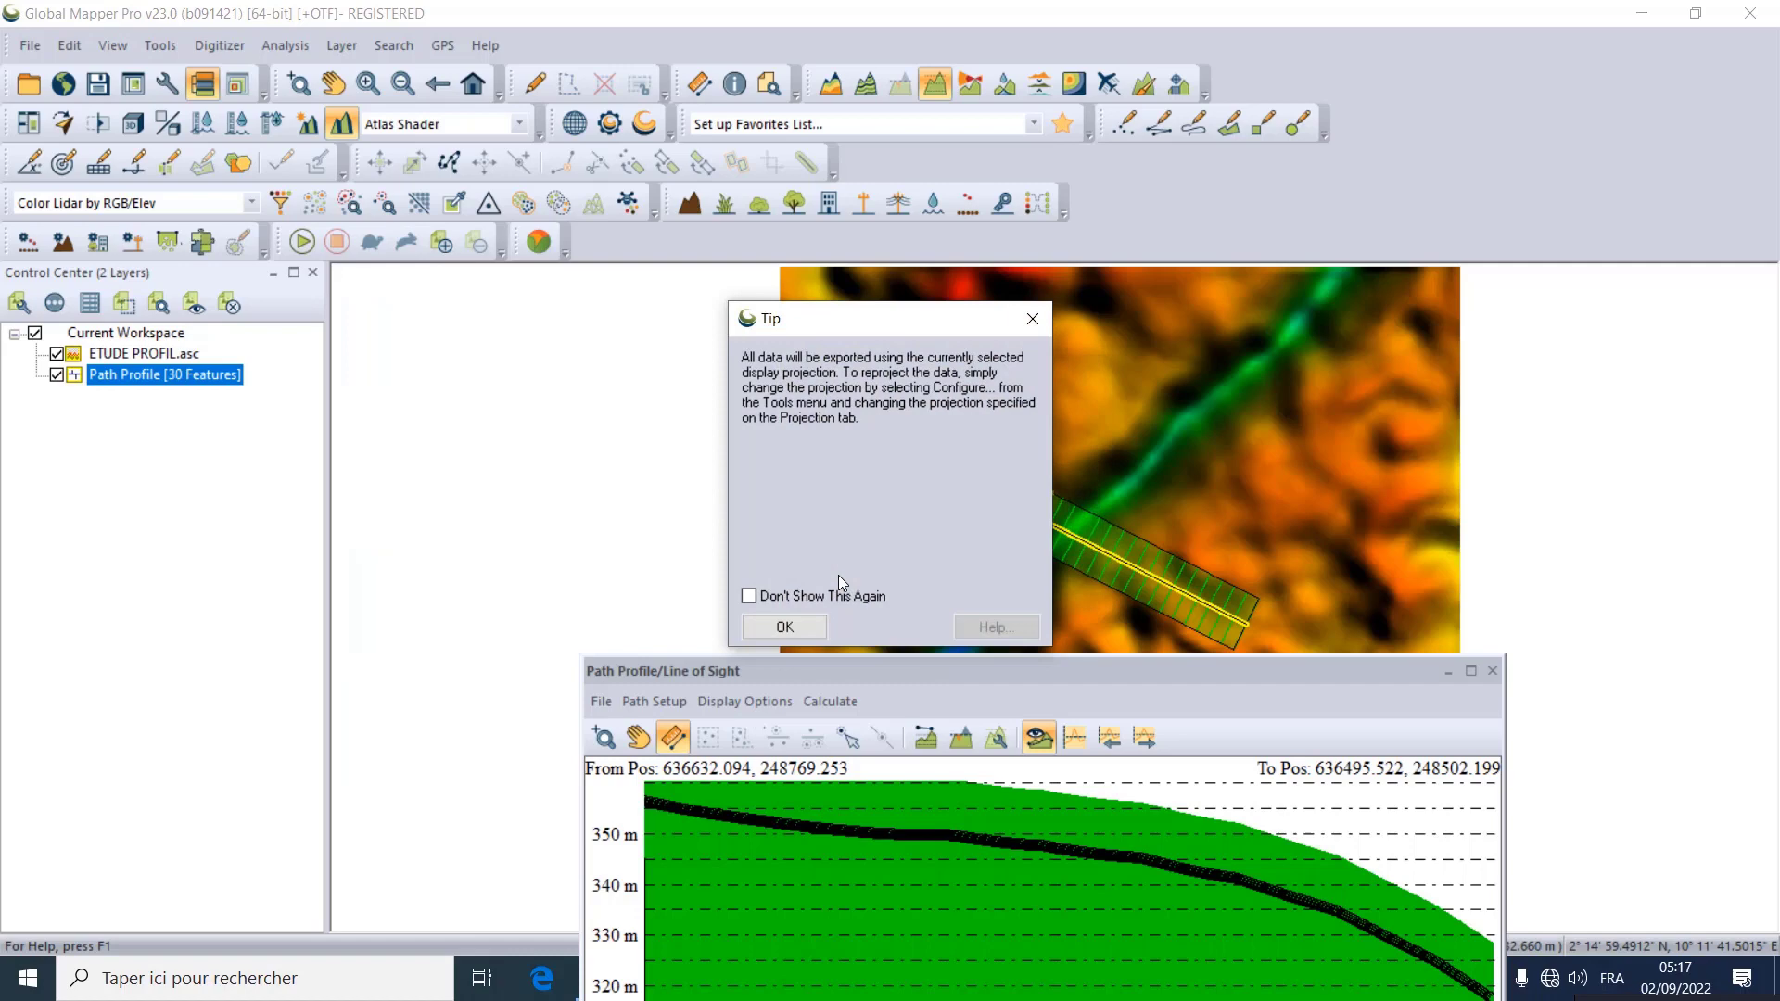
{"action": "left_click", "coordinate": [784, 627]}
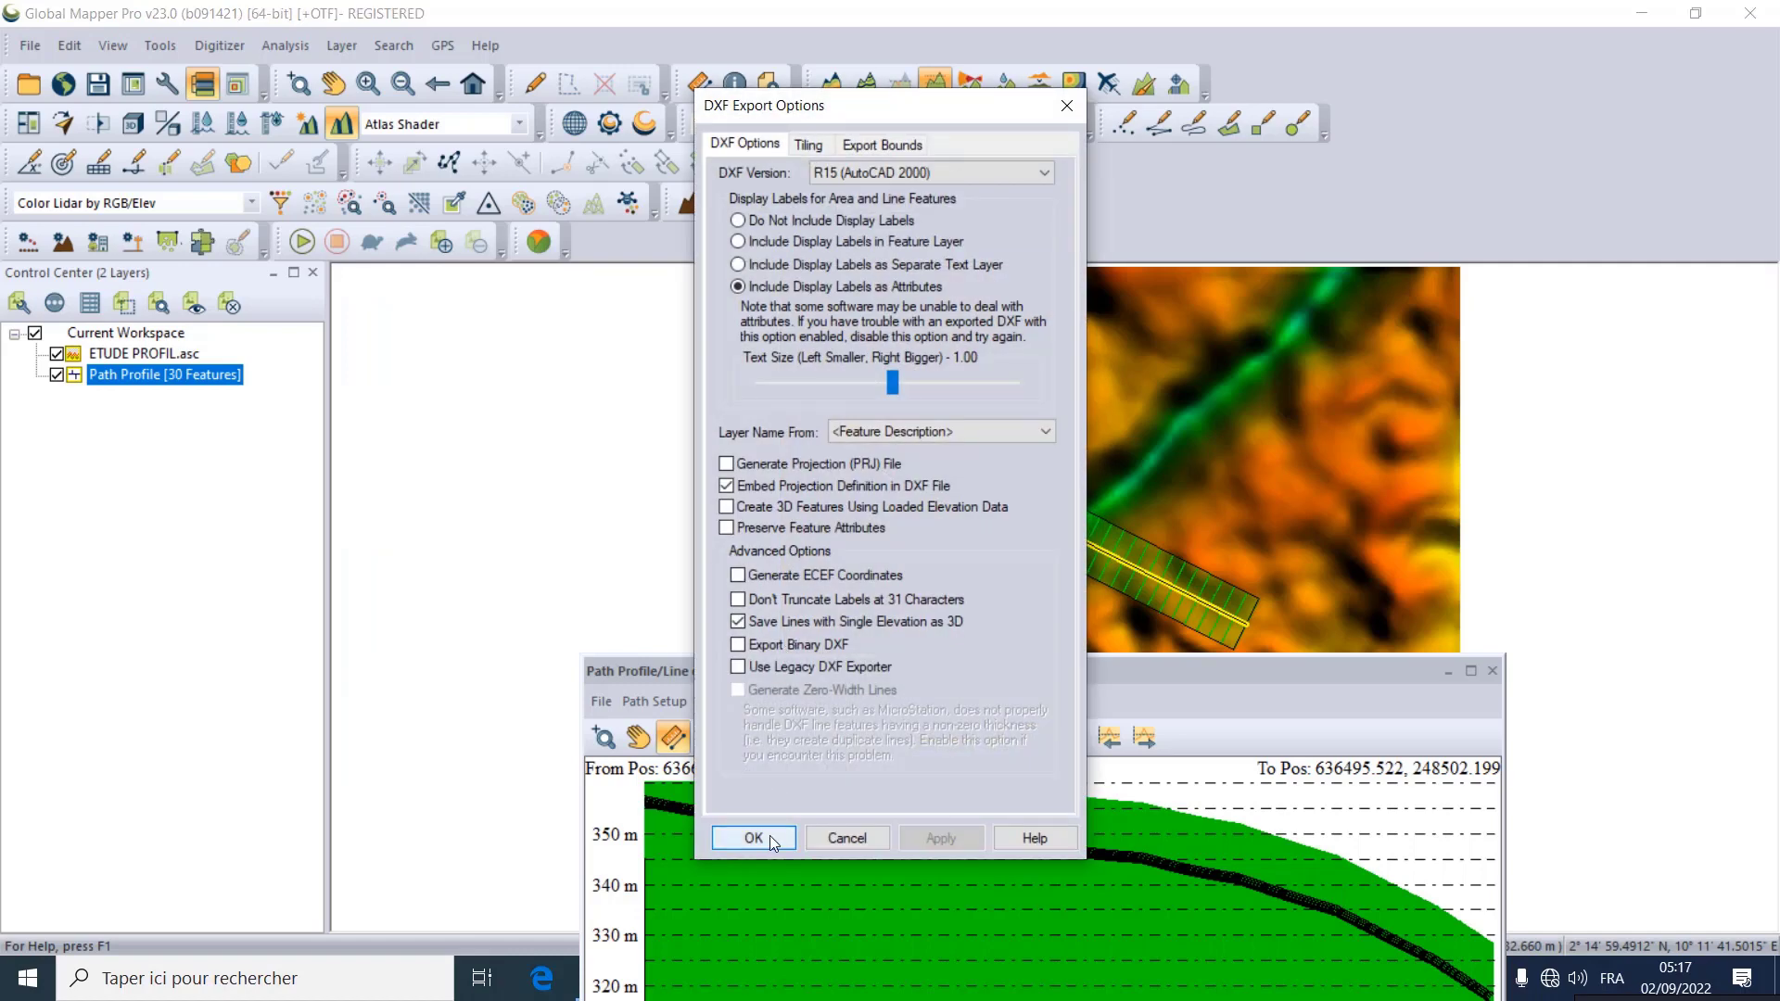
Accept the DXF export options, save the file as PROFIL EN TRAVERS in the PROFIL EN LONG folder, and close the path profile window.
{"action": "left_click", "coordinate": [769, 836]}
{"action": "type", "text": "PROFIL"}
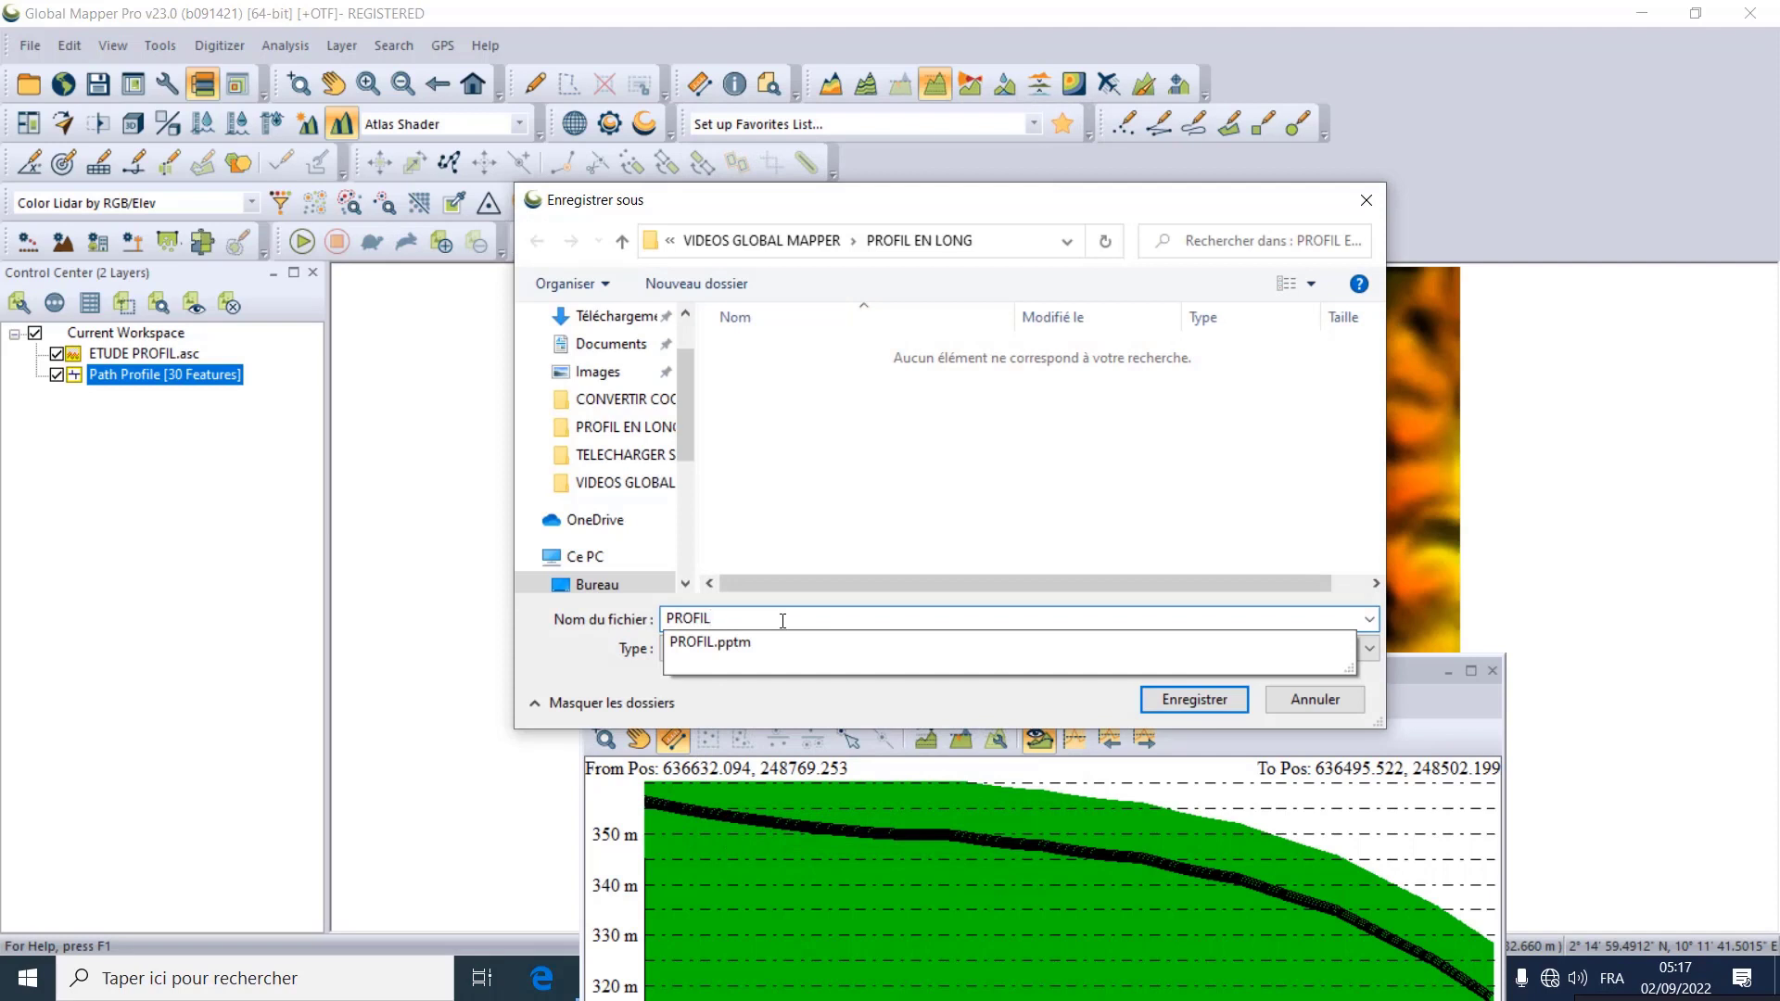
{"action": "type", "text": " EN T"}
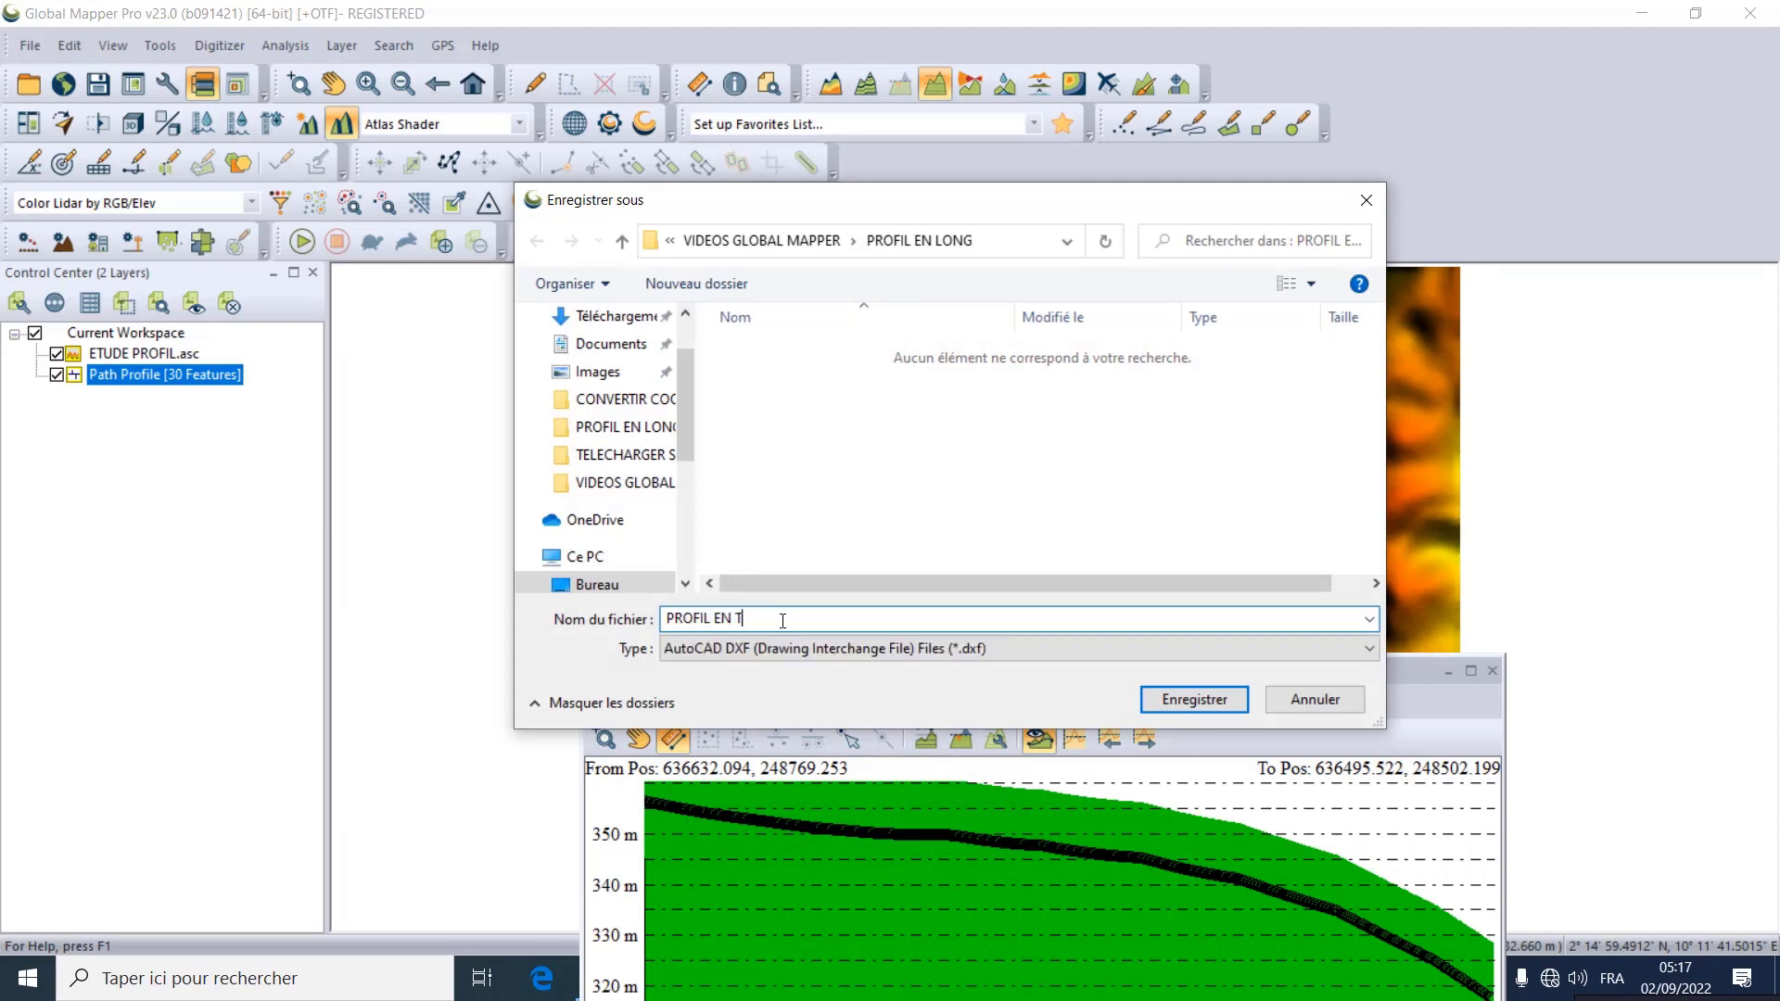
{"action": "type", "text": "RAVERS"}
{"action": "left_click", "coordinate": [1197, 703]}
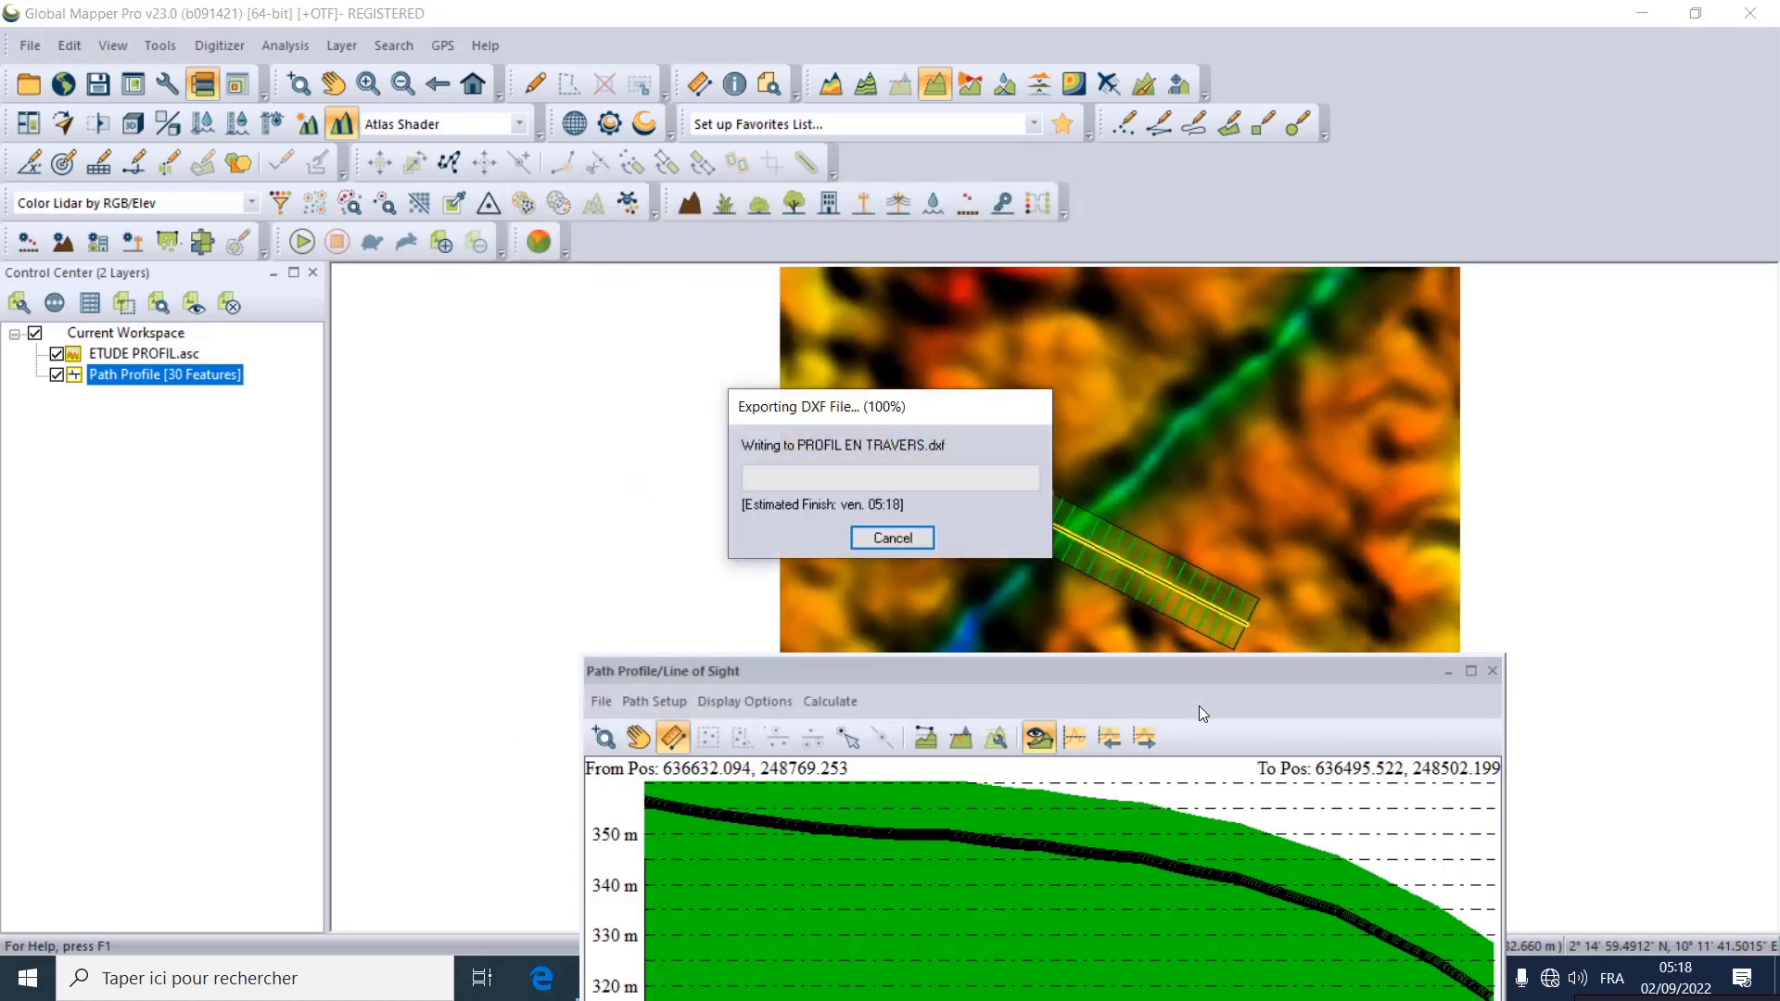
{"action": "left_click", "coordinate": [1497, 671]}
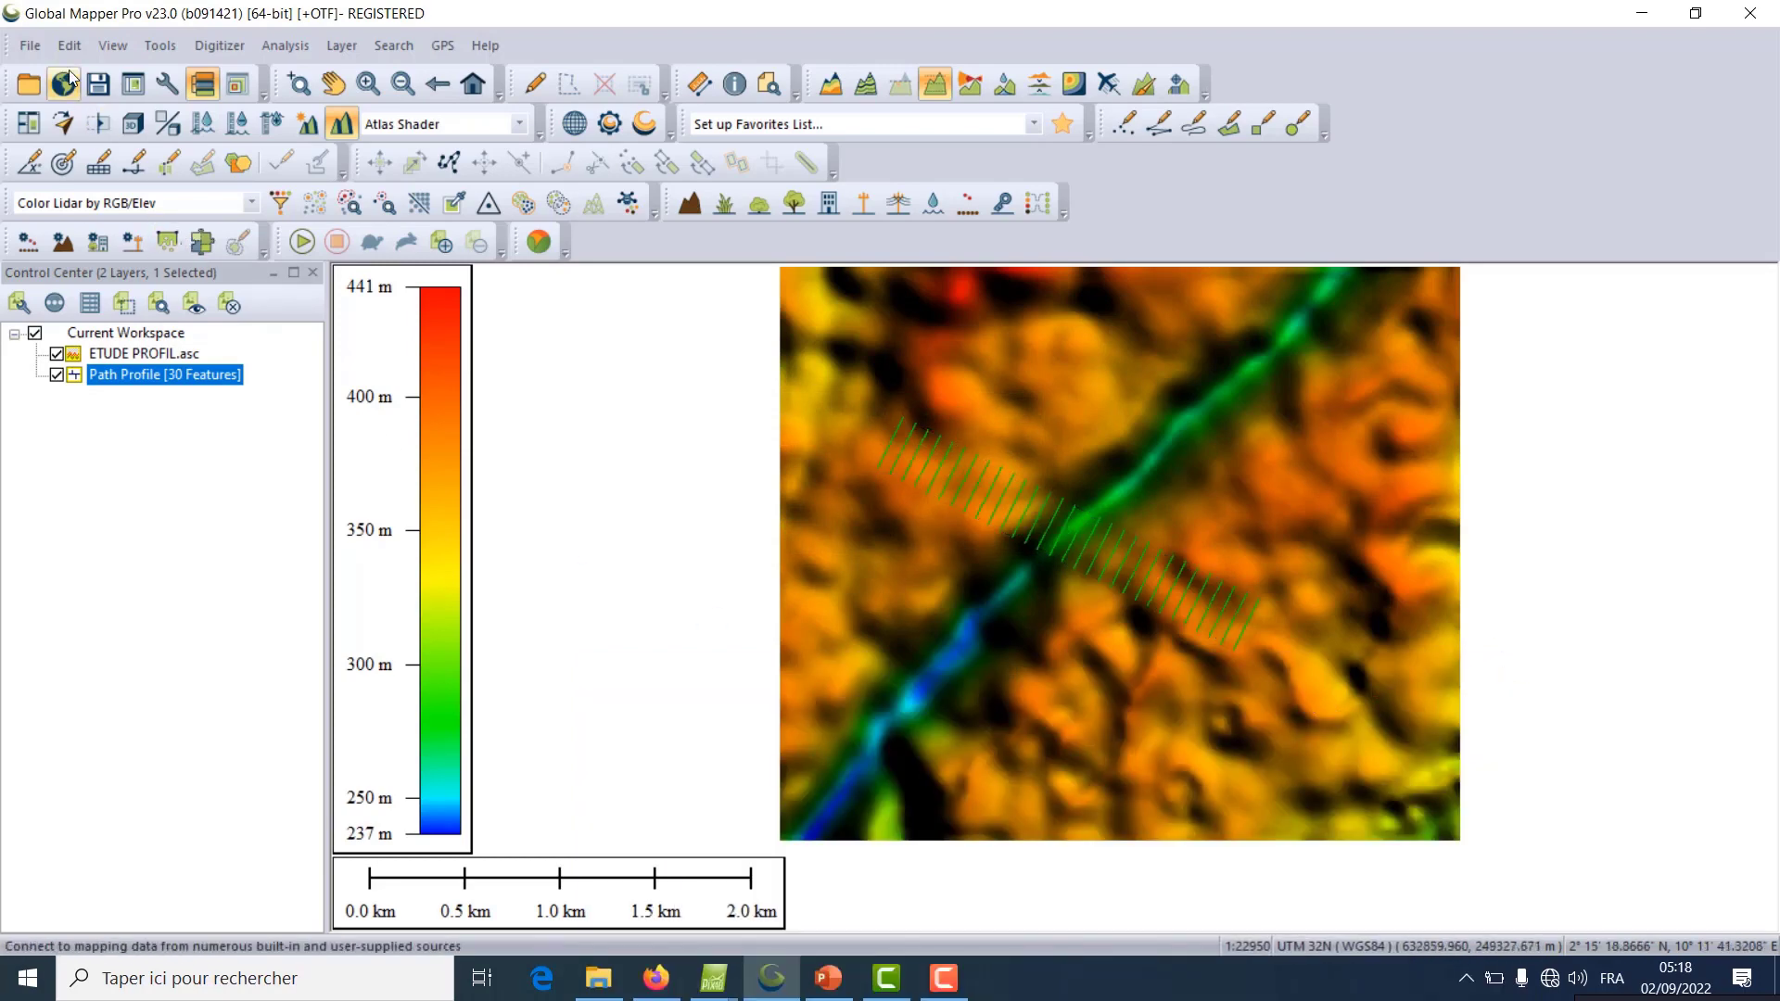
Load PROFIL EN TRAVERS.dxf into the workspace and hide the original Path Profile layer.
{"action": "left_click", "coordinate": [29, 47]}
{"action": "left_click", "coordinate": [126, 91]}
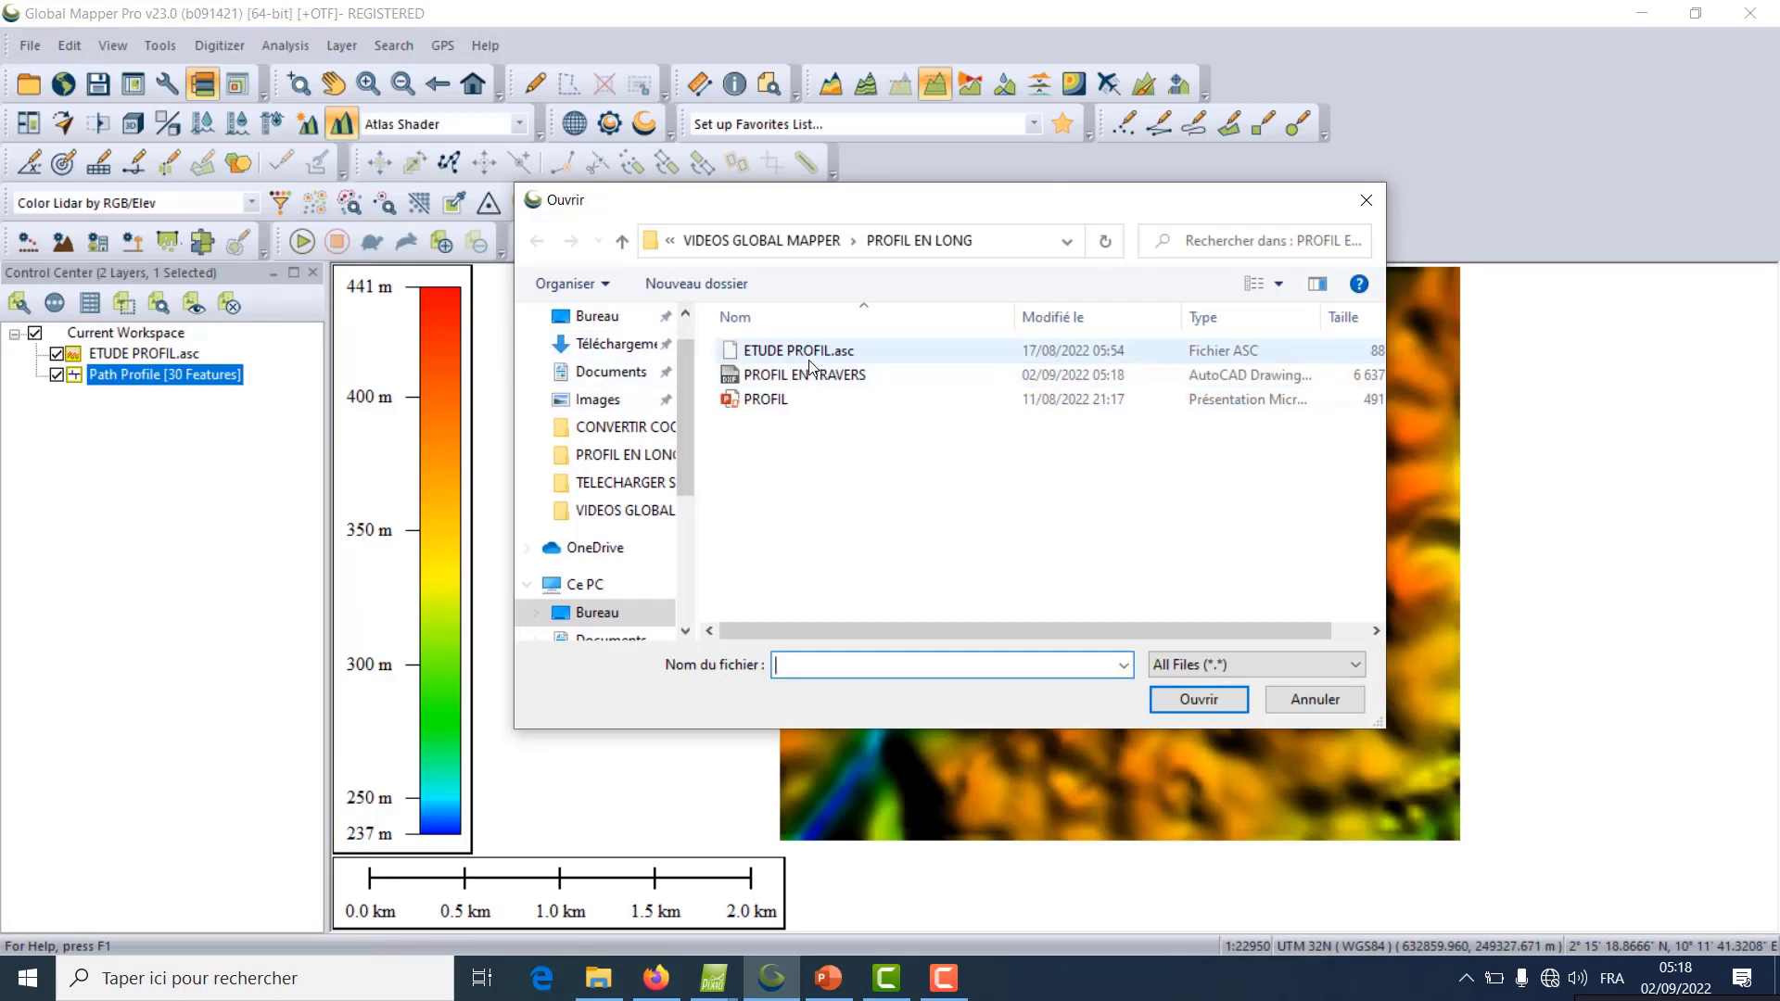
{"action": "left_click", "coordinate": [823, 374]}
{"action": "left_click", "coordinate": [1192, 698]}
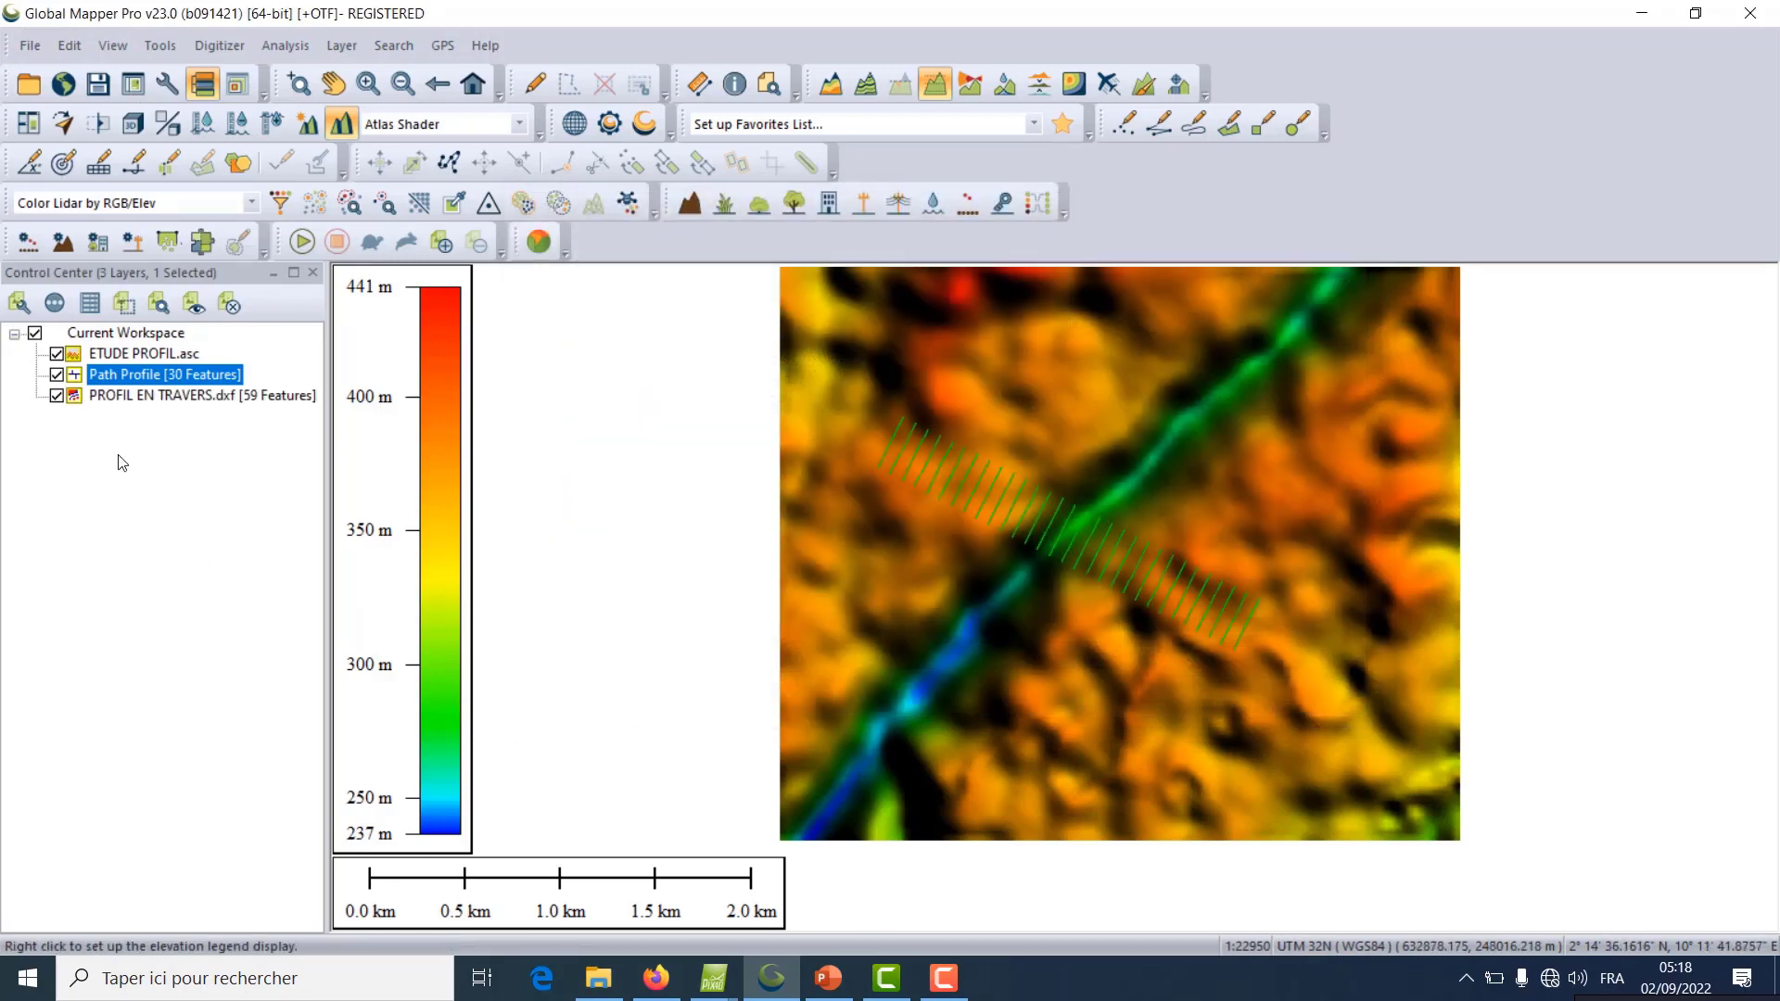
{"action": "left_click", "coordinate": [57, 375]}
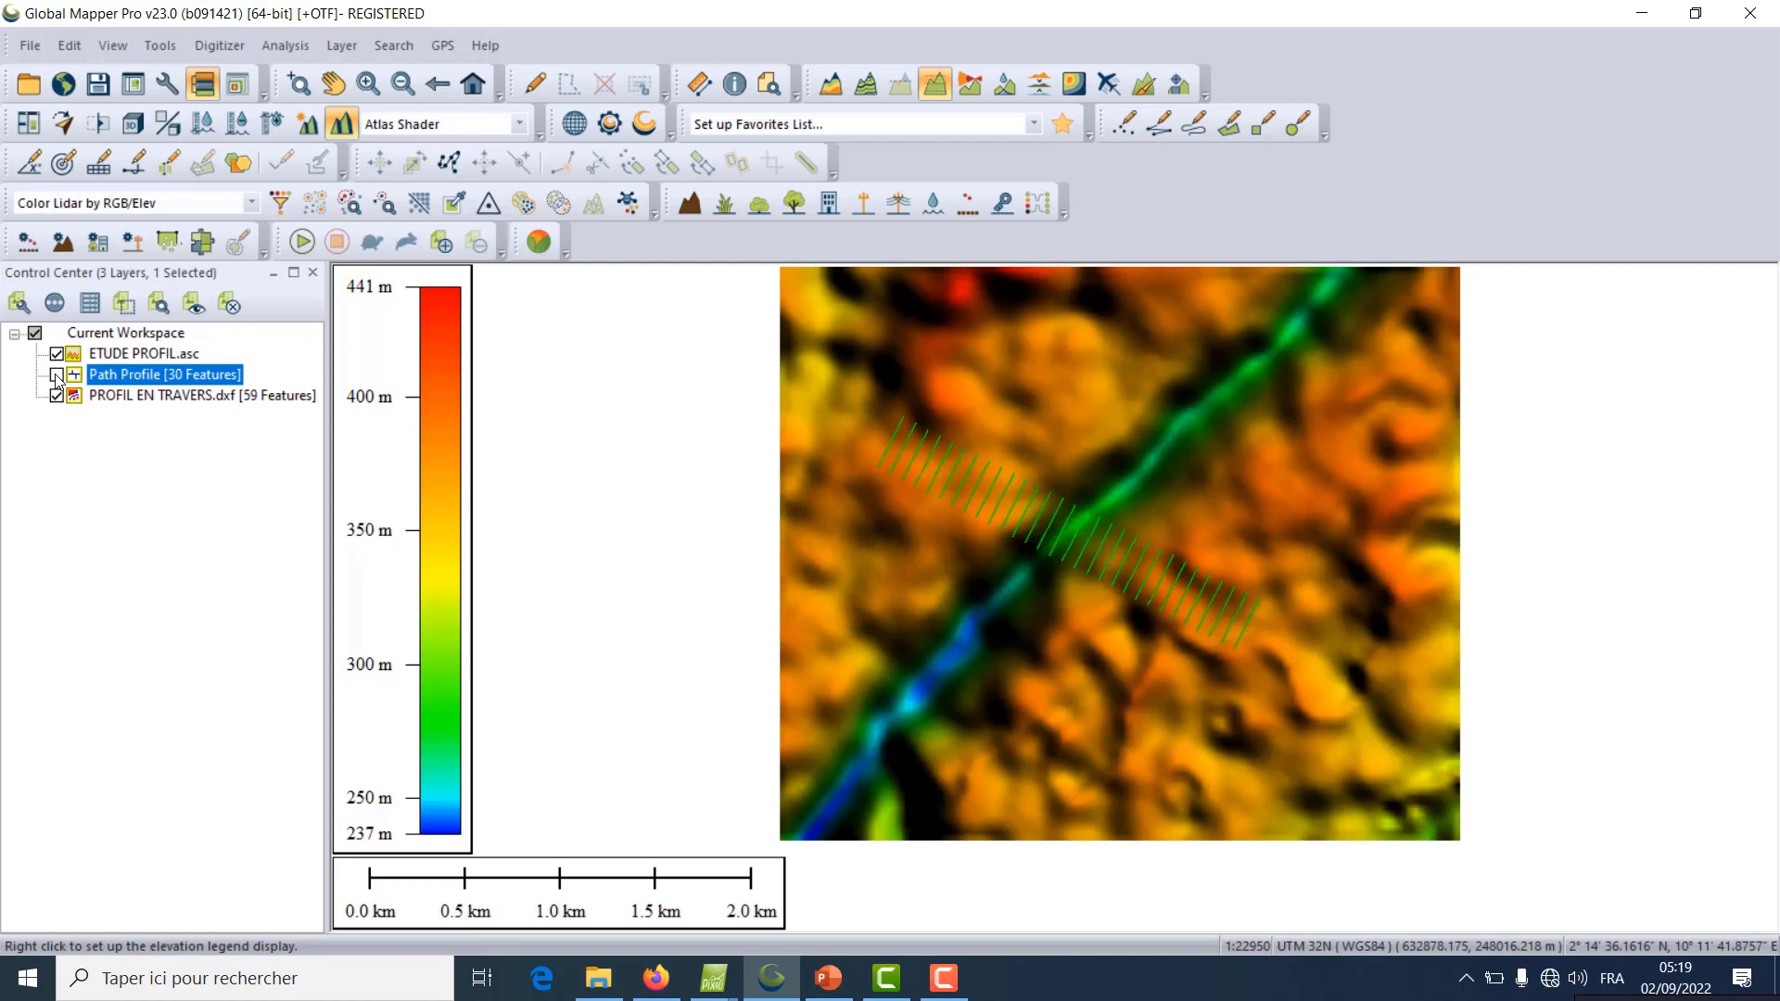
Examine in the 3D view how the exported cross profiles follow the terrain on both sides of the valley.
{"action": "left_click", "coordinate": [130, 133]}
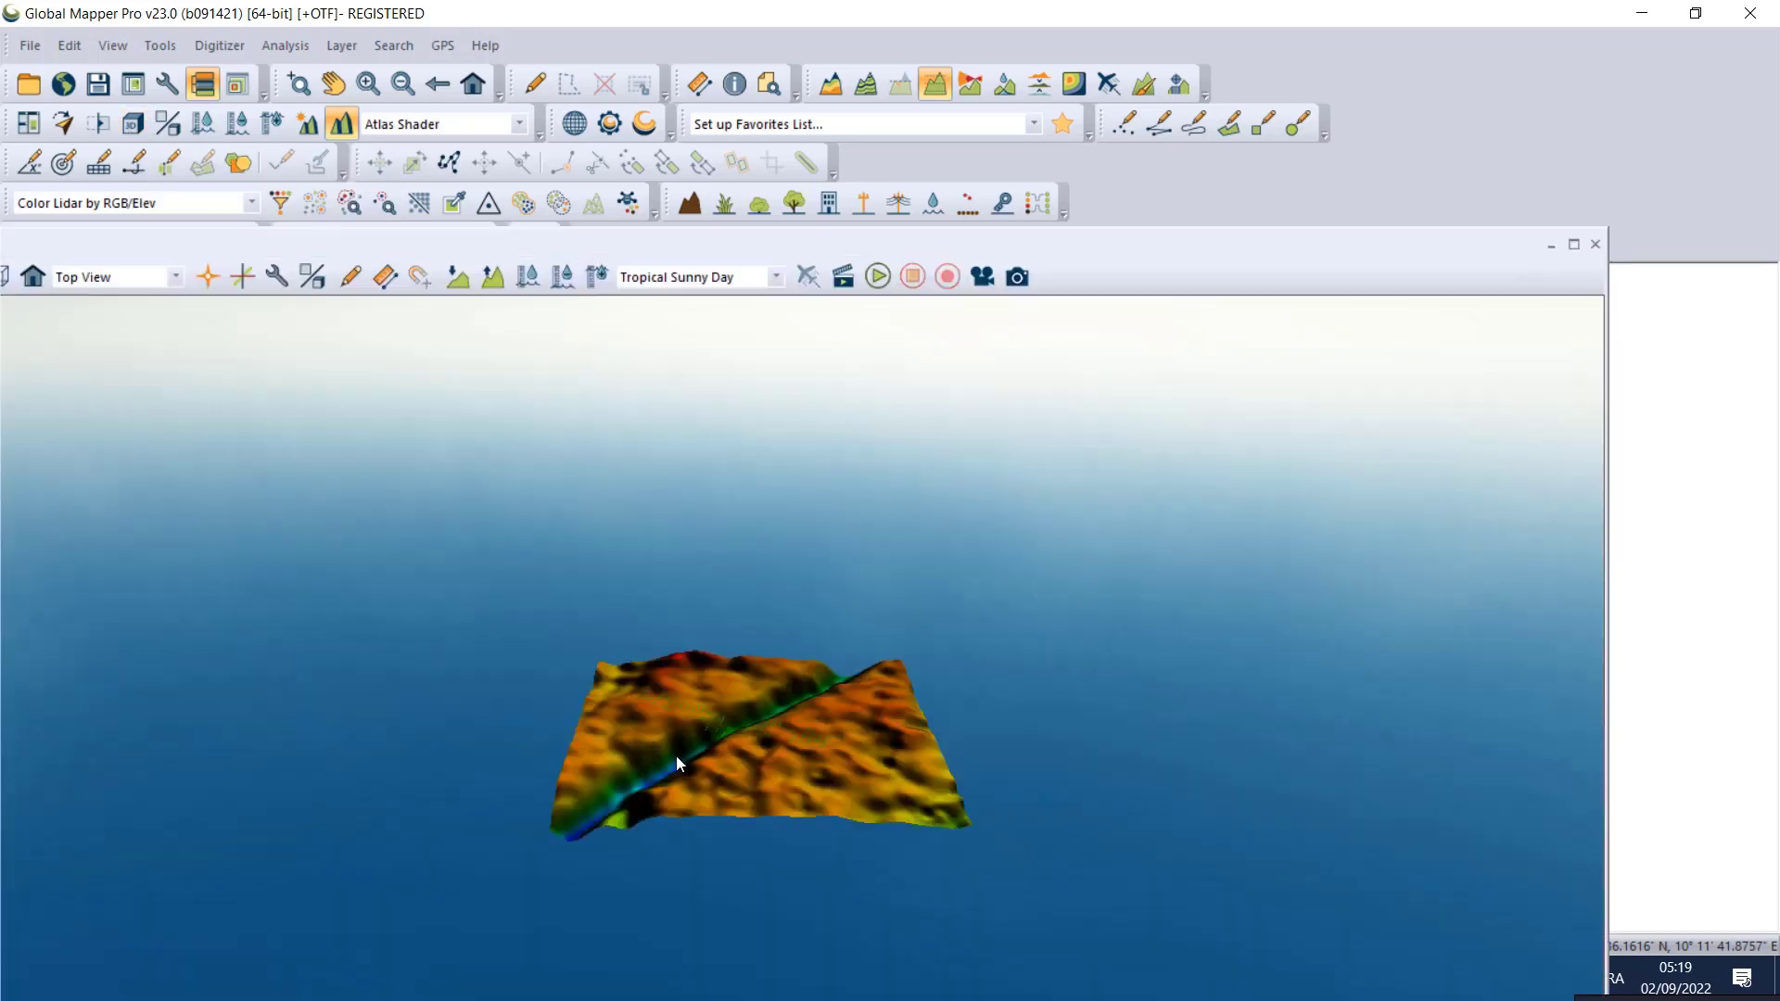
{"action": "scroll", "coordinate": [677, 755], "scroll_direction": "up", "scroll_amount": 8}
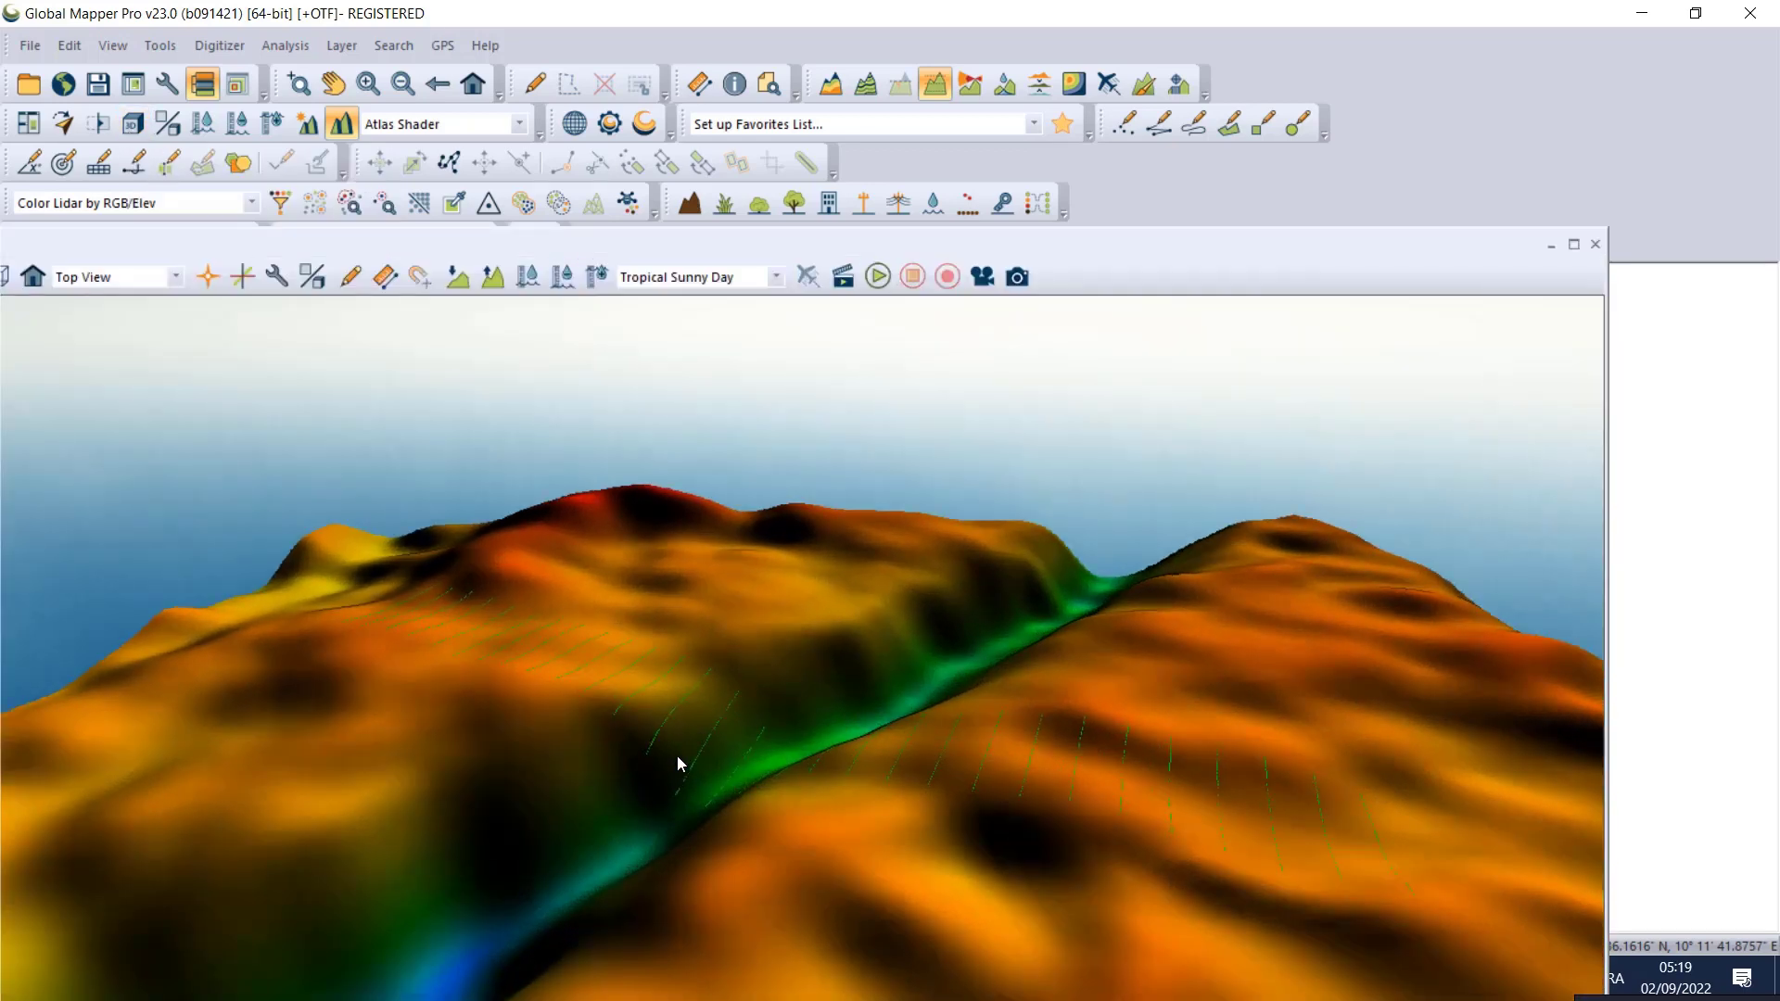
{"action": "left_click_drag", "start_coordinate": [832, 820], "coordinate": [719, 873]}
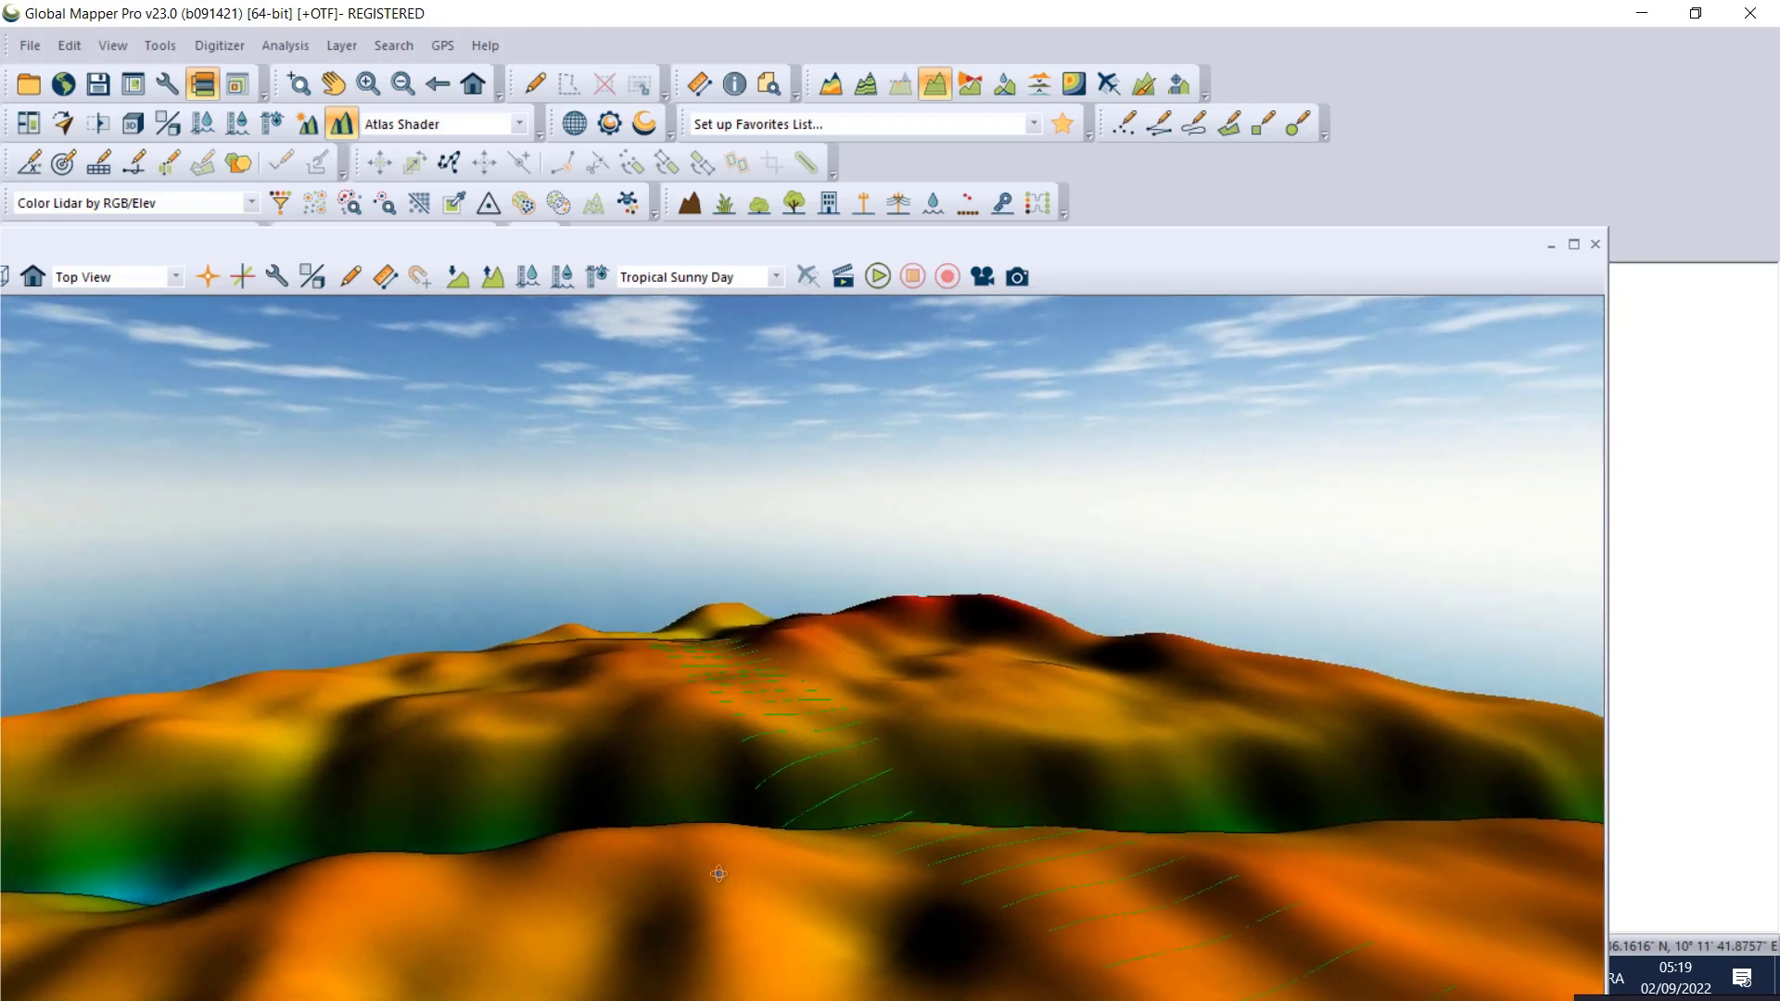
{"action": "scroll", "coordinate": [720, 686], "scroll_direction": "up", "scroll_amount": 2}
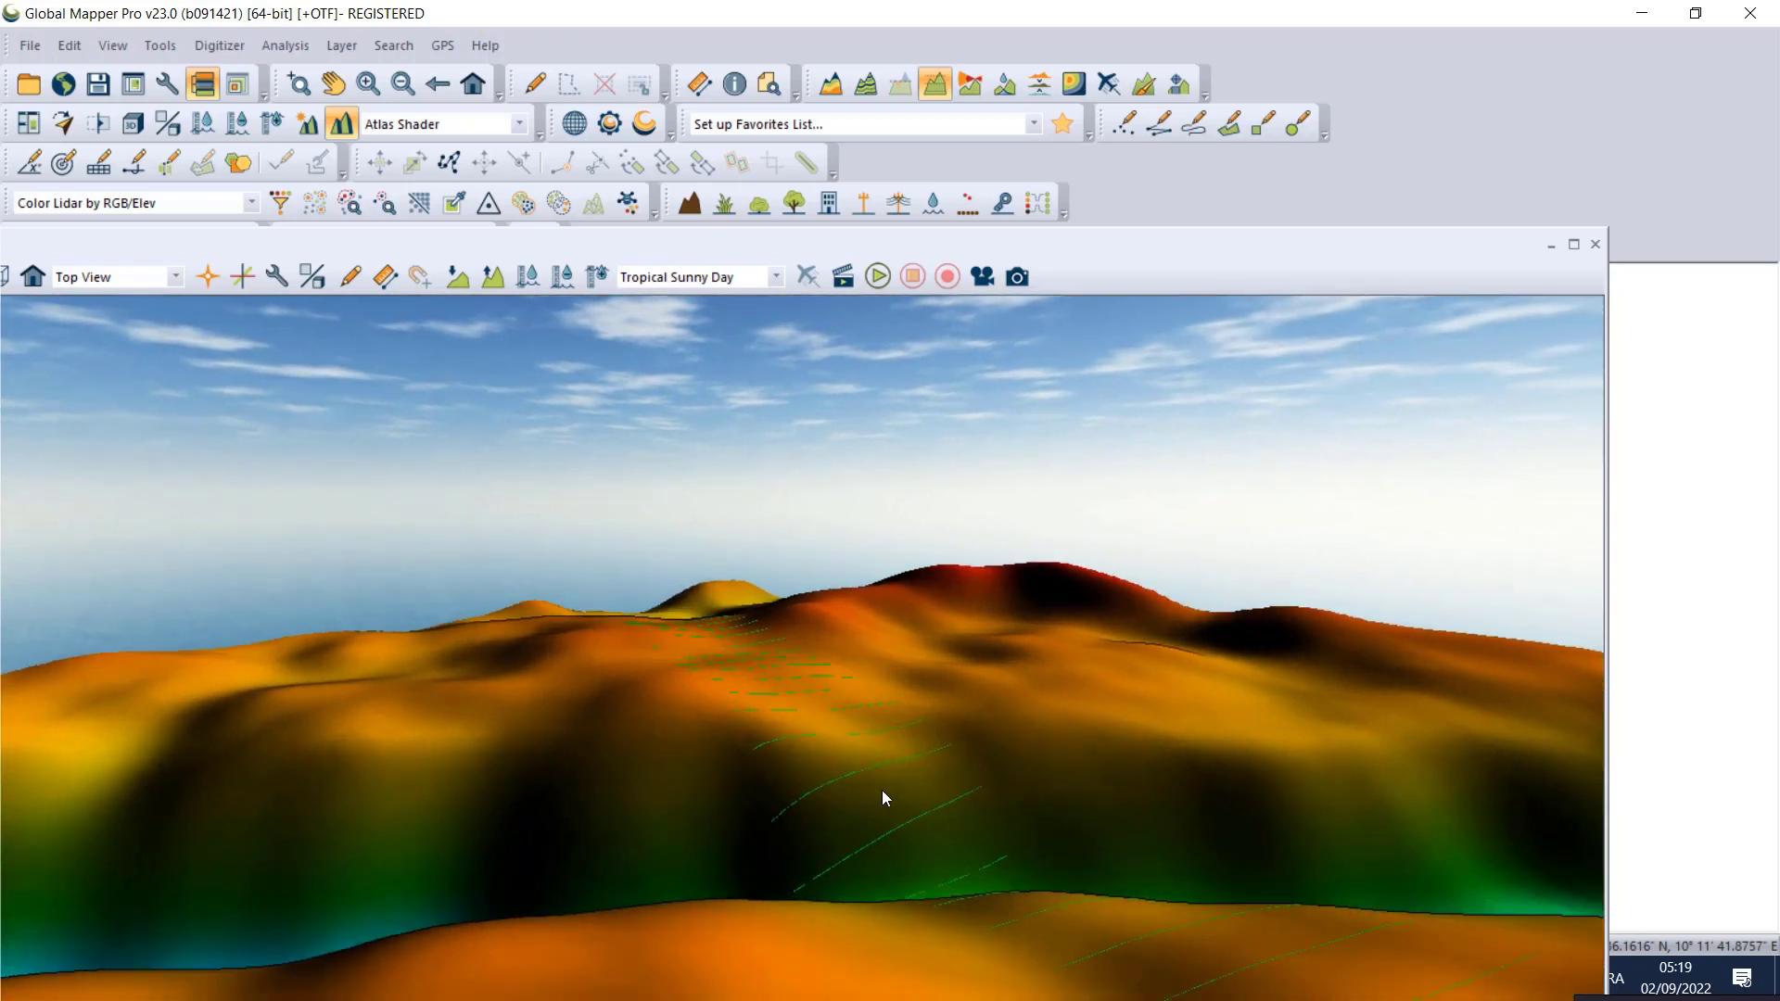
{"action": "scroll", "coordinate": [809, 805], "scroll_direction": "down", "scroll_amount": 6}
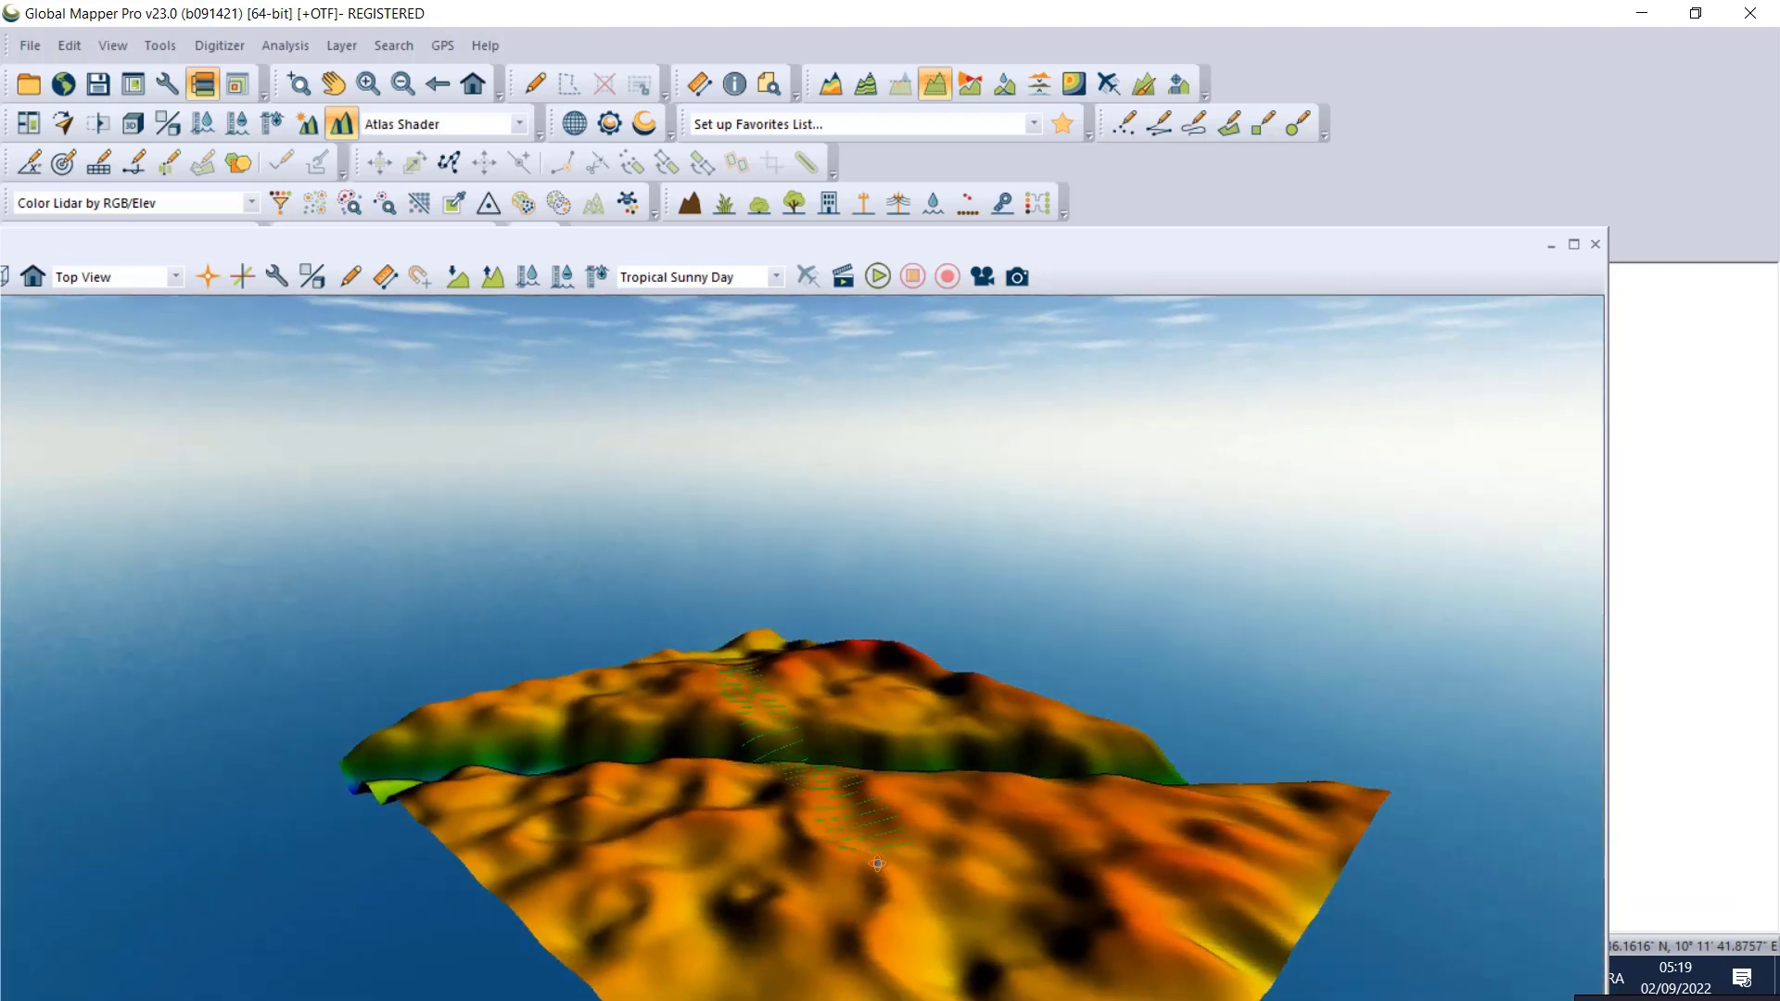
{"action": "left_click_drag", "start_coordinate": [877, 864], "coordinate": [758, 928]}
{"action": "left_click_drag", "start_coordinate": [830, 681], "coordinate": [743, 799]}
{"action": "mouse_move", "coordinate": [931, 897]}
{"action": "left_mouse_down"}
{"action": "mouse_move", "coordinate": [705, 903]}
{"action": "mouse_move", "coordinate": [560, 663]}
{"action": "mouse_move", "coordinate": [840, 674]}
{"action": "left_mouse_up"}
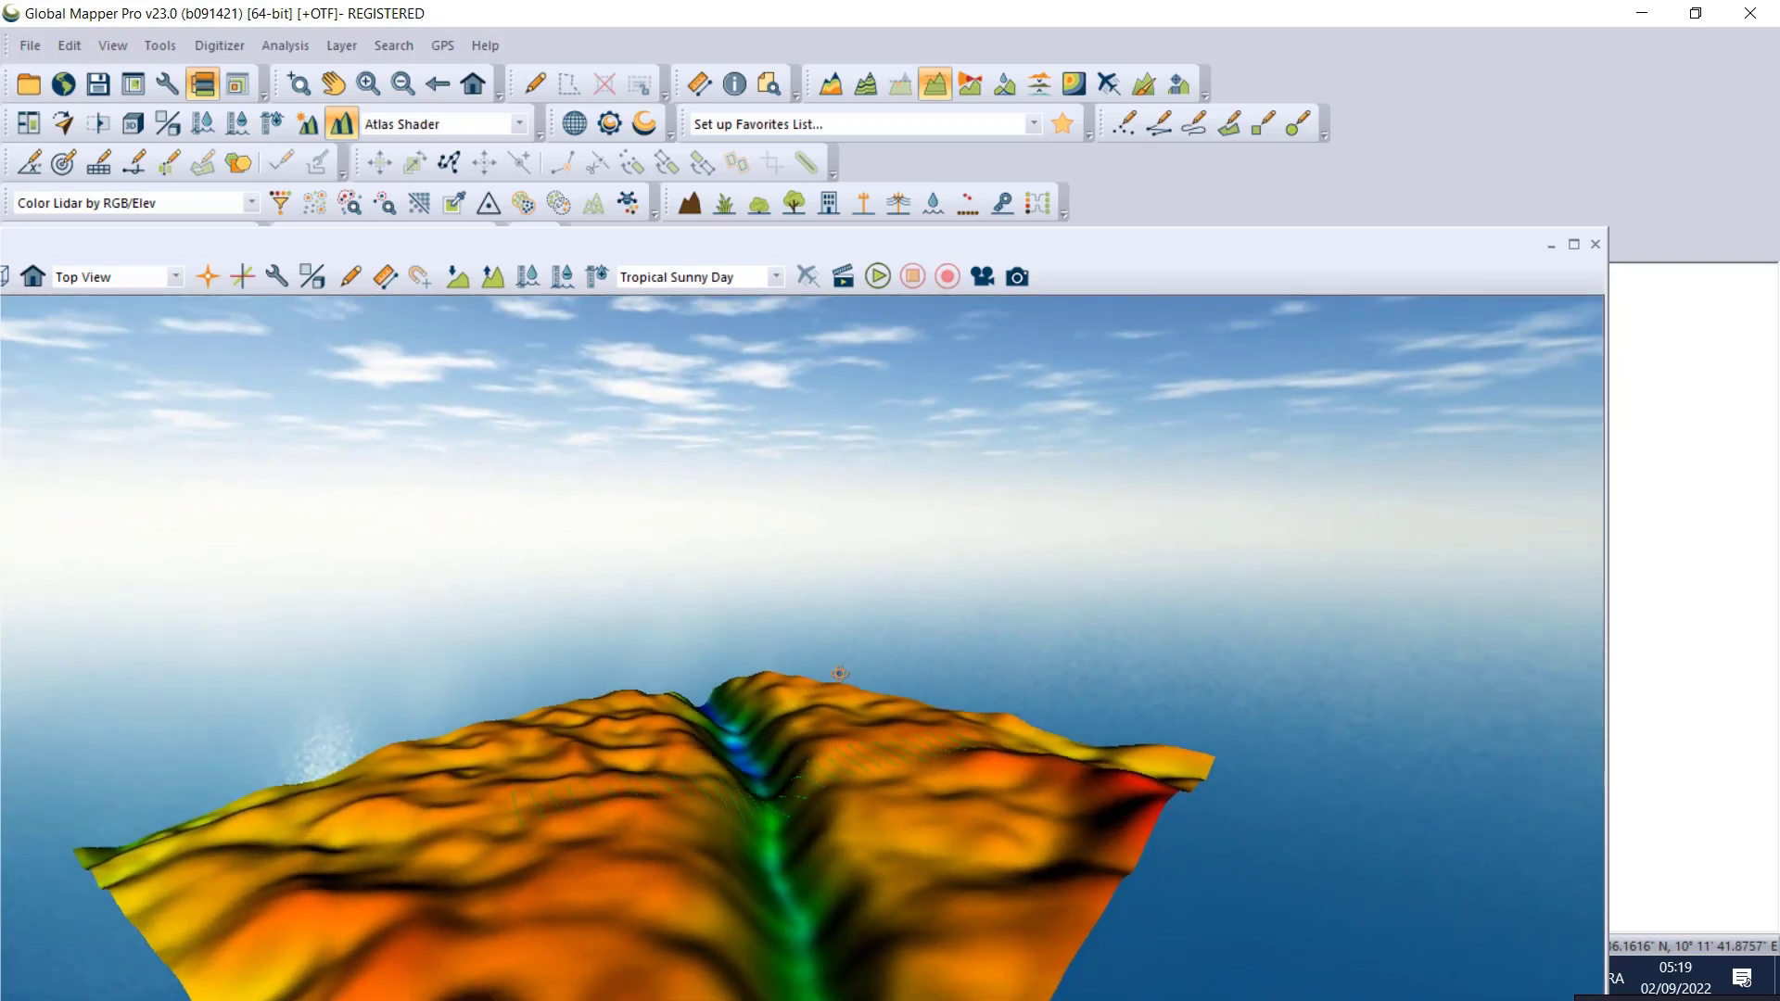
{"action": "scroll", "coordinate": [777, 838], "scroll_direction": "up", "scroll_amount": 4}
{"action": "scroll", "coordinate": [780, 790], "scroll_direction": "down", "scroll_amount": 4}
{"action": "scroll", "coordinate": [700, 838], "scroll_direction": "up", "scroll_amount": 3}
{"action": "left_click_drag", "start_coordinate": [807, 891], "coordinate": [954, 886]}
{"action": "left_click_drag", "start_coordinate": [806, 947], "coordinate": [971, 946]}
{"action": "left_click_drag", "start_coordinate": [806, 937], "coordinate": [942, 970]}
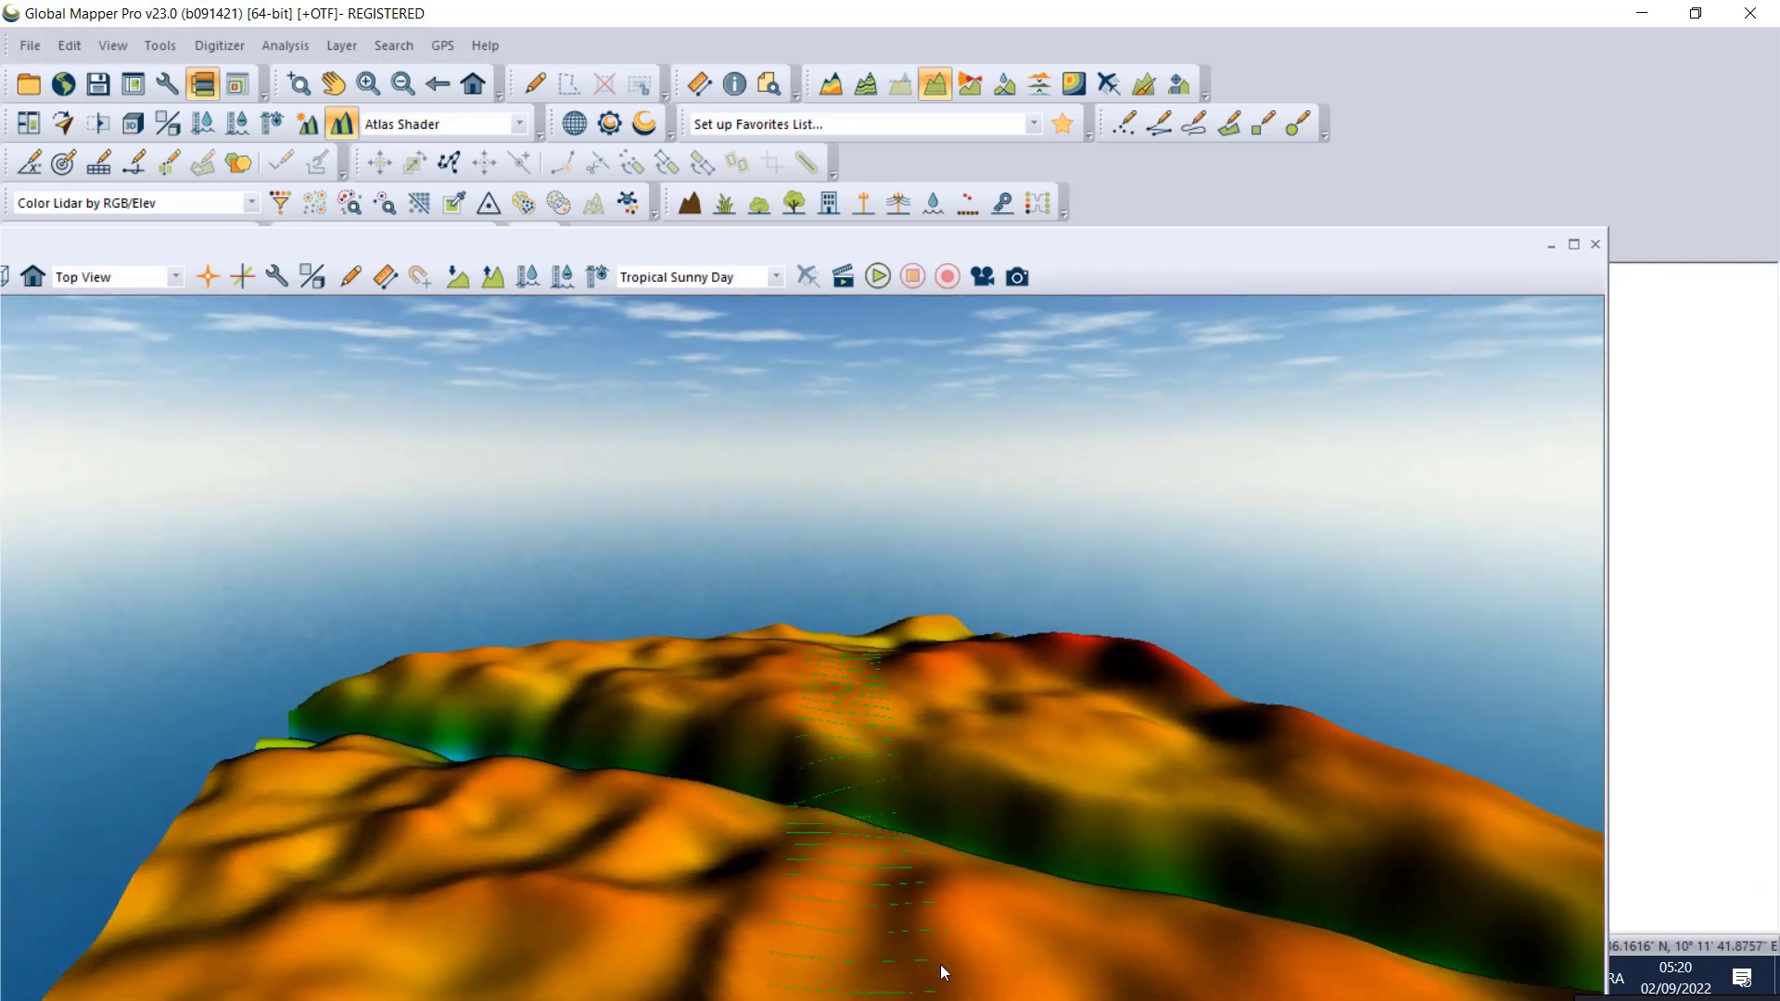
{"action": "left_click_drag", "start_coordinate": [804, 927], "coordinate": [807, 938]}
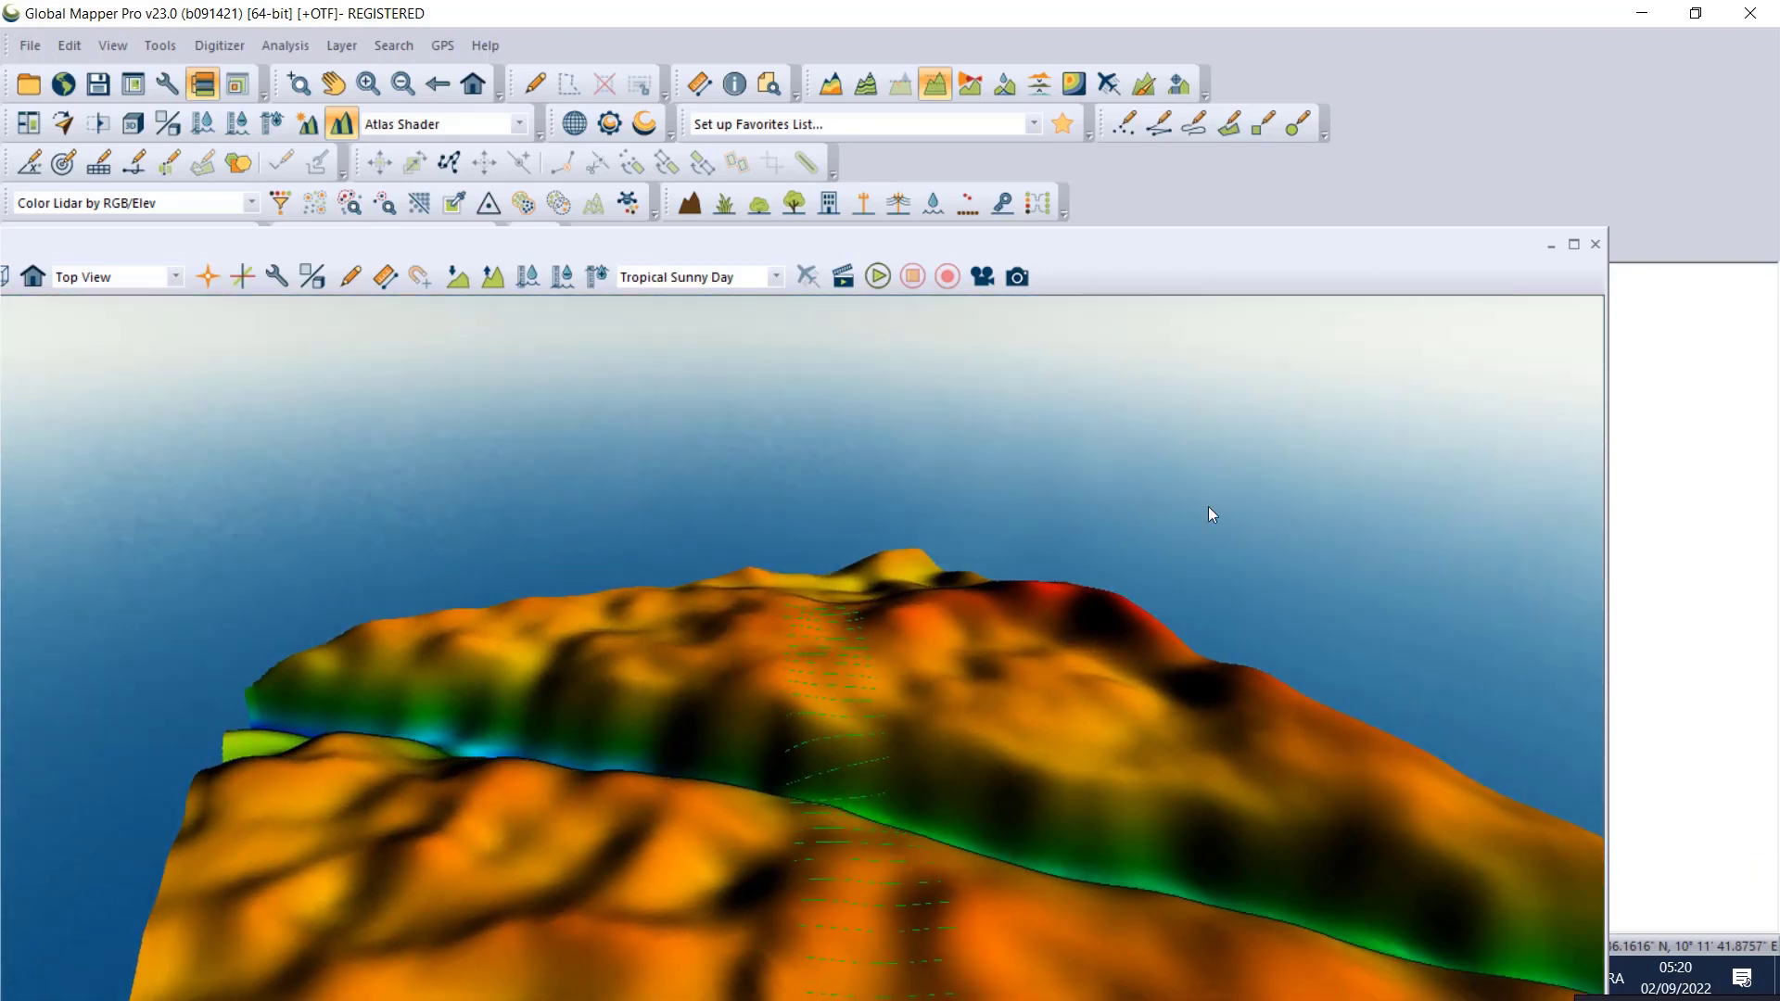
{"action": "left_click", "coordinate": [1593, 244]}
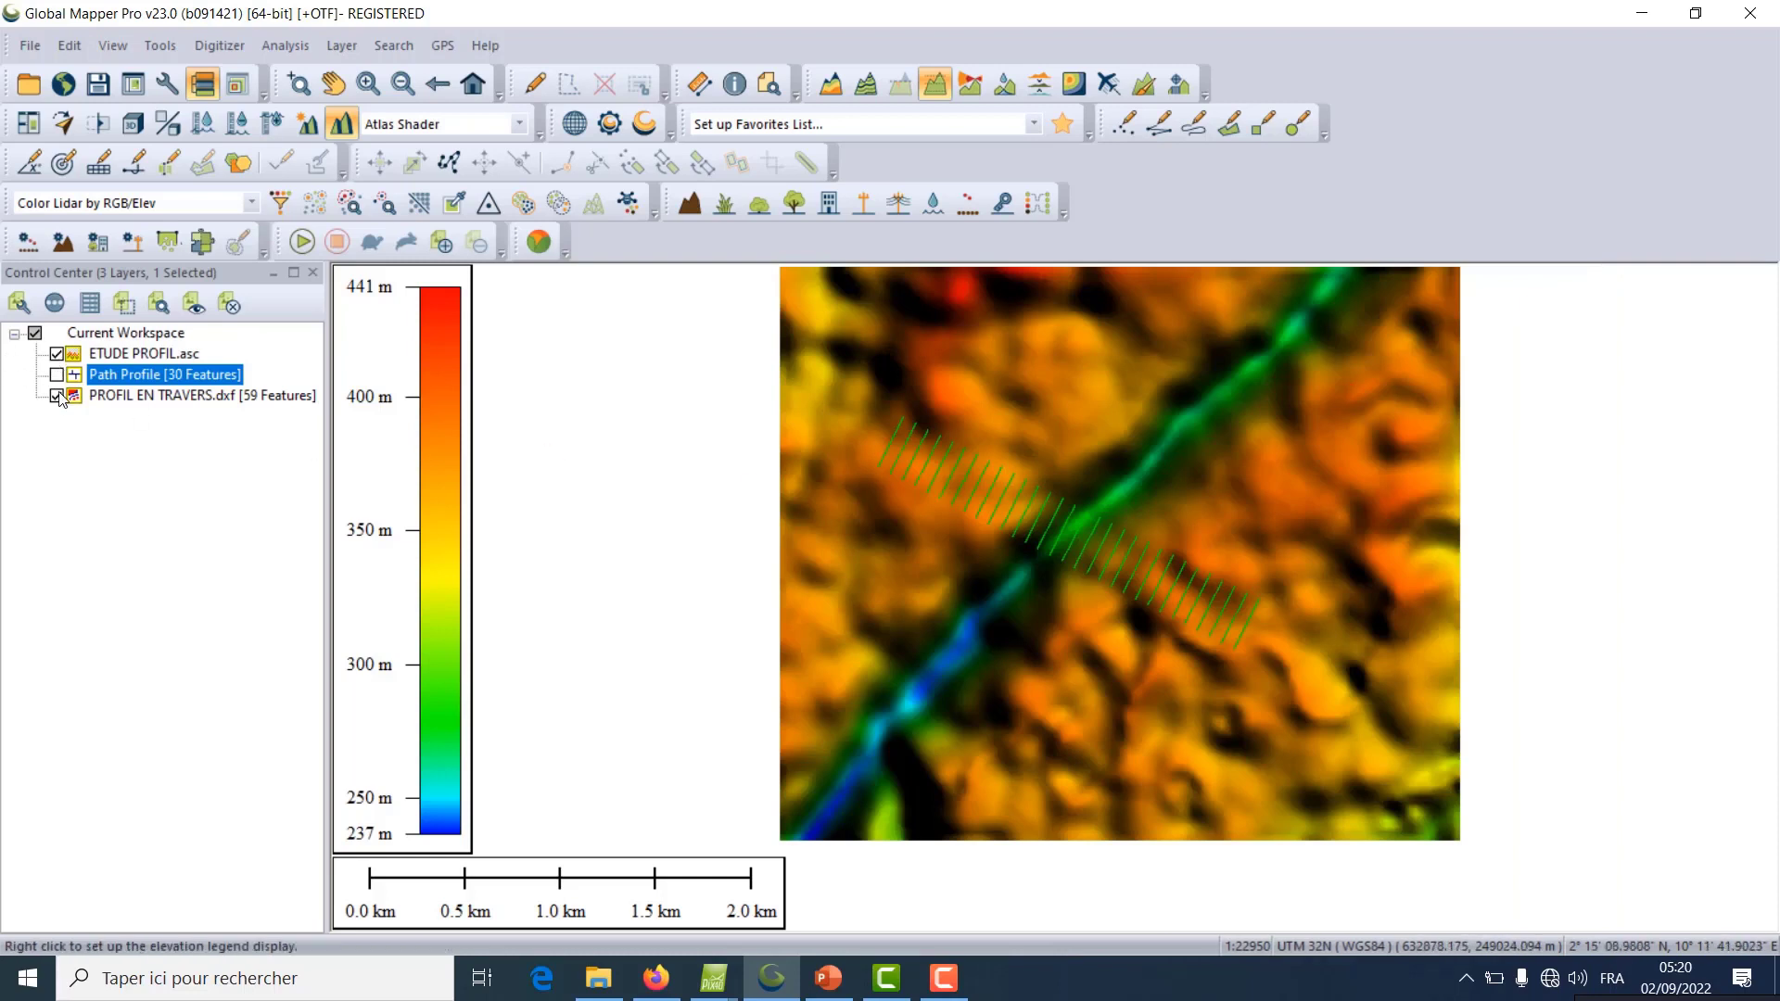
Examine the cross profile lines alone in 3D with the ETUDE PROFIL.asc terrain hidden, and show the terrain layer again.
{"action": "left_click", "coordinate": [57, 354]}
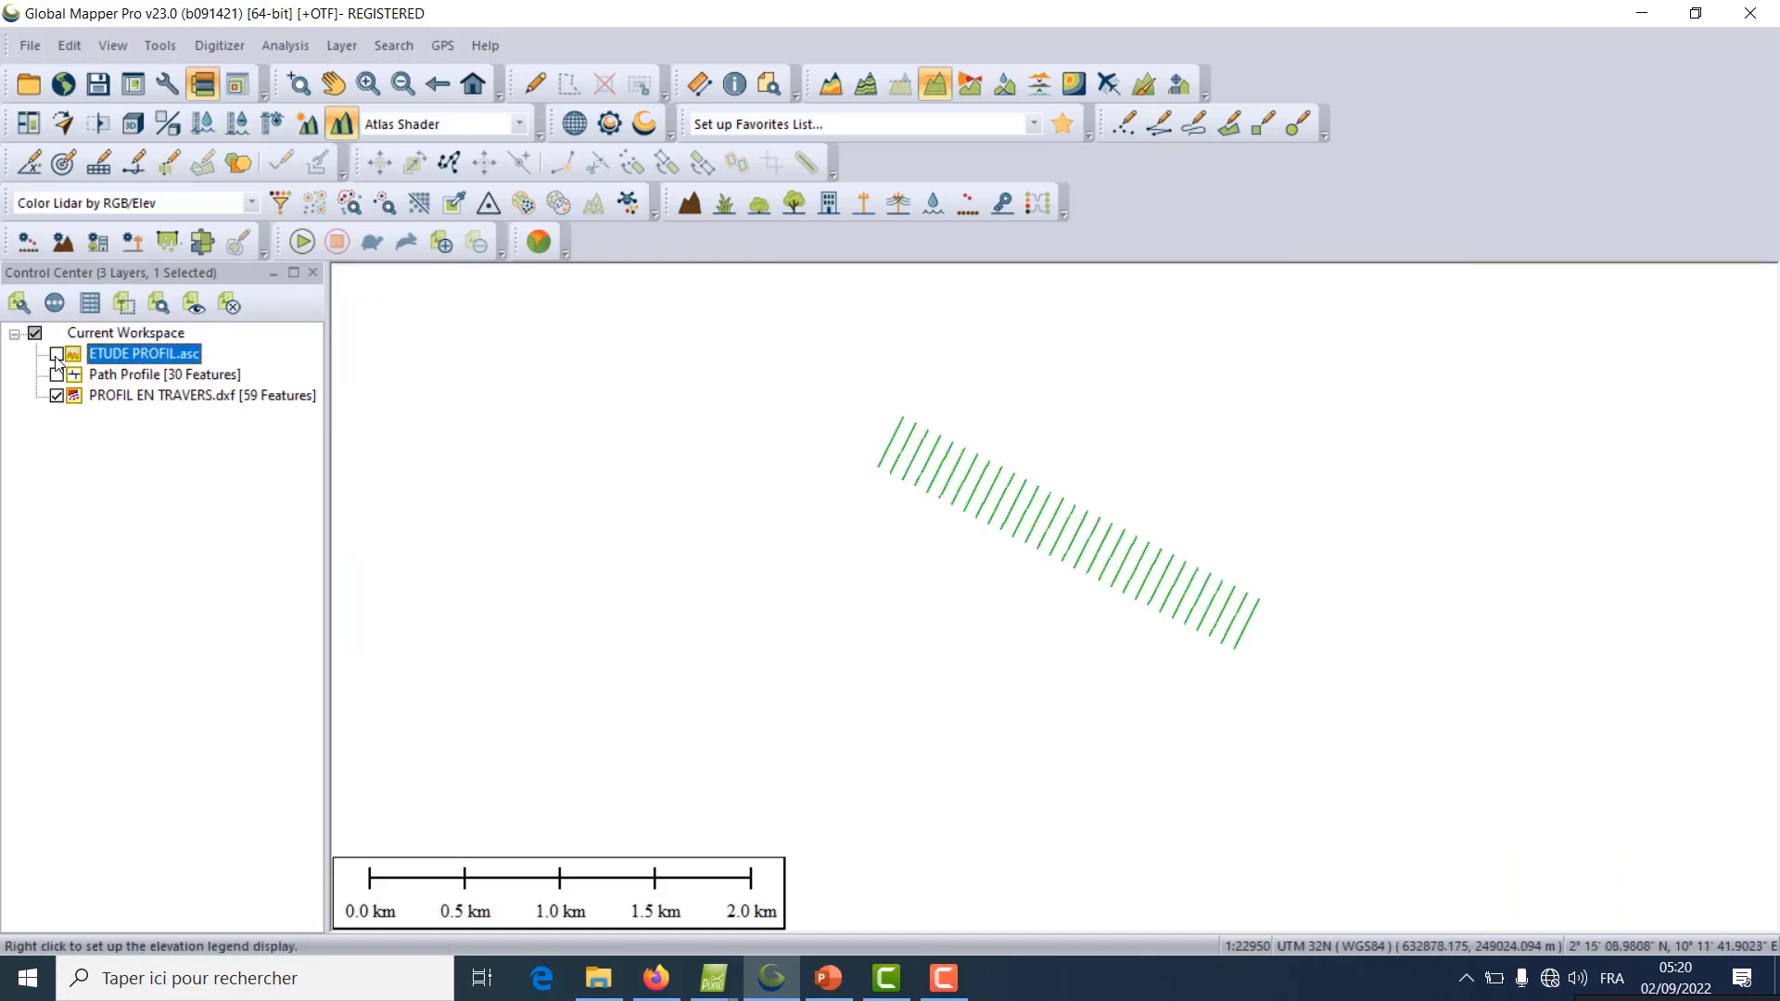
{"action": "left_click", "coordinate": [132, 124]}
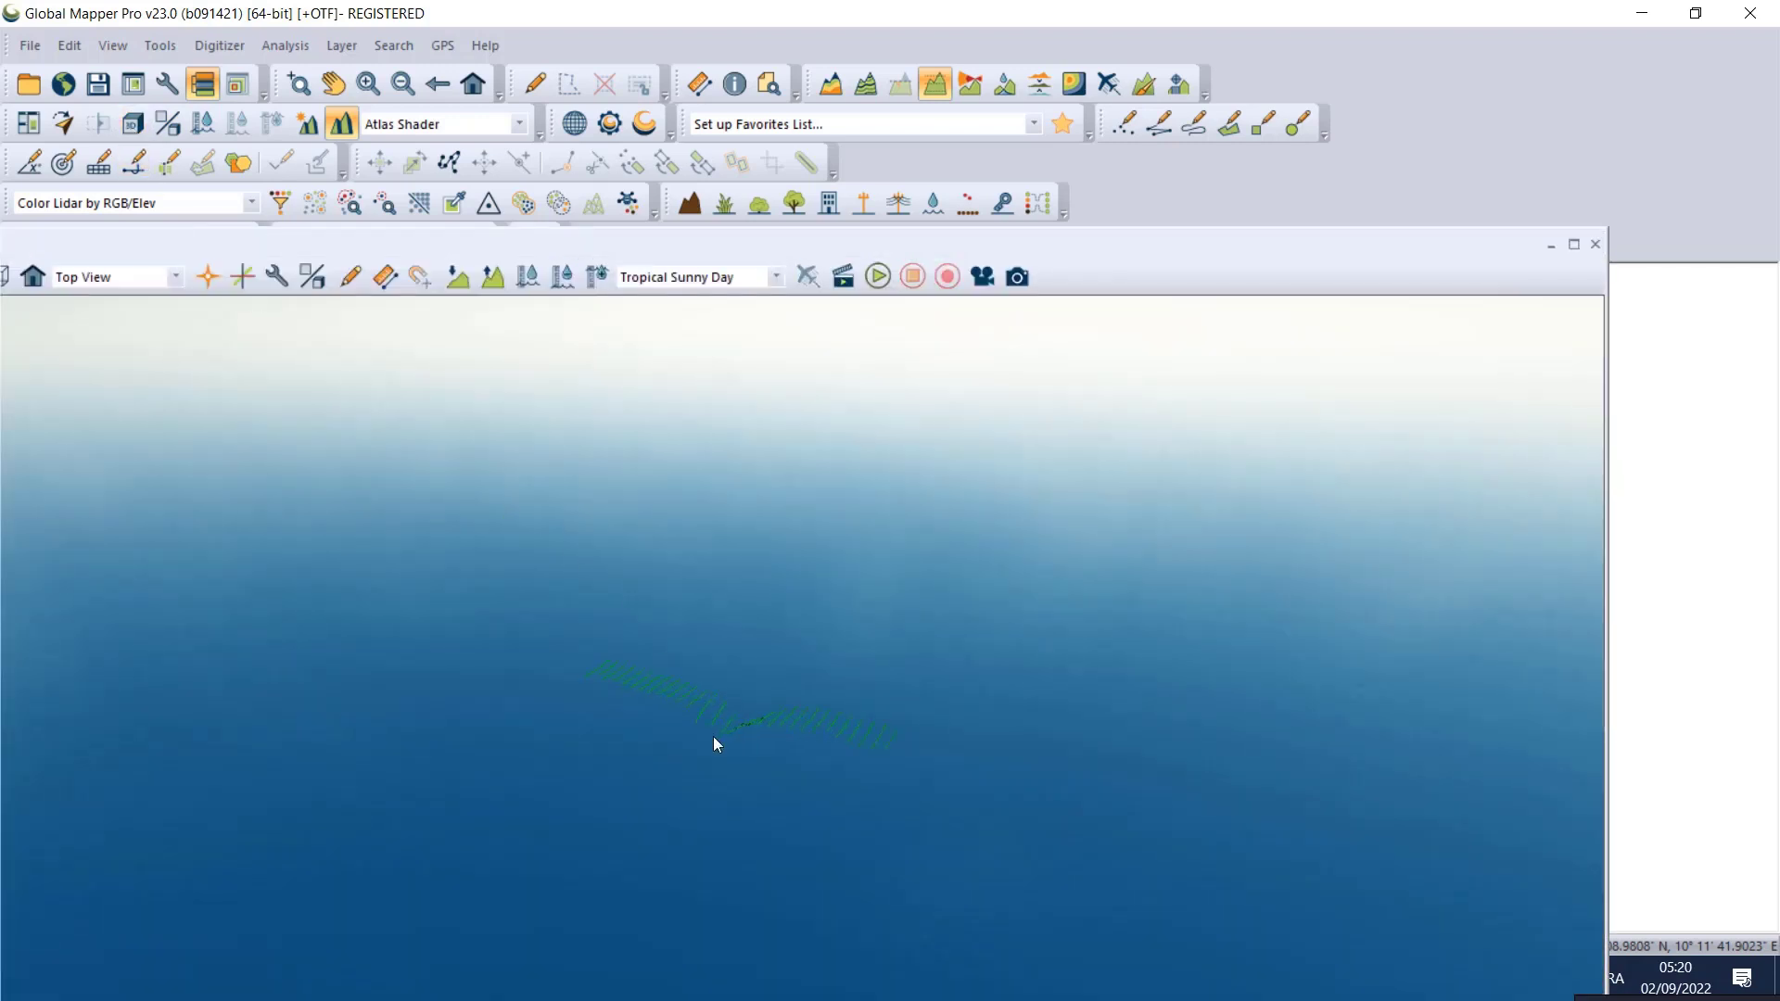
{"action": "left_click_drag", "start_coordinate": [710, 729], "coordinate": [719, 770]}
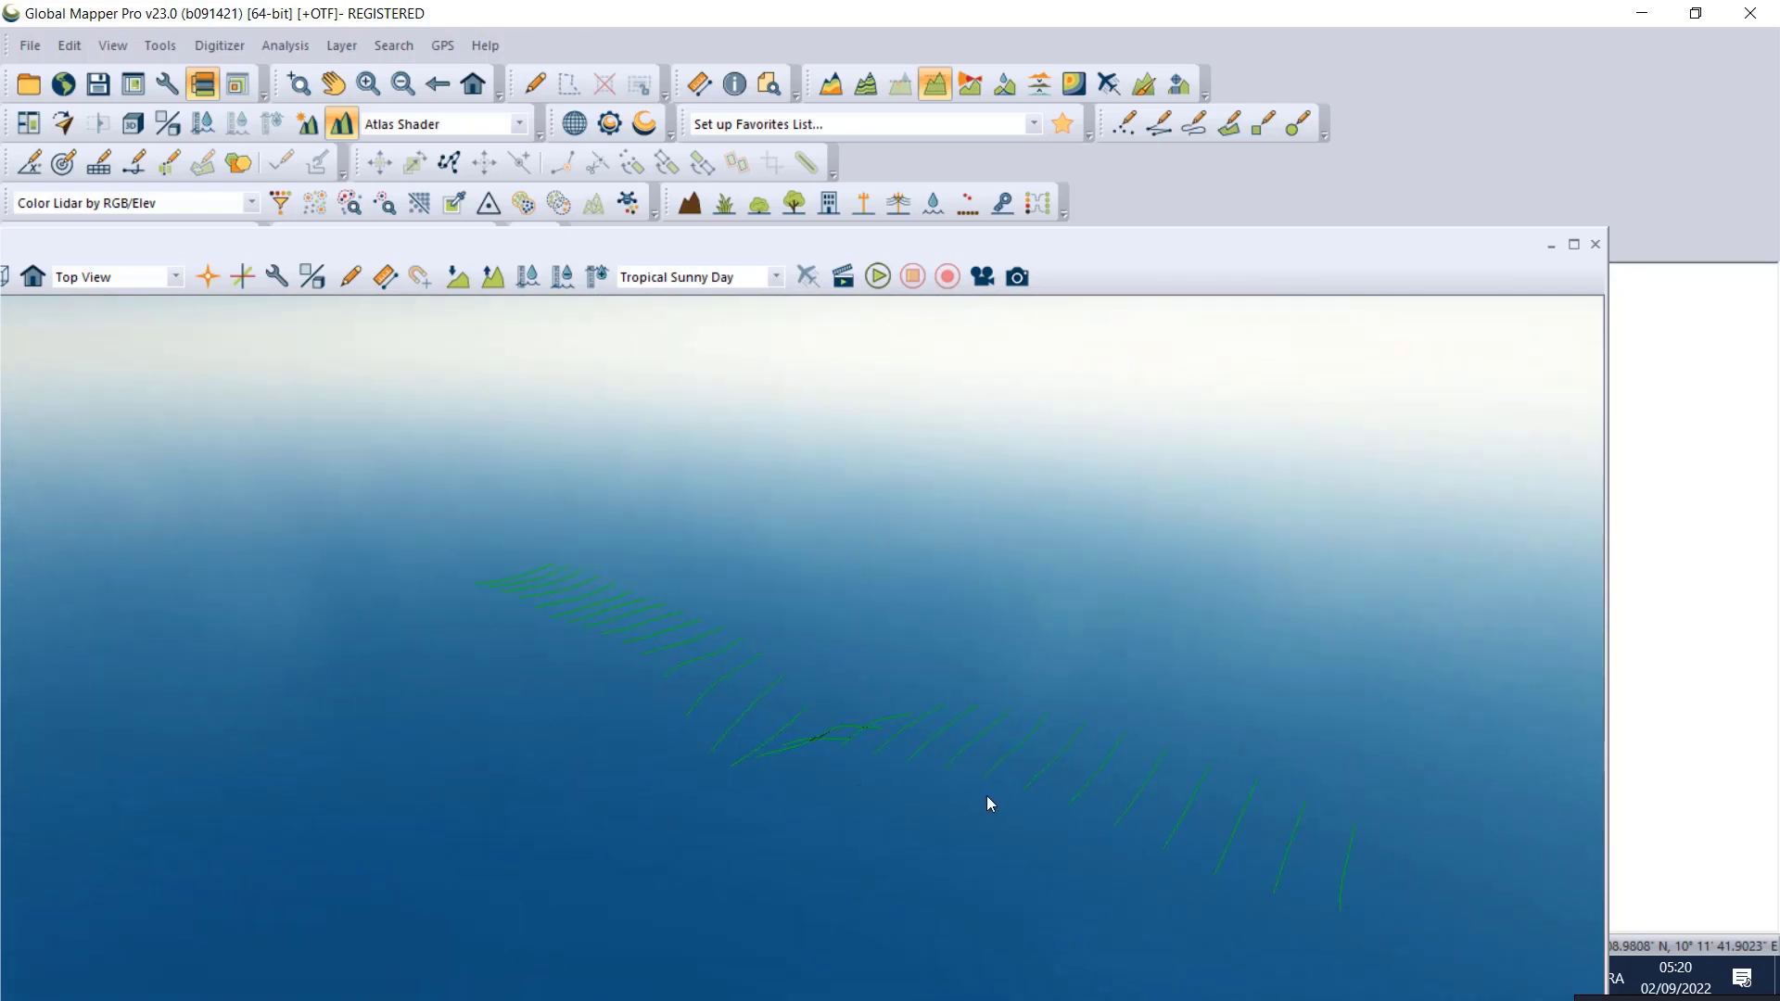
{"action": "left_click_drag", "start_coordinate": [986, 796], "coordinate": [552, 719]}
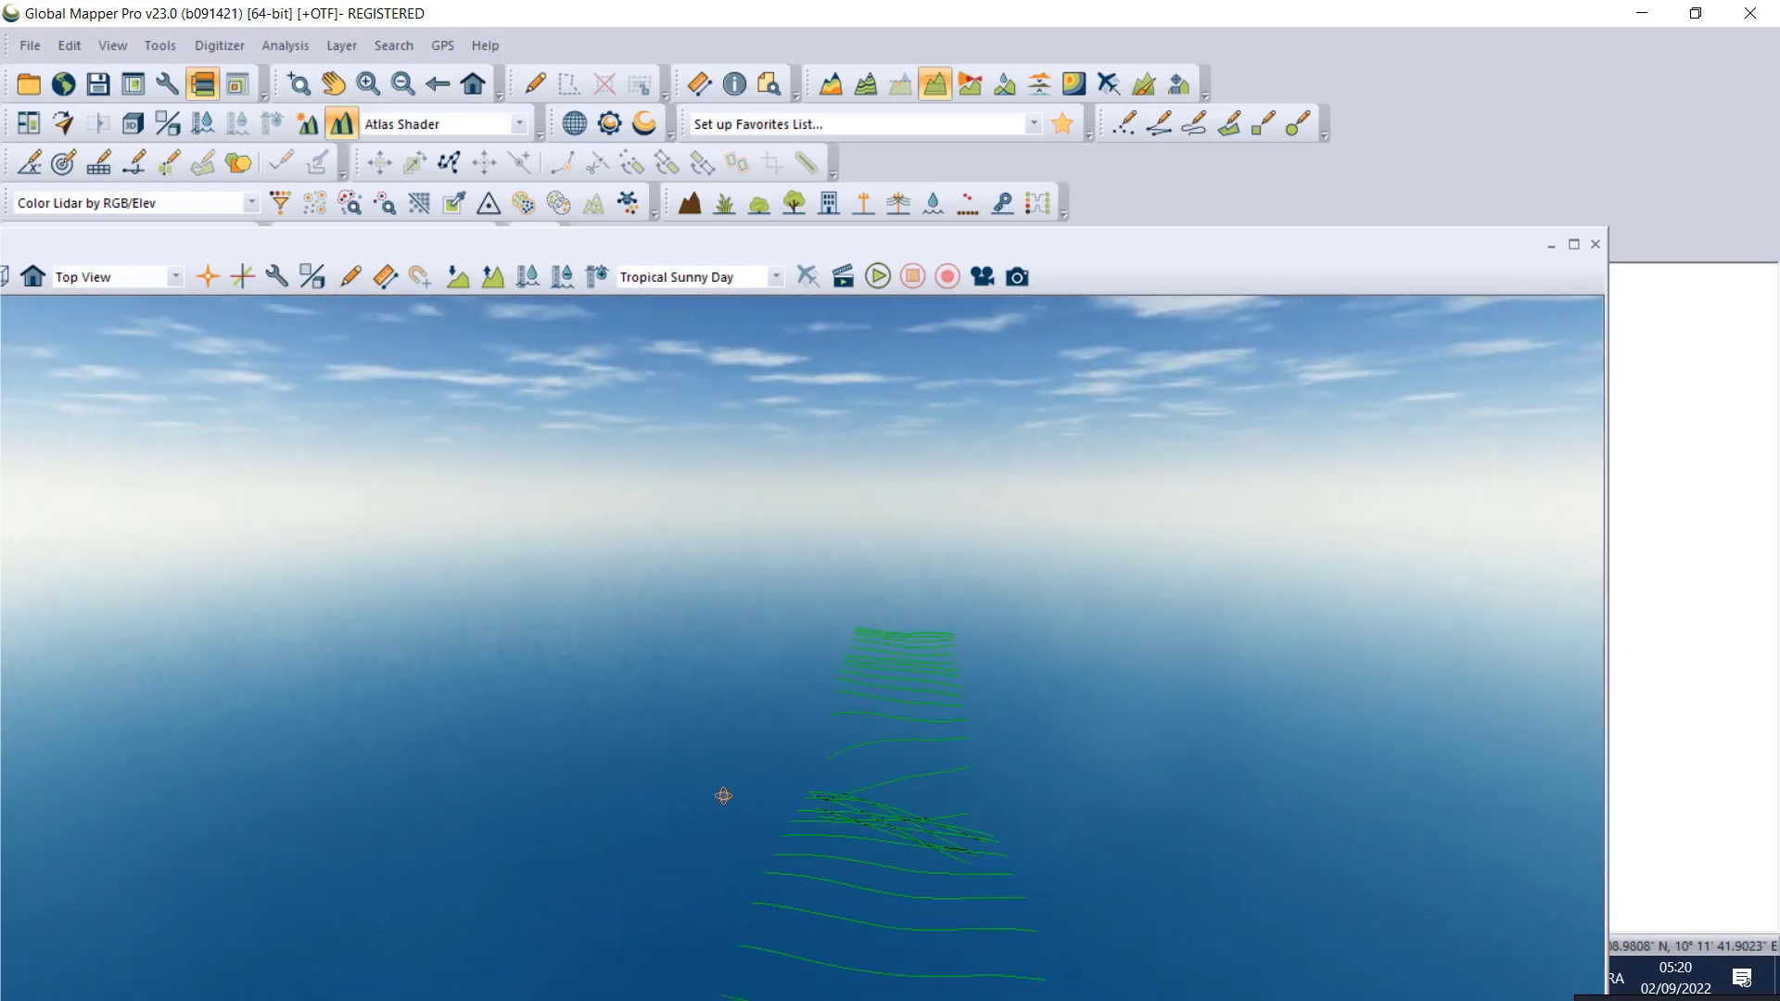
{"action": "left_click_drag", "start_coordinate": [723, 795], "coordinate": [1025, 928]}
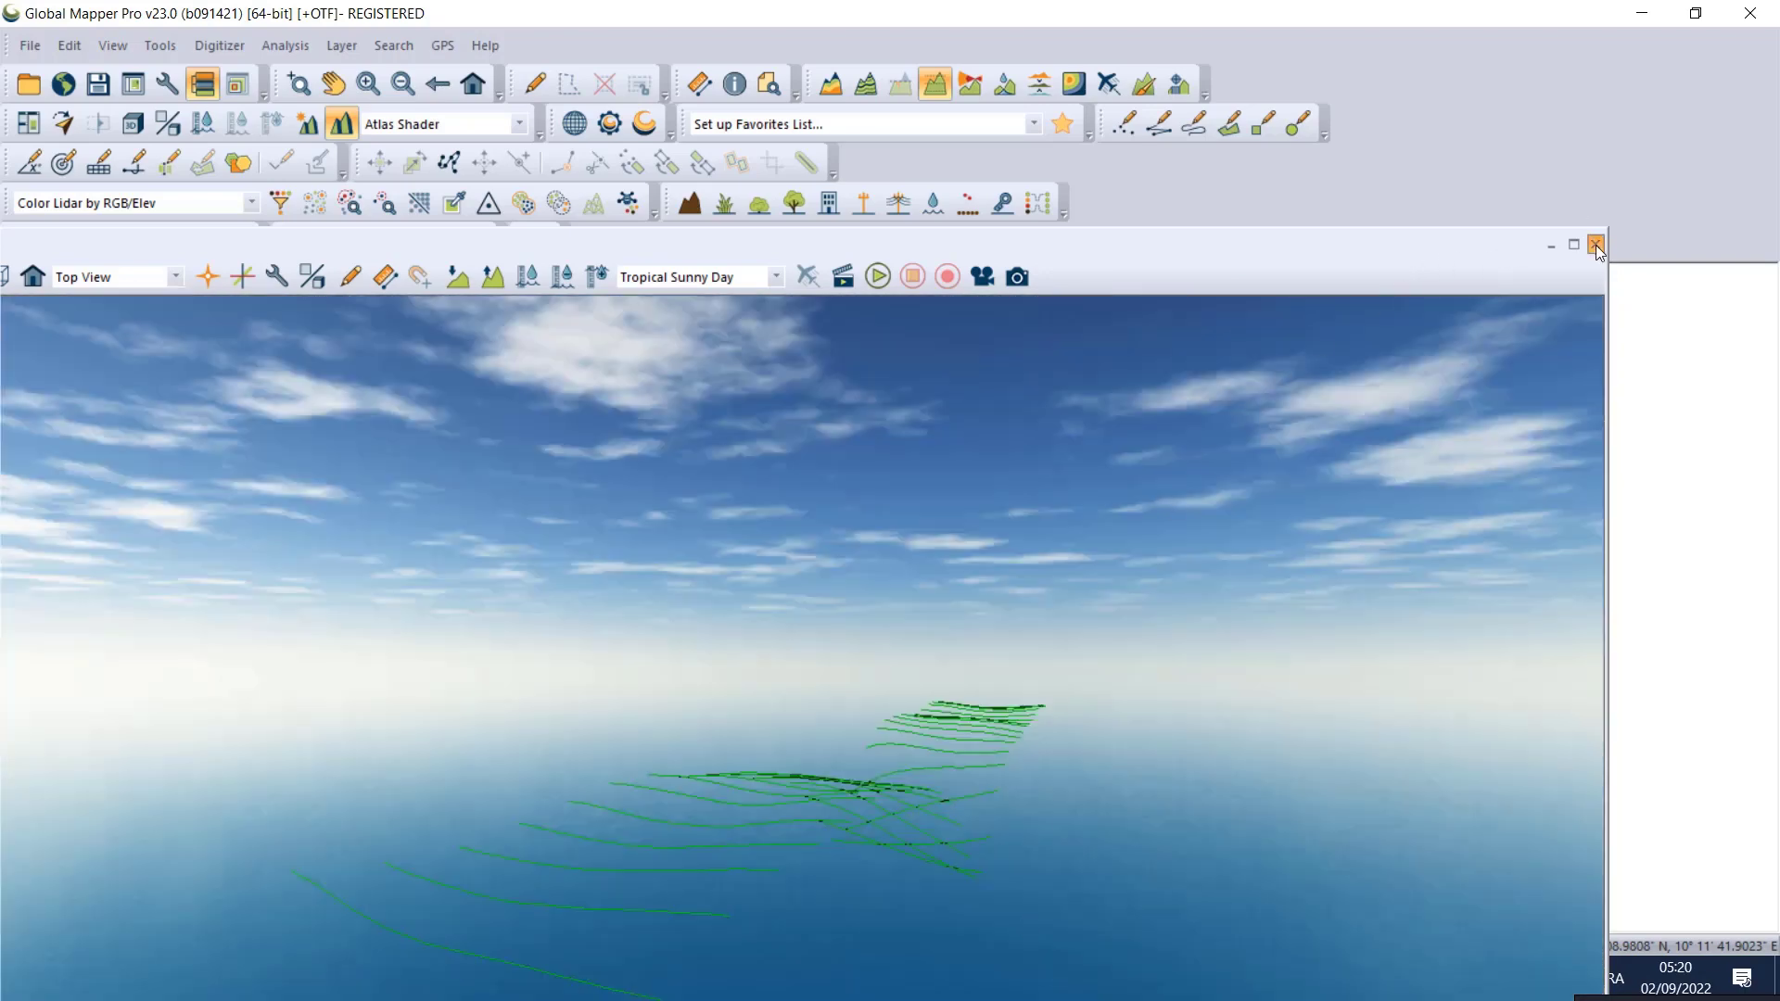
{"action": "left_click", "coordinate": [1595, 244]}
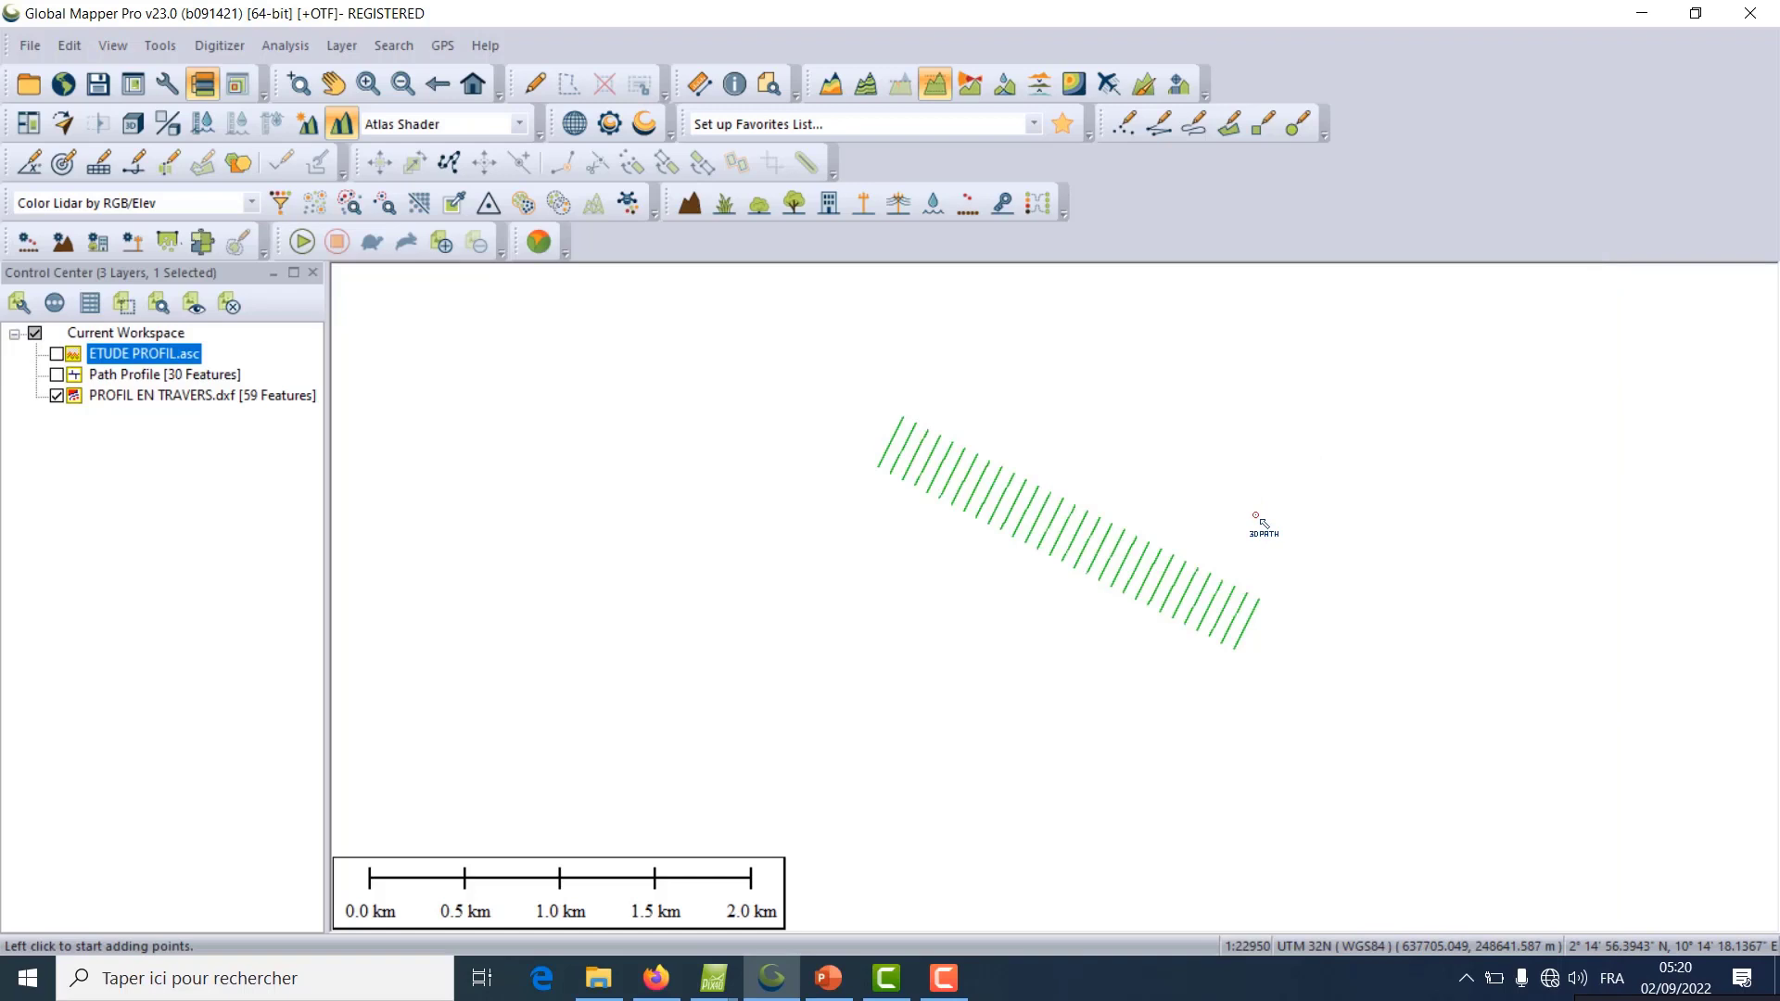
{"action": "left_click", "coordinate": [56, 355]}
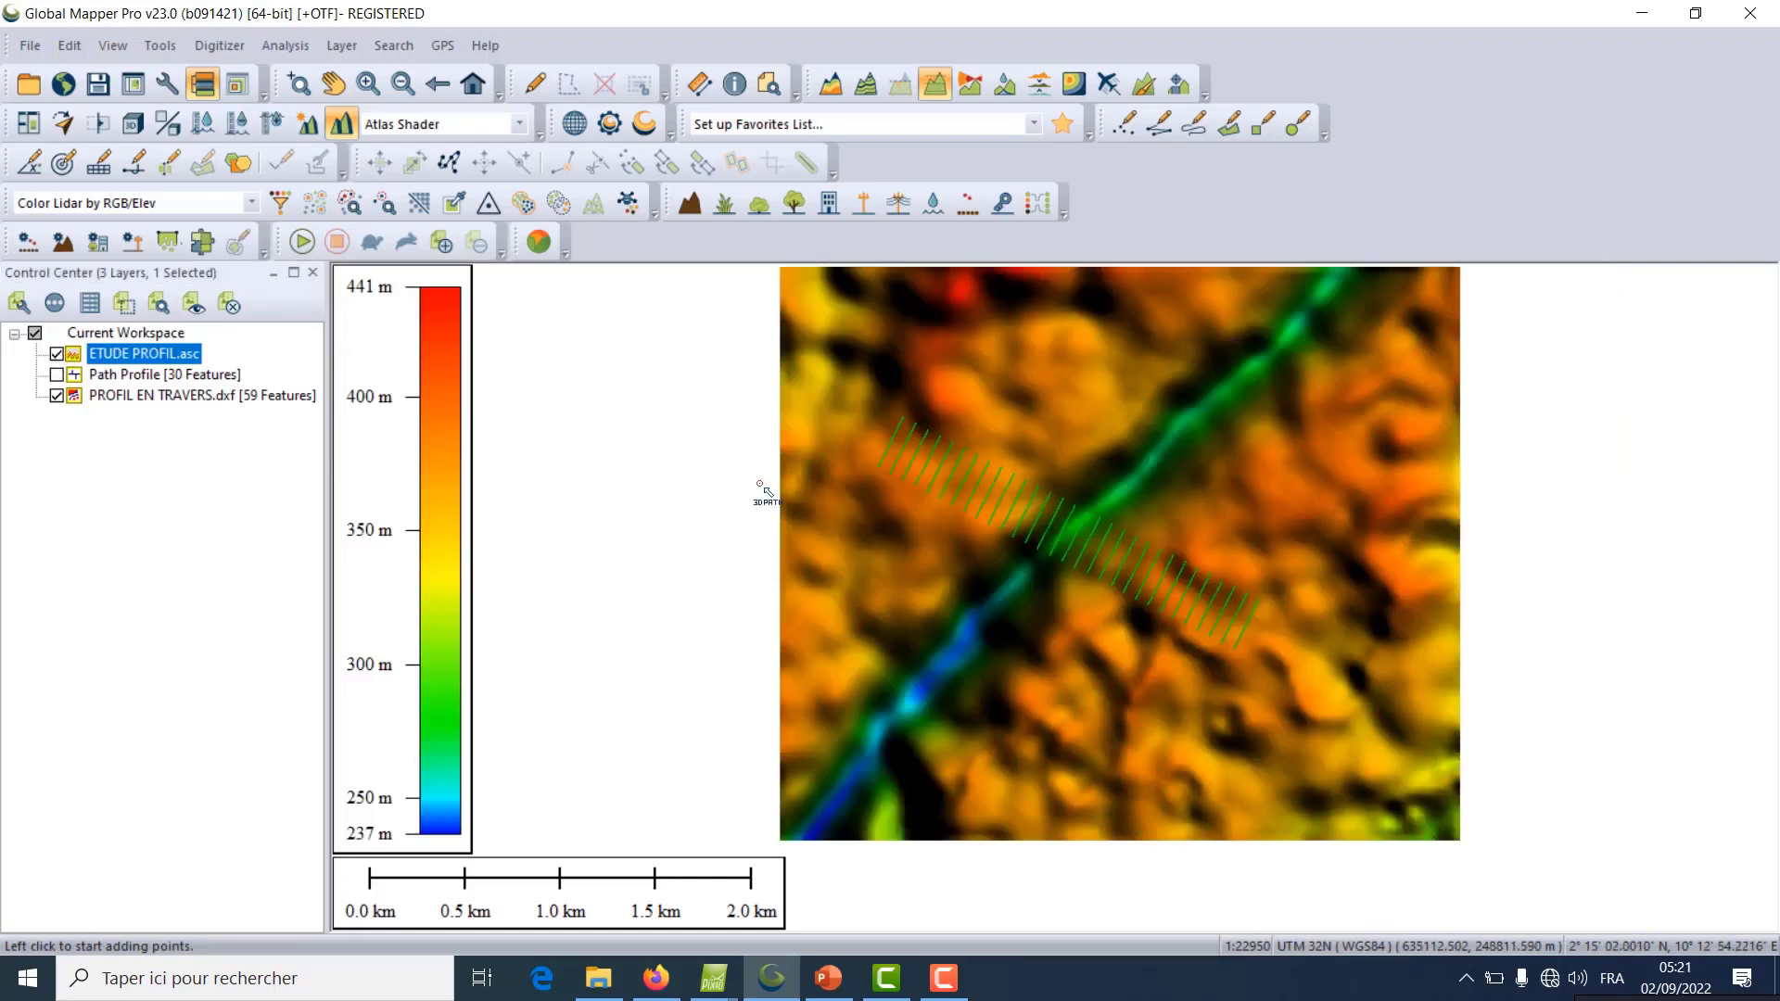